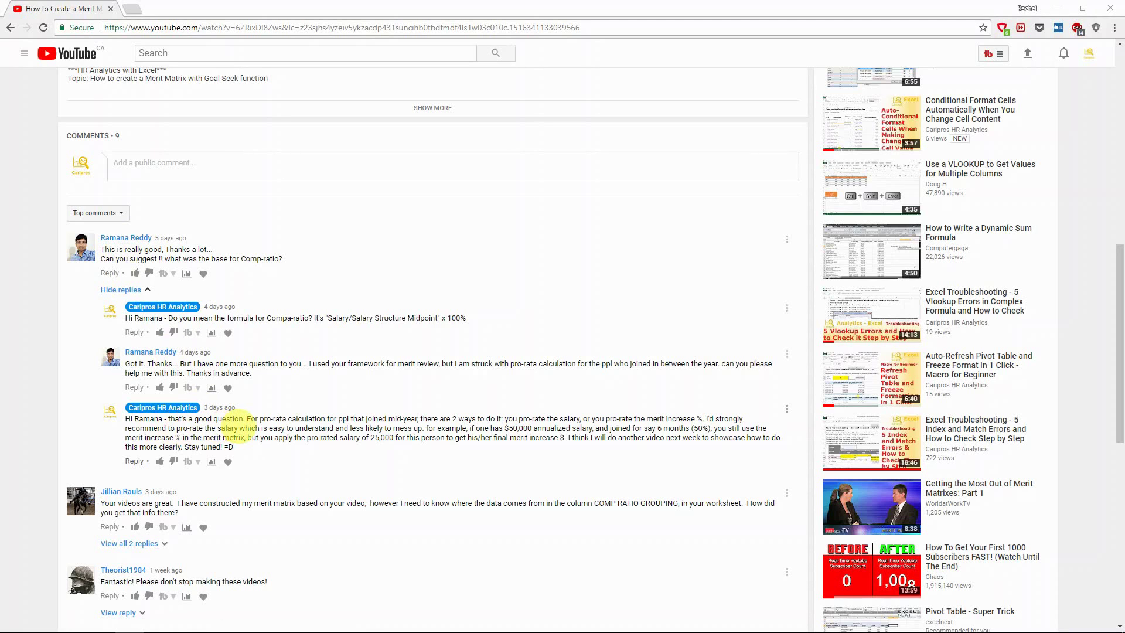
Switch to the Excel proration workbook and examine the employees' scenarios, annualized base salary, merit increase % and bonus % columns.
key("alt+Tab")
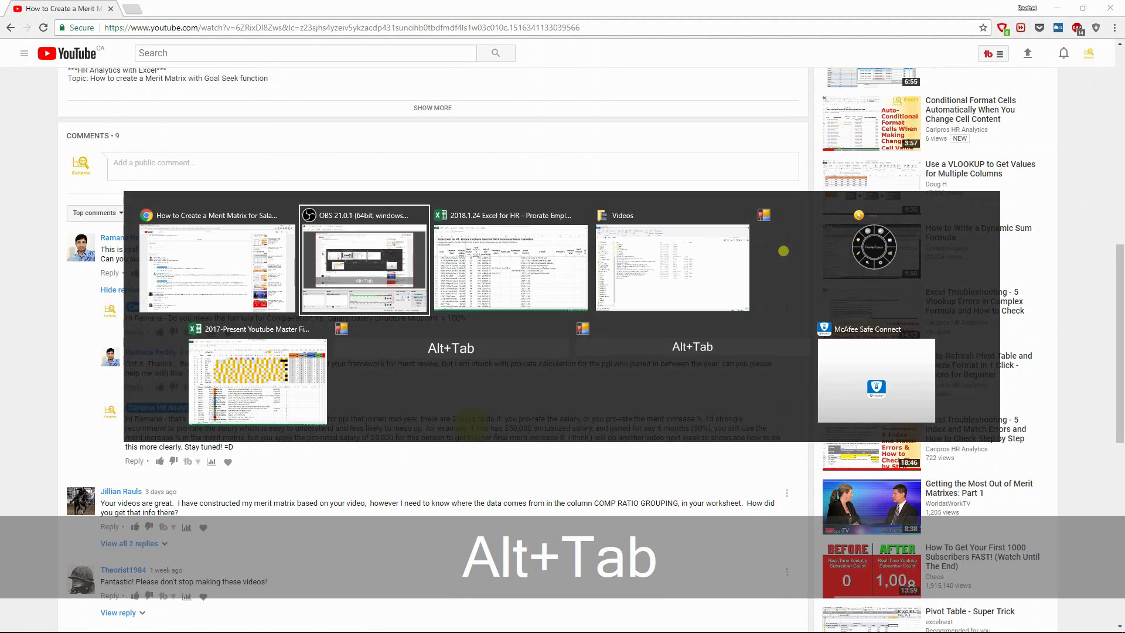
key("alt+Tab")
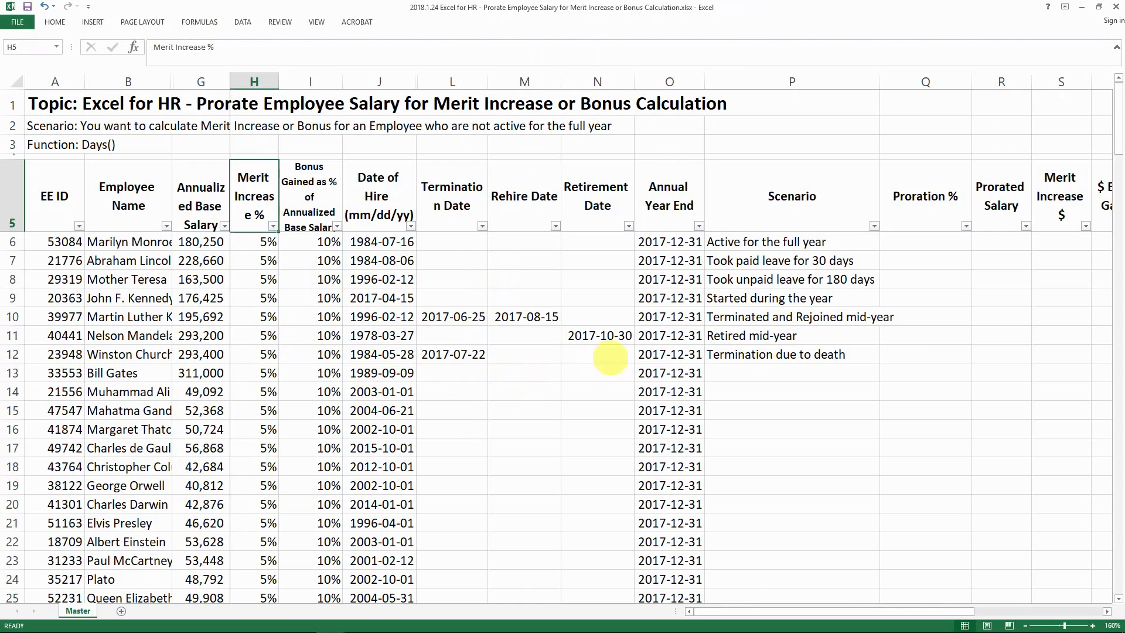
left_click(433, 316)
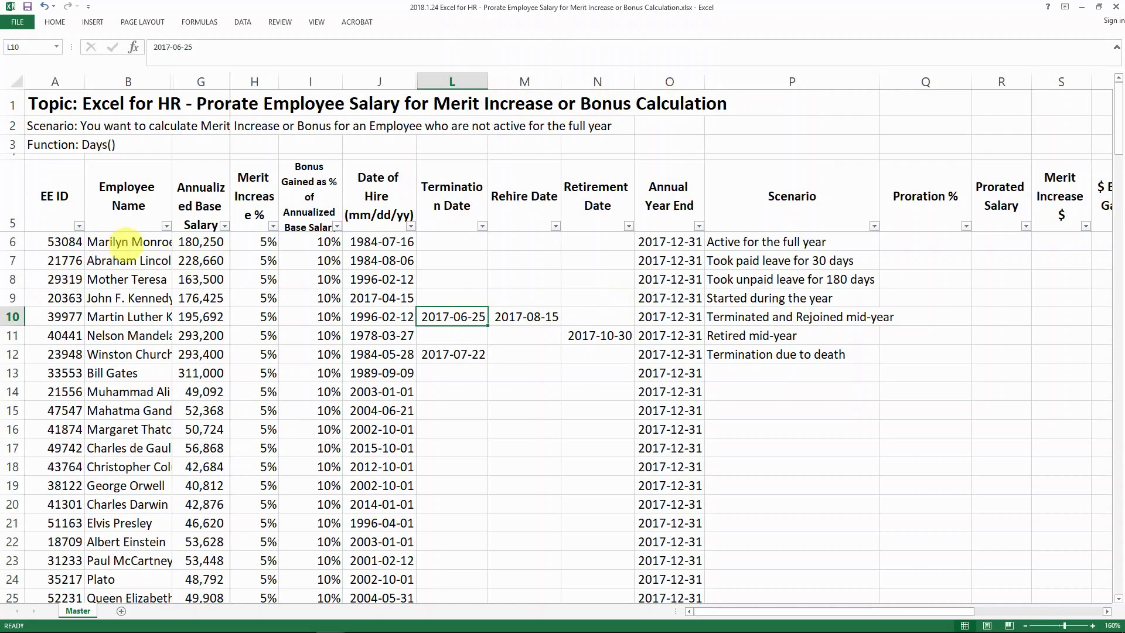
left_click_drag(13, 193, 118, 530)
left_click(305, 241)
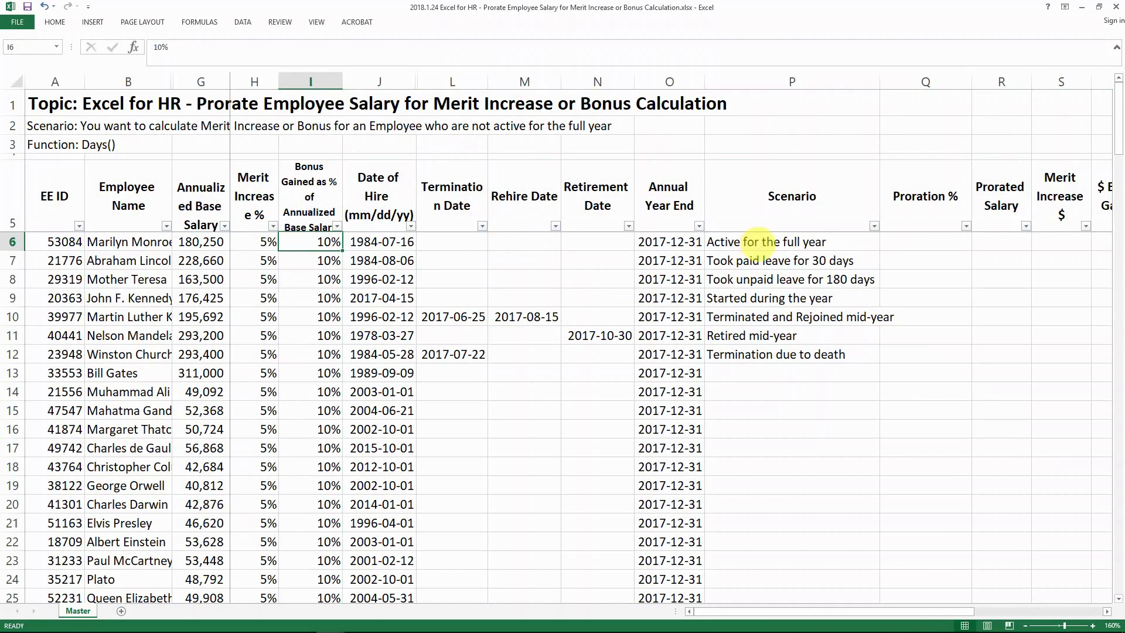
left_click_drag(759, 242, 768, 357)
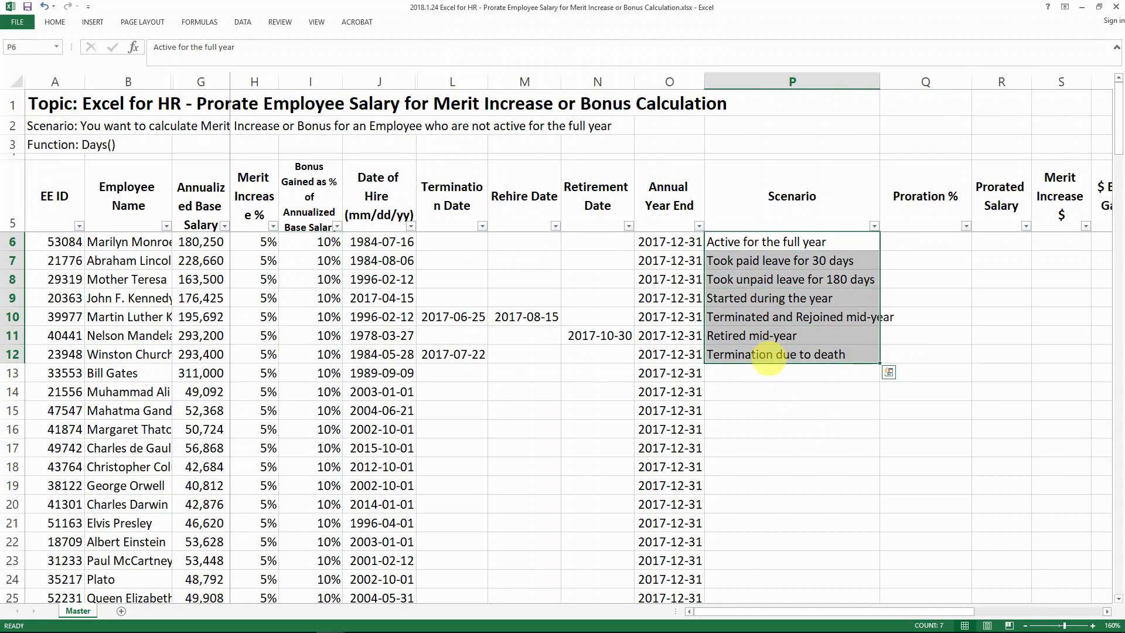
left_click(791, 241)
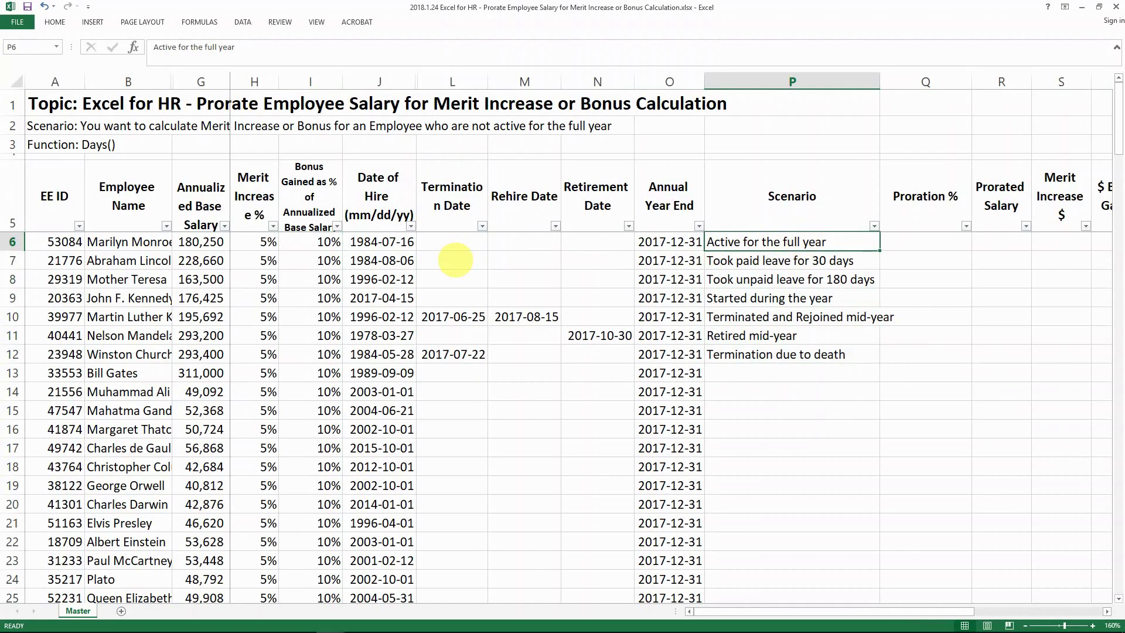
left_click(201, 241)
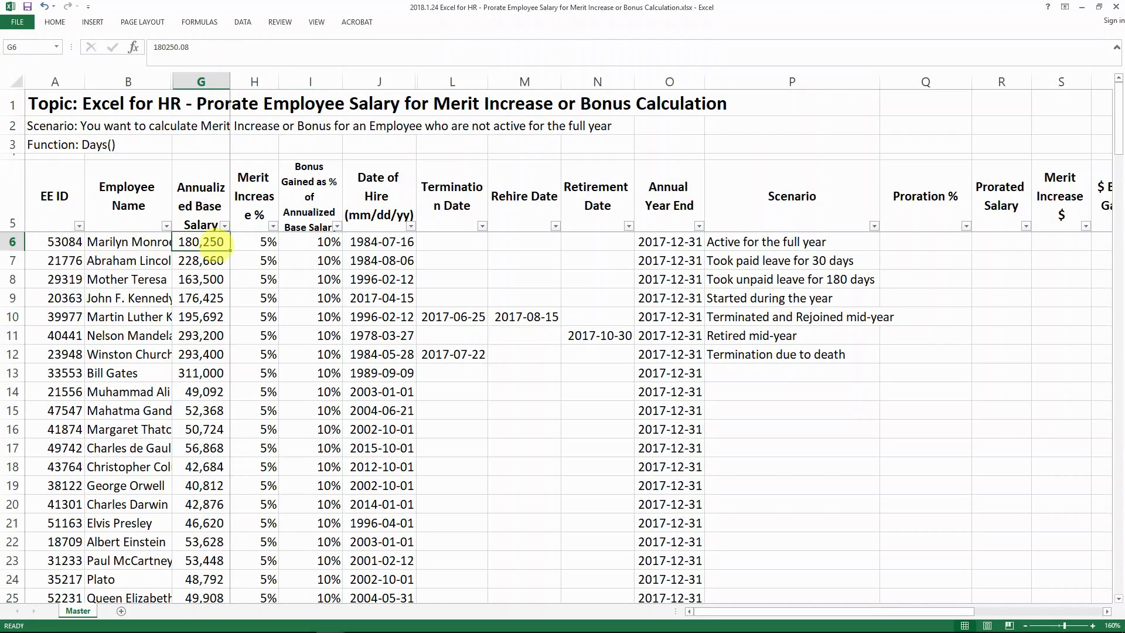
key("Right")
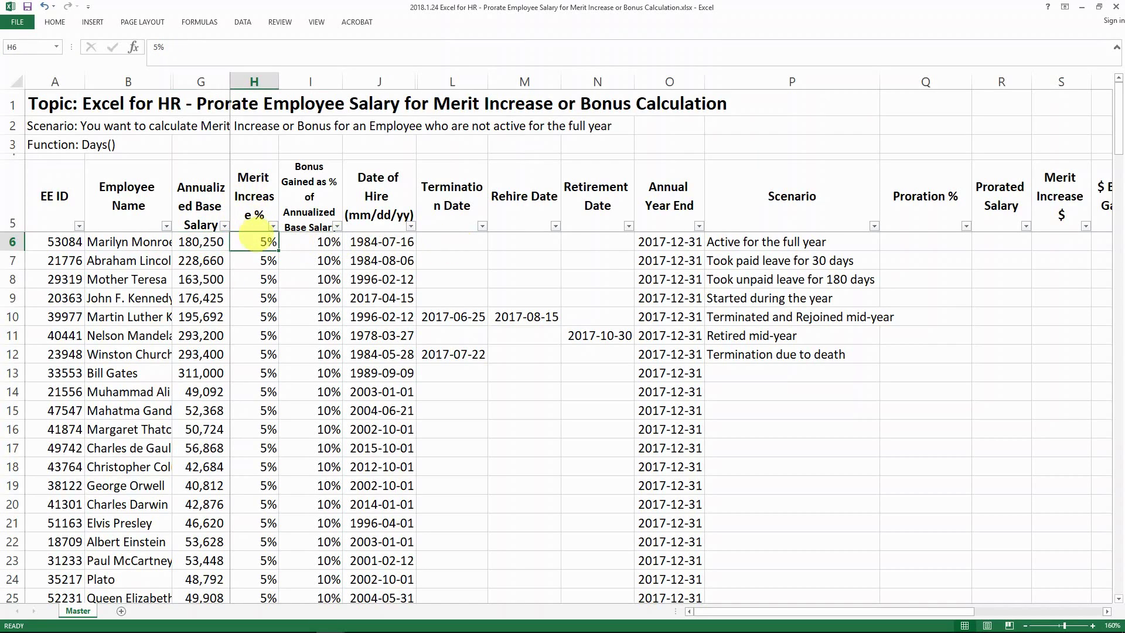
key("Right")
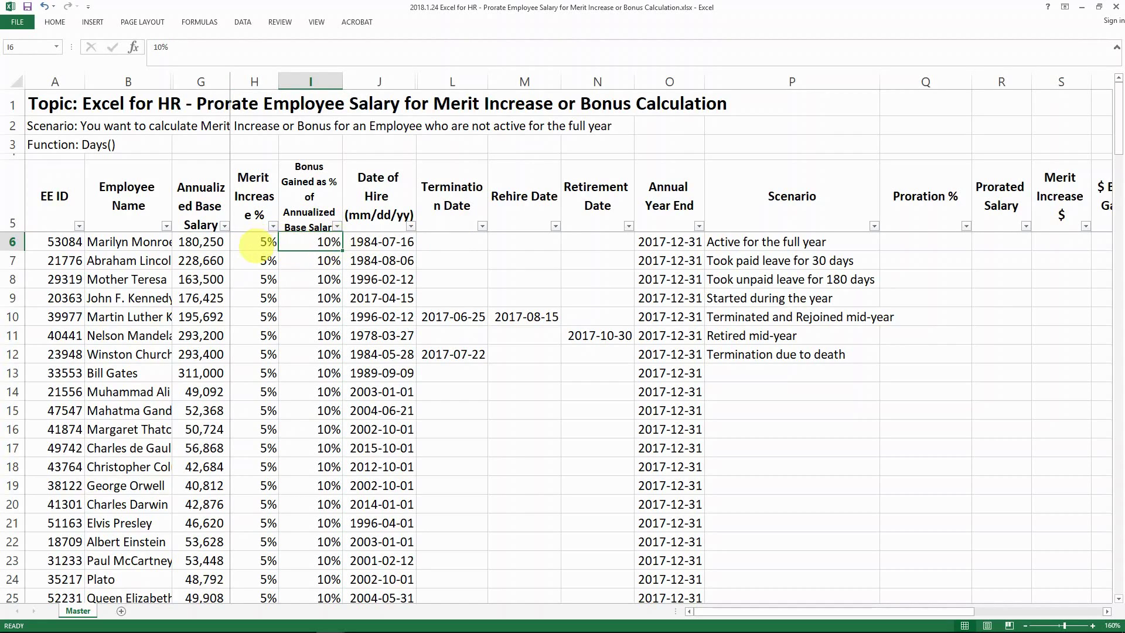
left_click(256, 243)
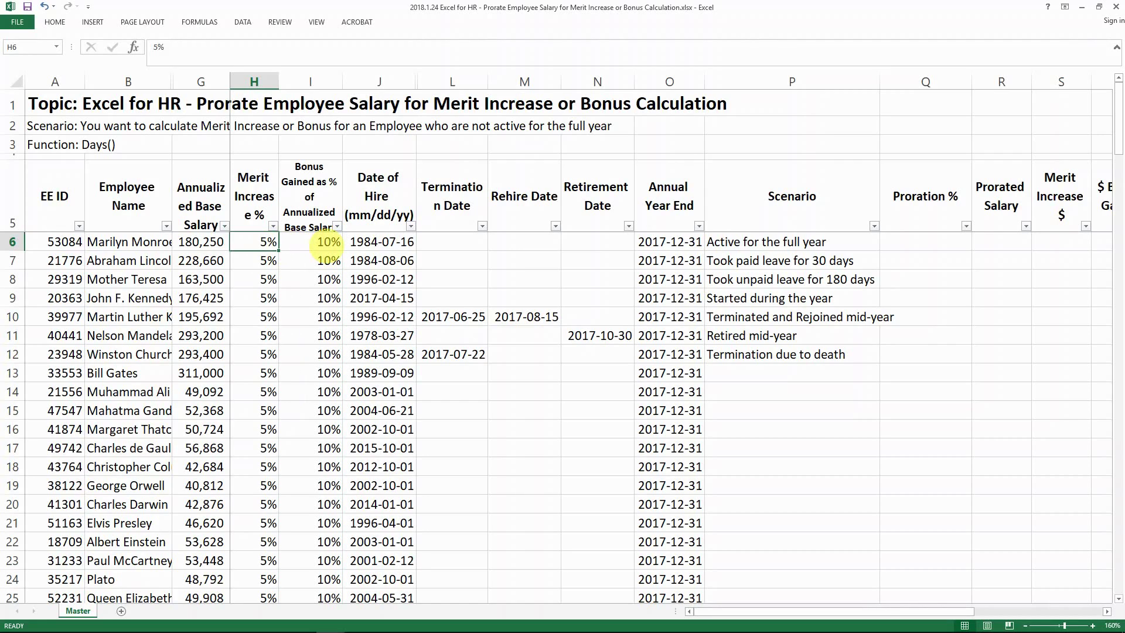
left_click_drag(269, 261, 268, 429)
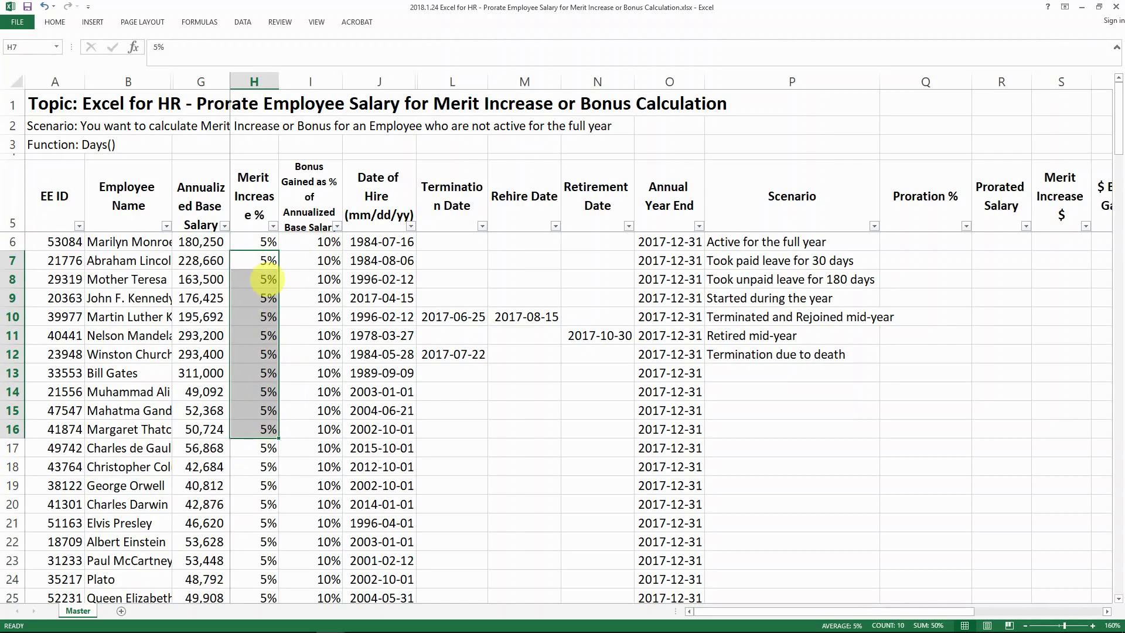
left_click(268, 280)
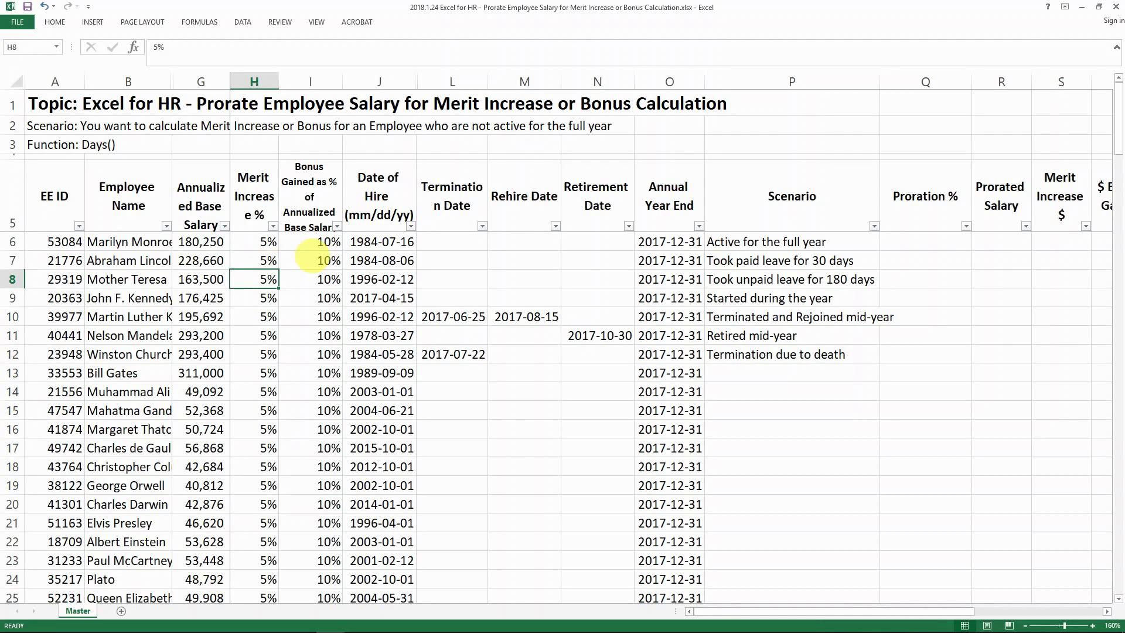
View the Merit Matrix video on the YouTube page in Chrome, and return to the Excel proration workbook.
mouse_move(187, 620)
left_click(100, 621)
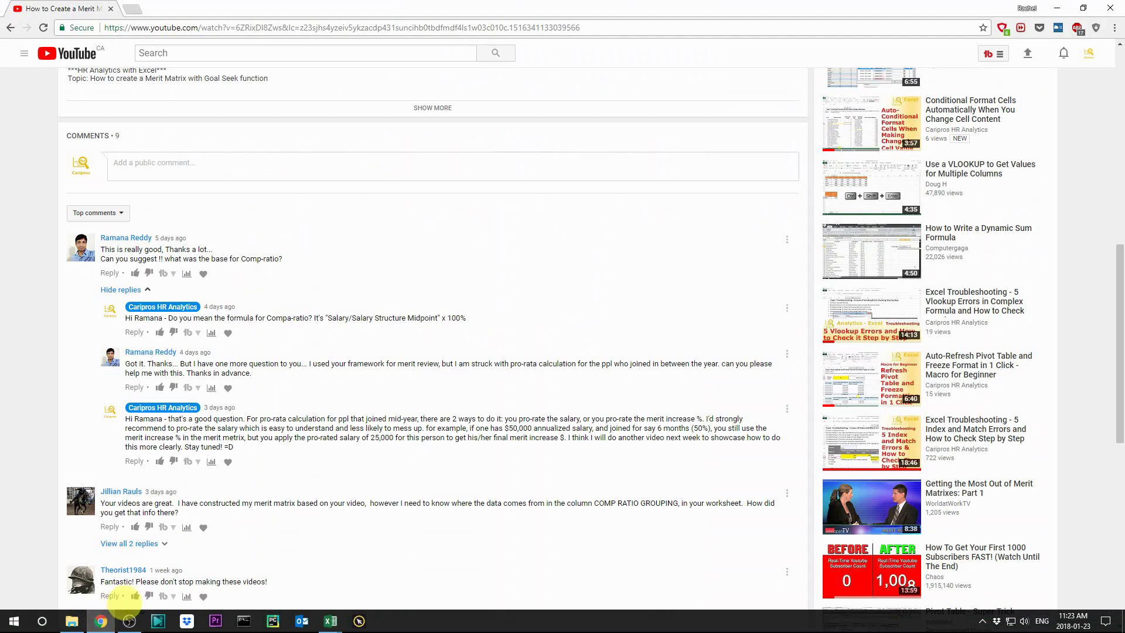
scroll(187, 375, "up", 10)
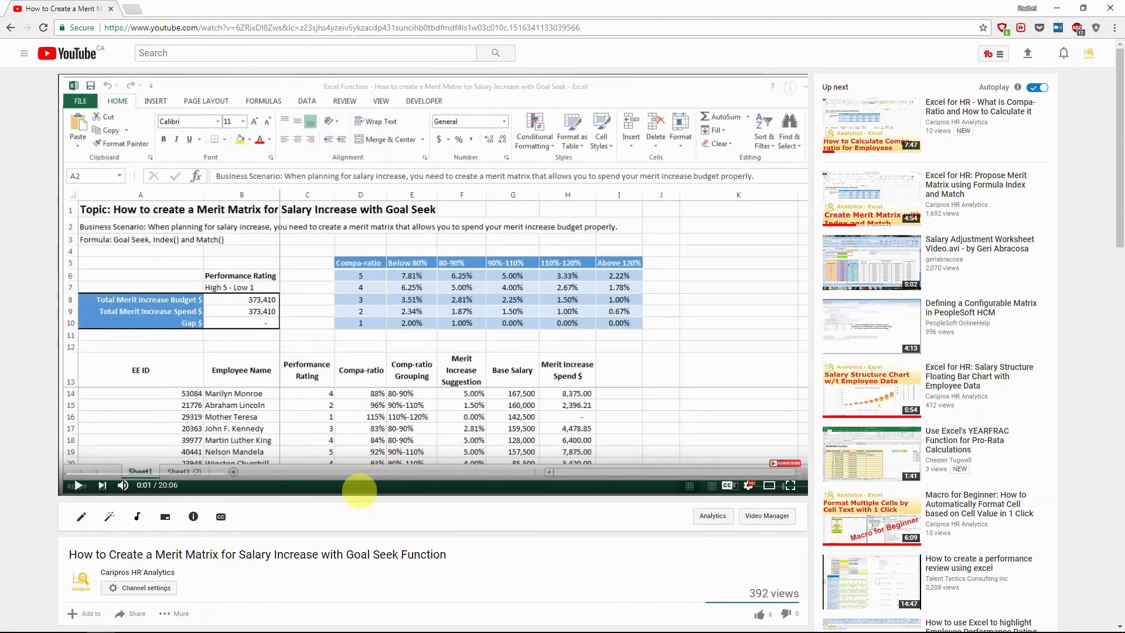
key("alt+Tab")
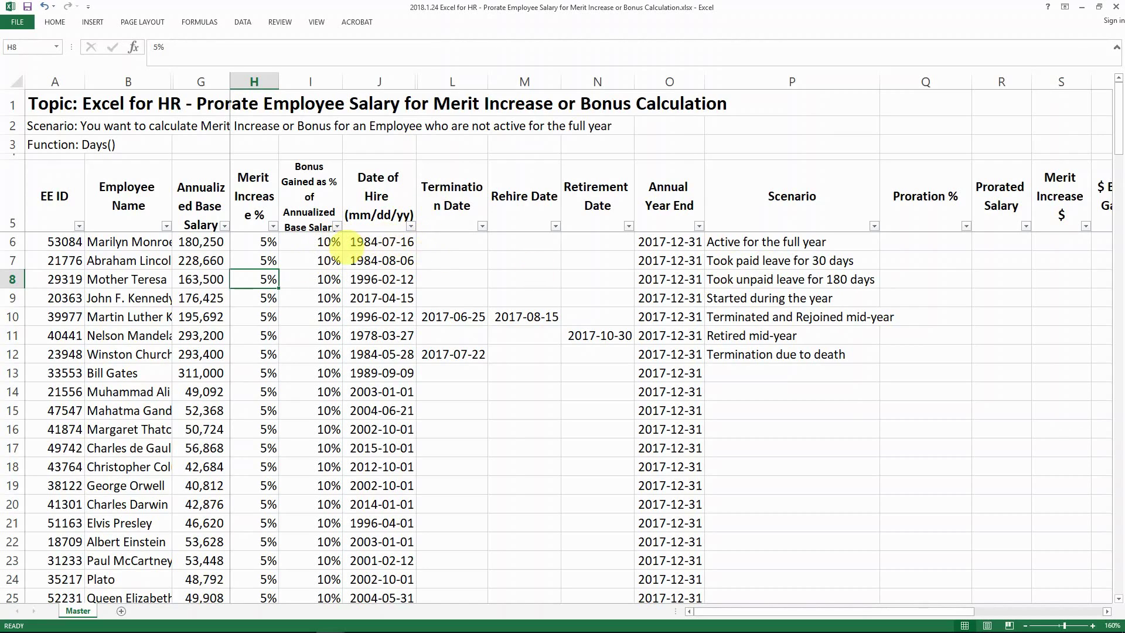
Enter 100% as the Proration % in Q6 for the employee who was active for the full year.
left_click(399, 242)
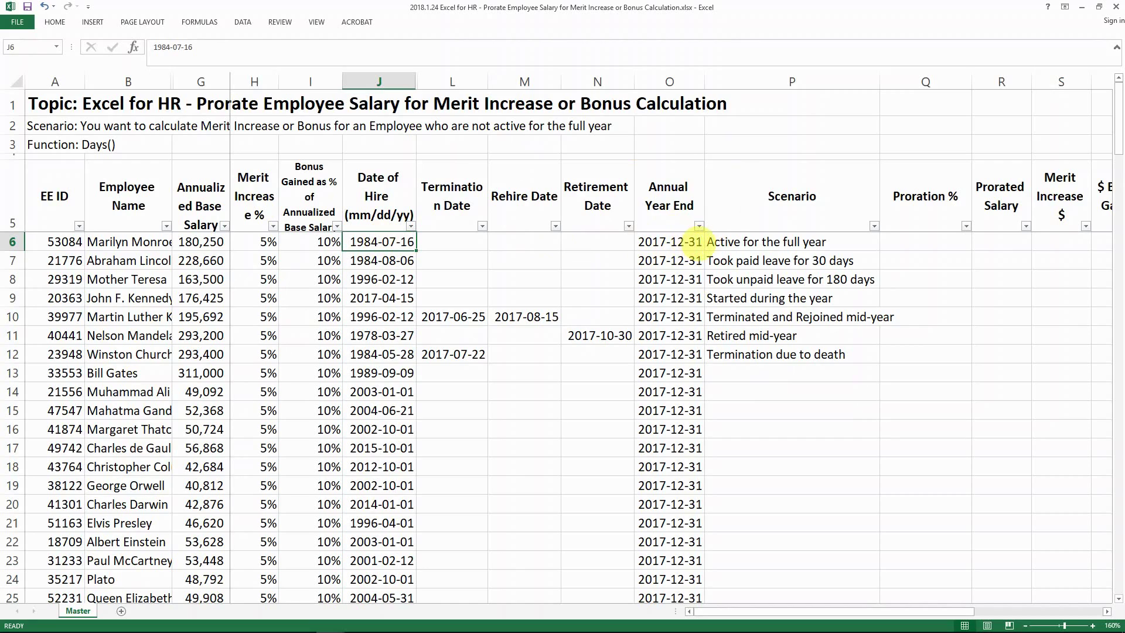
left_click(734, 241)
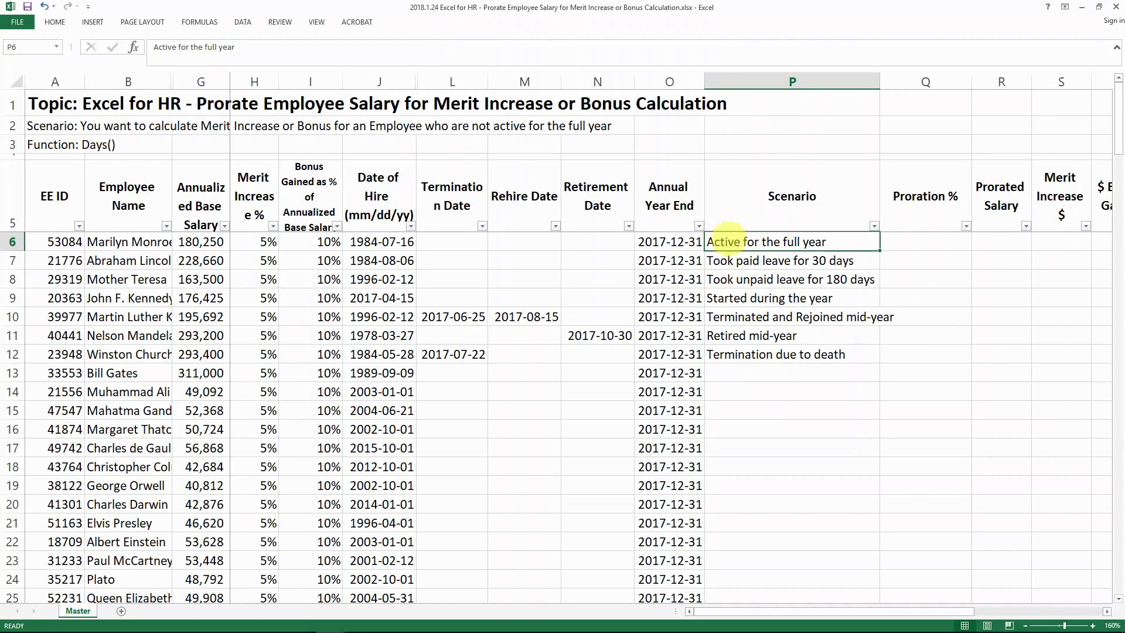
key("Tab")
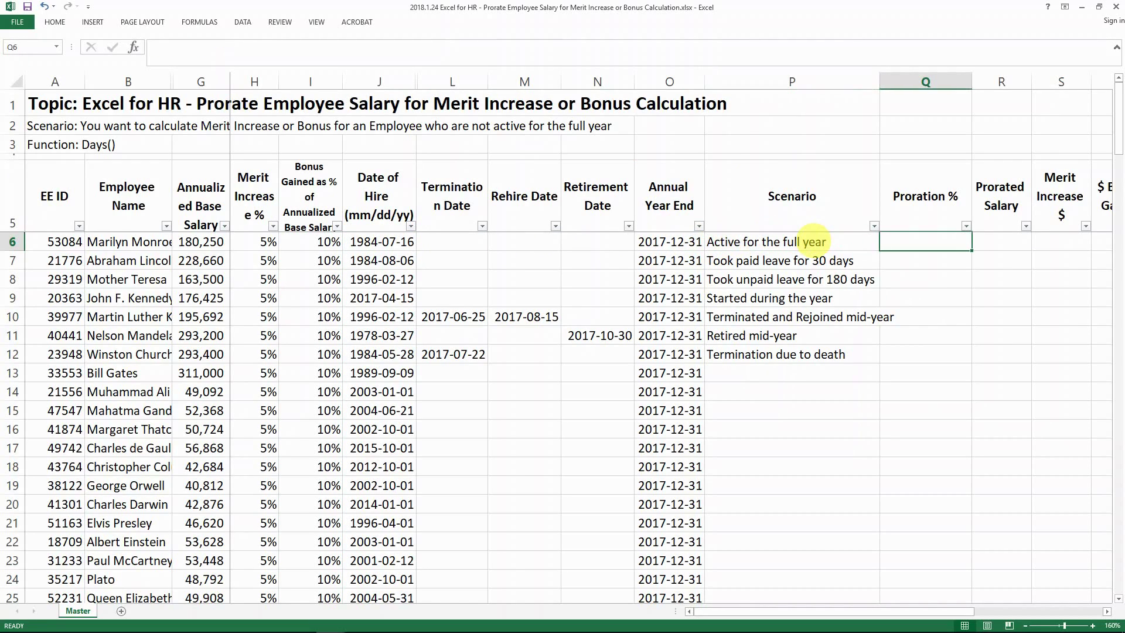
type("100%")
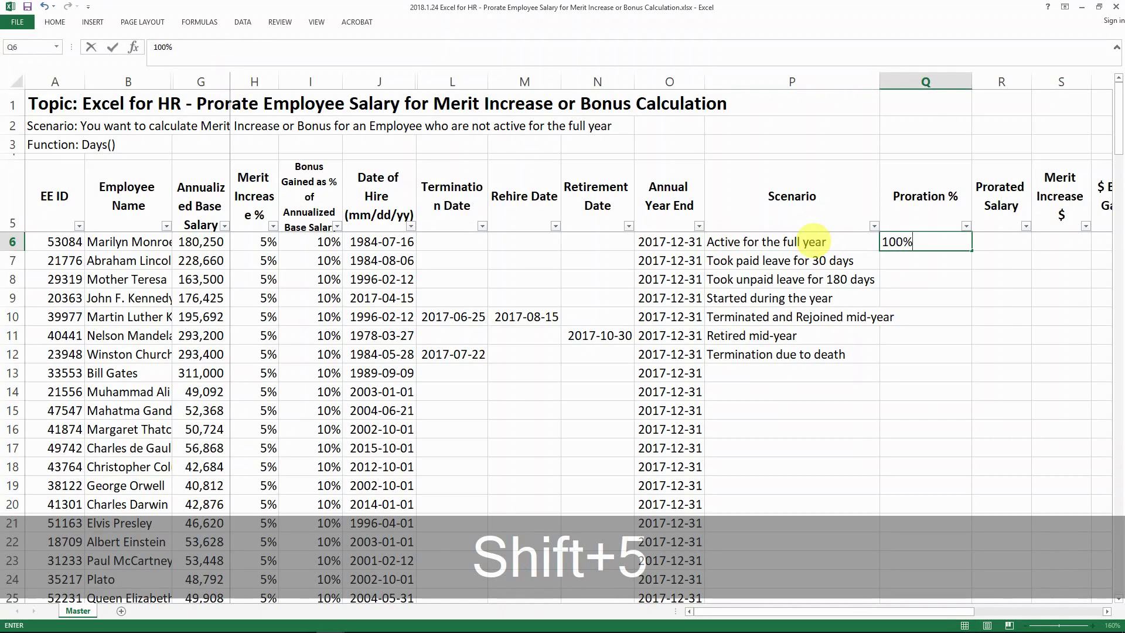
key("Tab")
key("Left")
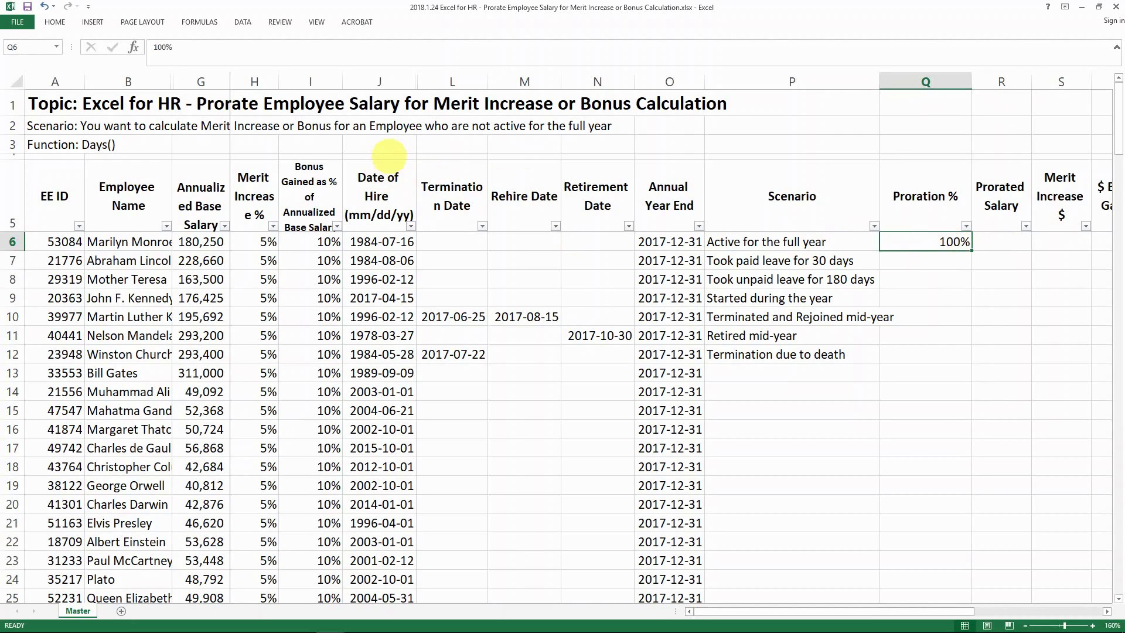
Make the narrow row 4 taller and enter the year start date 2017-01-01 in J4 above Date of Hire.
left_click(12, 156)
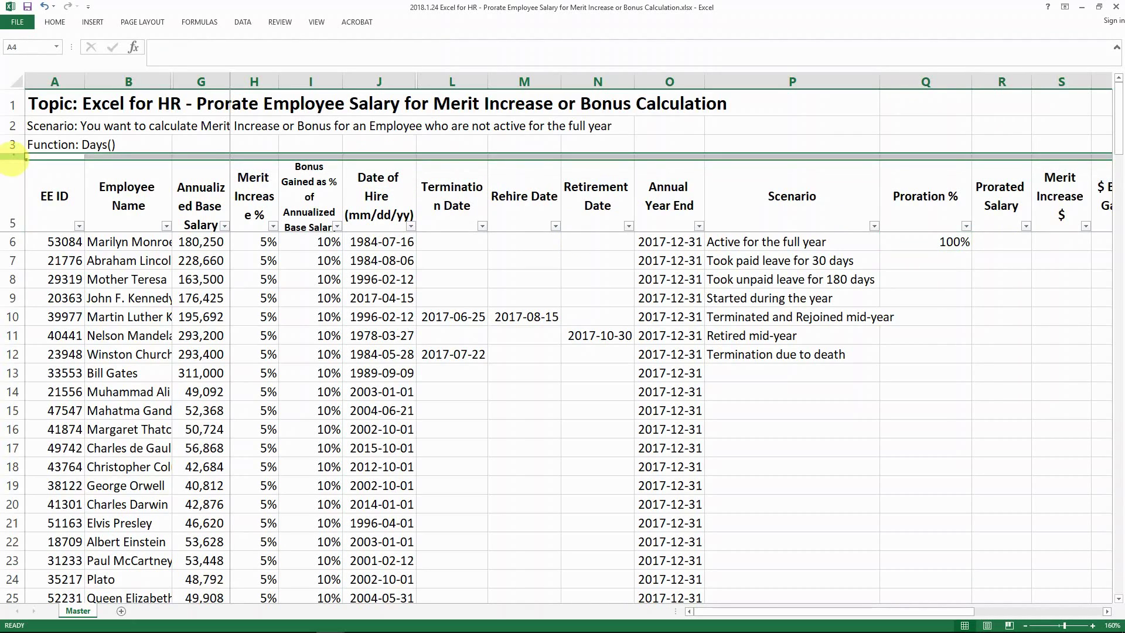
left_click_drag(12, 156, 12, 173)
left_click(328, 167)
left_click(381, 167)
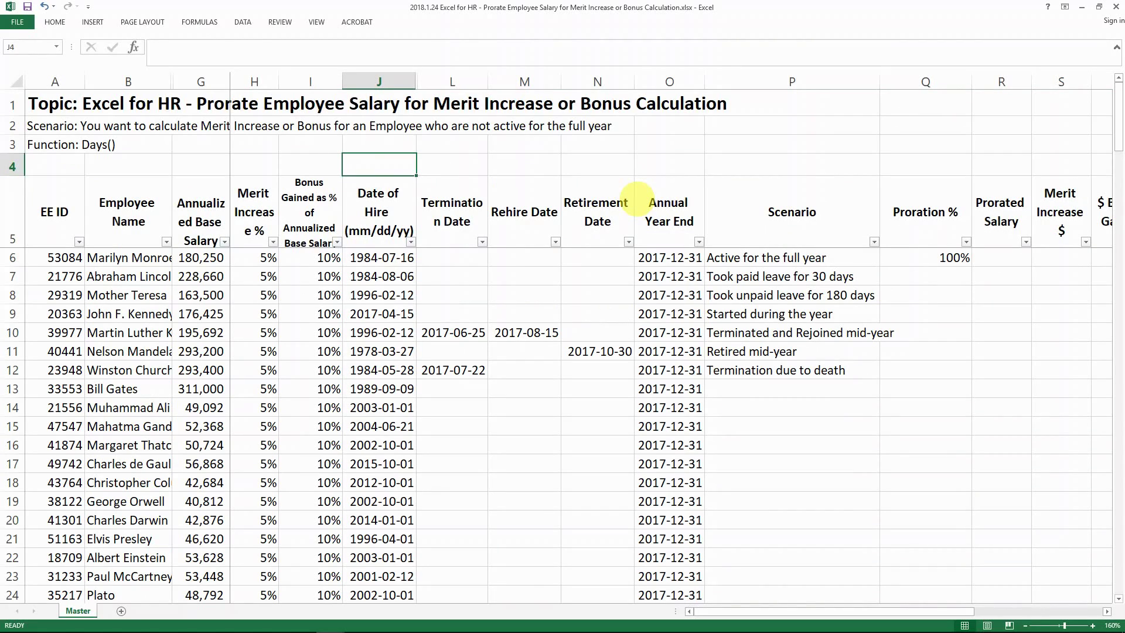
type("2017")
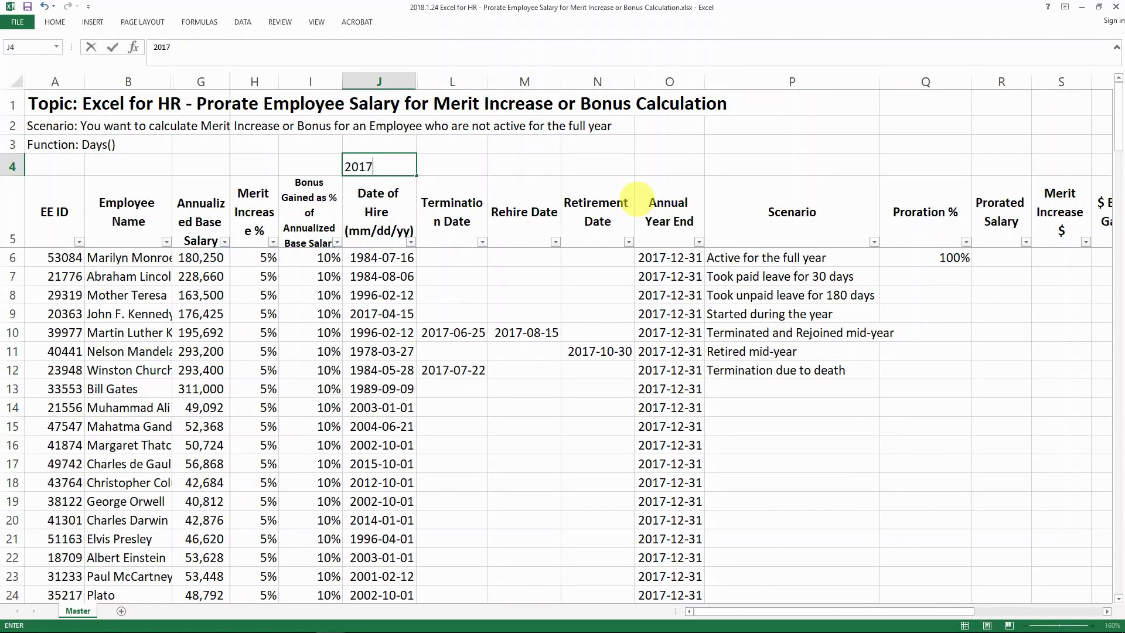
type("-01-01")
key("Right")
Enter the year end date 2017-12-31 in O4 above the Annual Year End header.
key("Right")
key("Right")
key("Right")
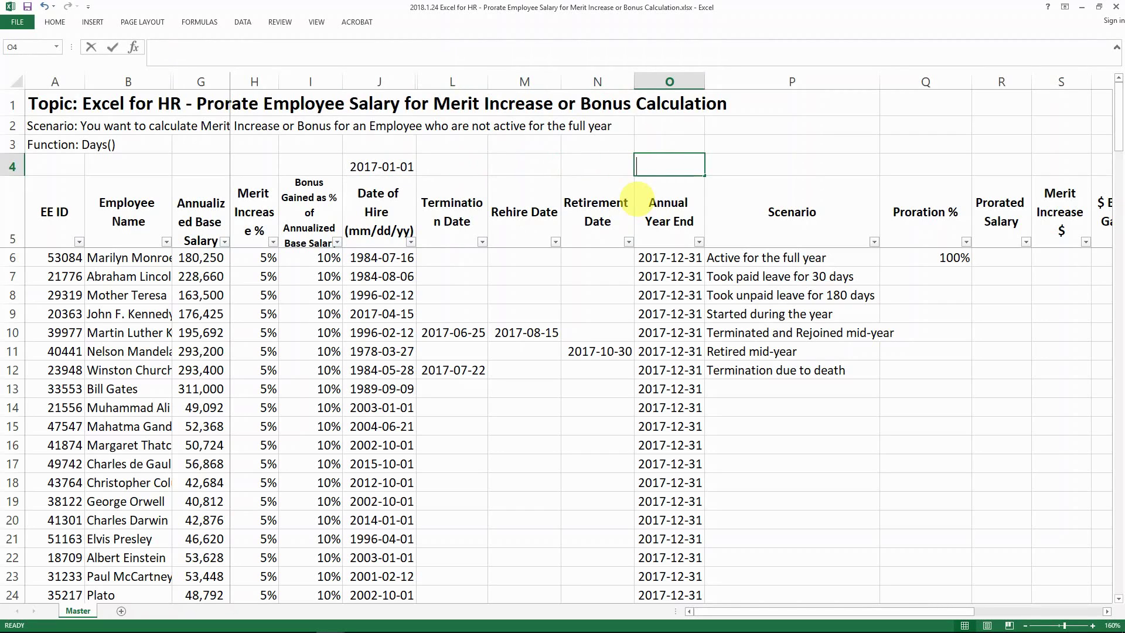
type("2017-12")
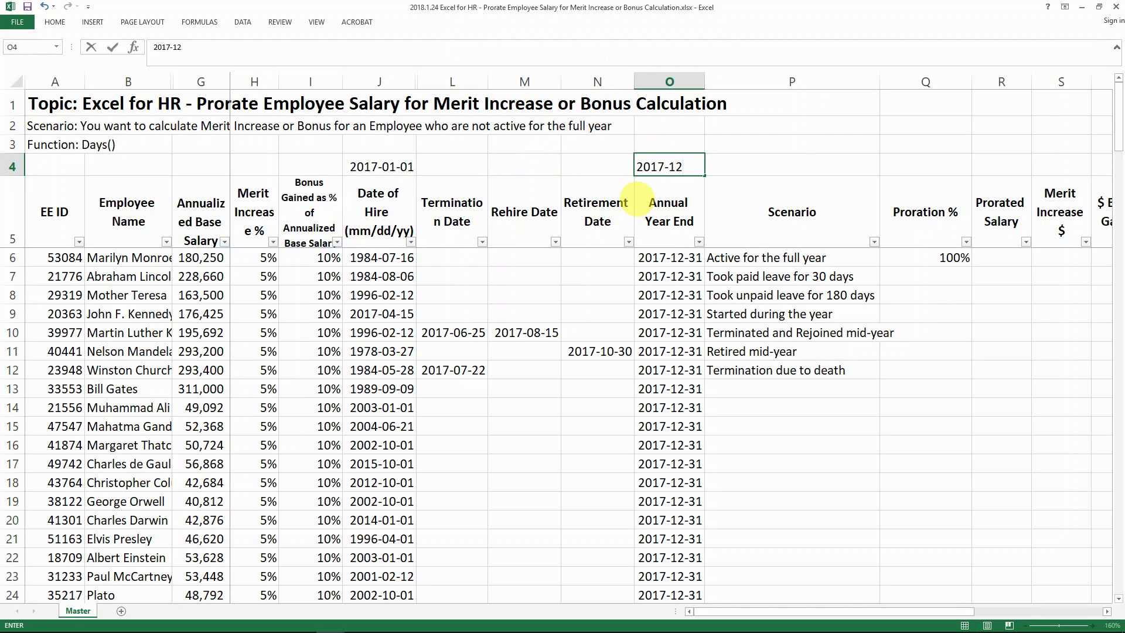
type("-31")
key("Right")
Calculate the days between the year start and end dates in Q4 with the formula =DAYS(O4,J4).
key("Right")
key("Right")
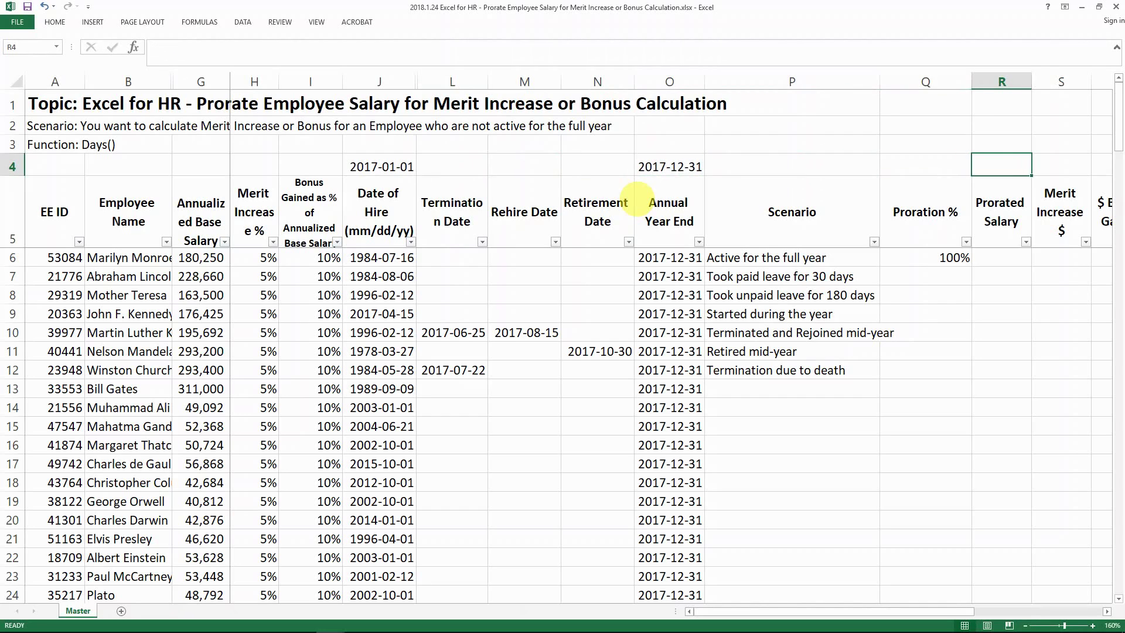
key("Left")
type("=days")
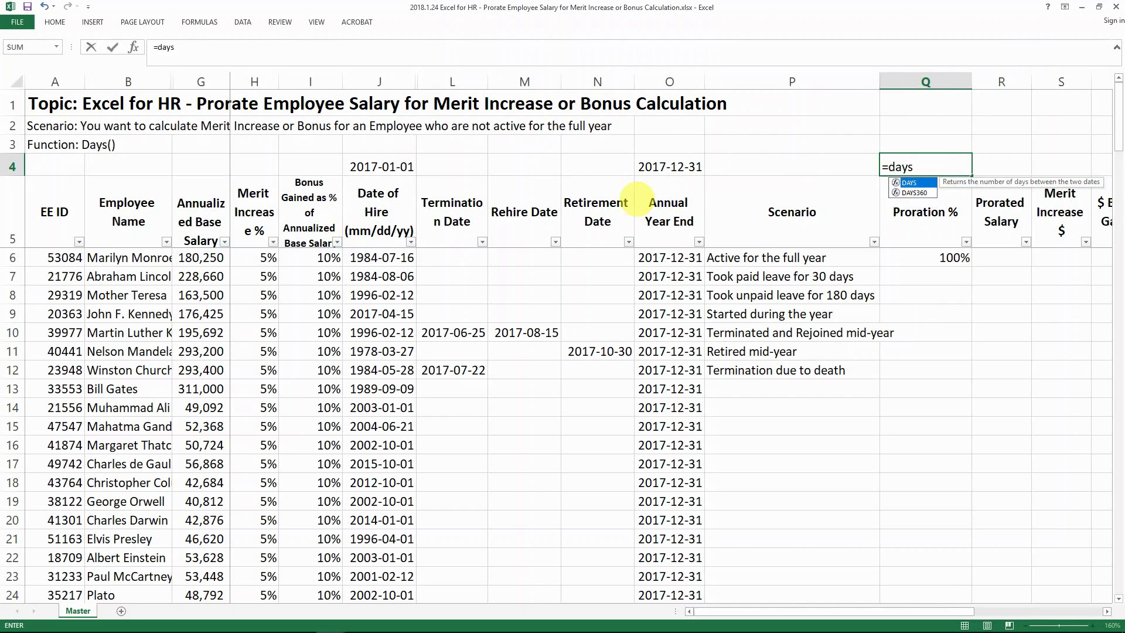
key("Tab")
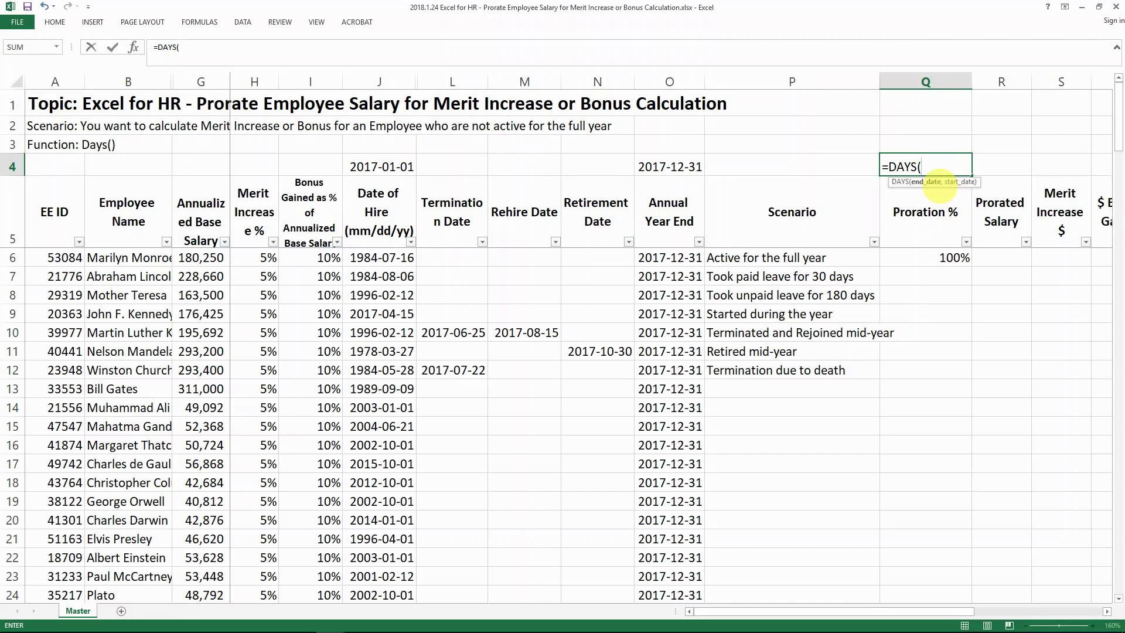
key("Left")
key("Left")
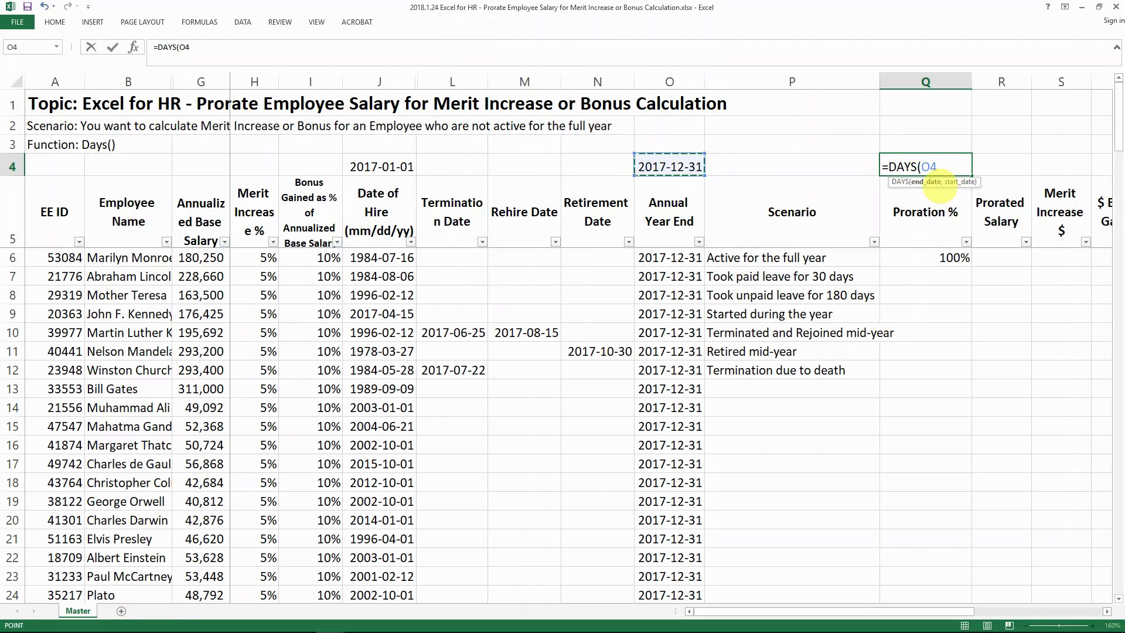
type(",")
key("Left")
key("Left")
key("Left")
key("Left")
key("Left")
key("Left")
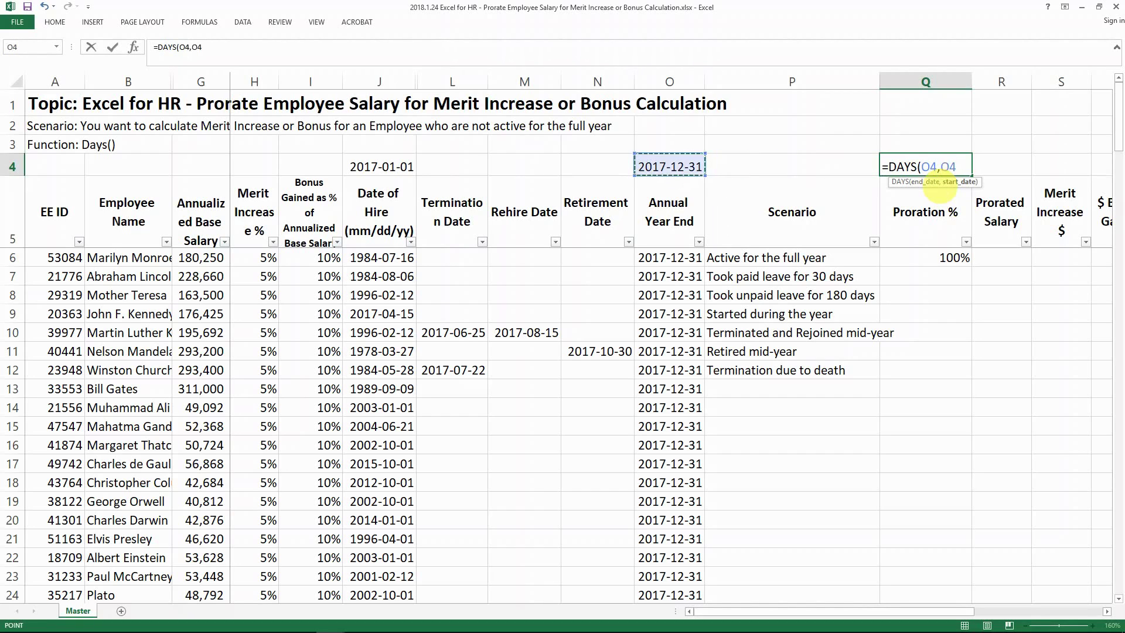
type(")")
key("Return")
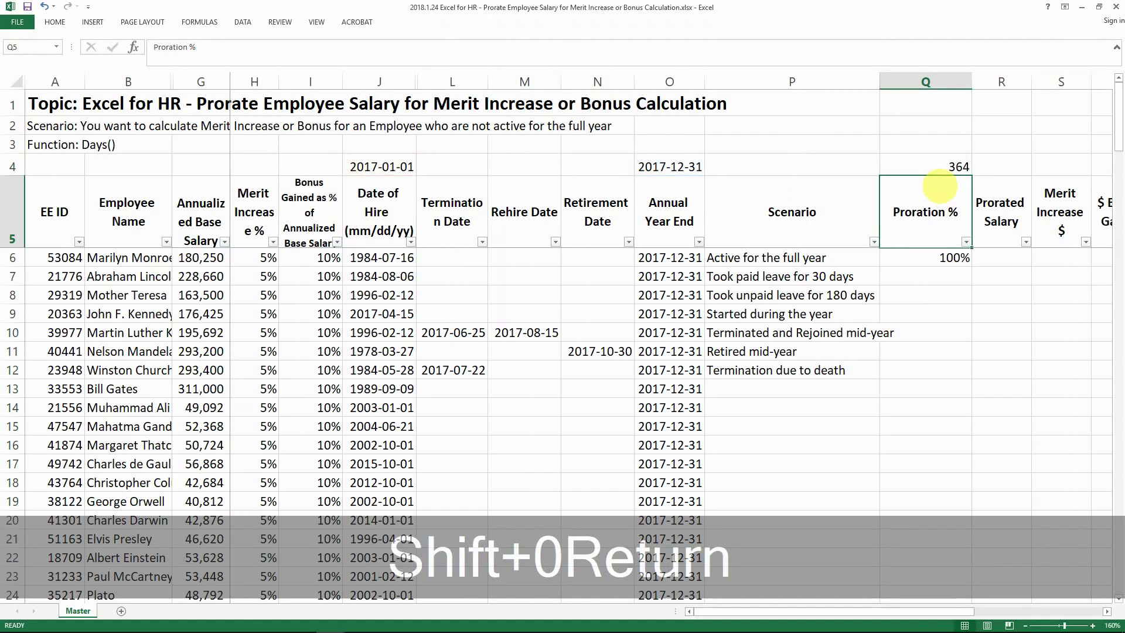
Add 1 to the day-count formula in Q4, making it =DAYS(O4,J4)+1.
key("Up")
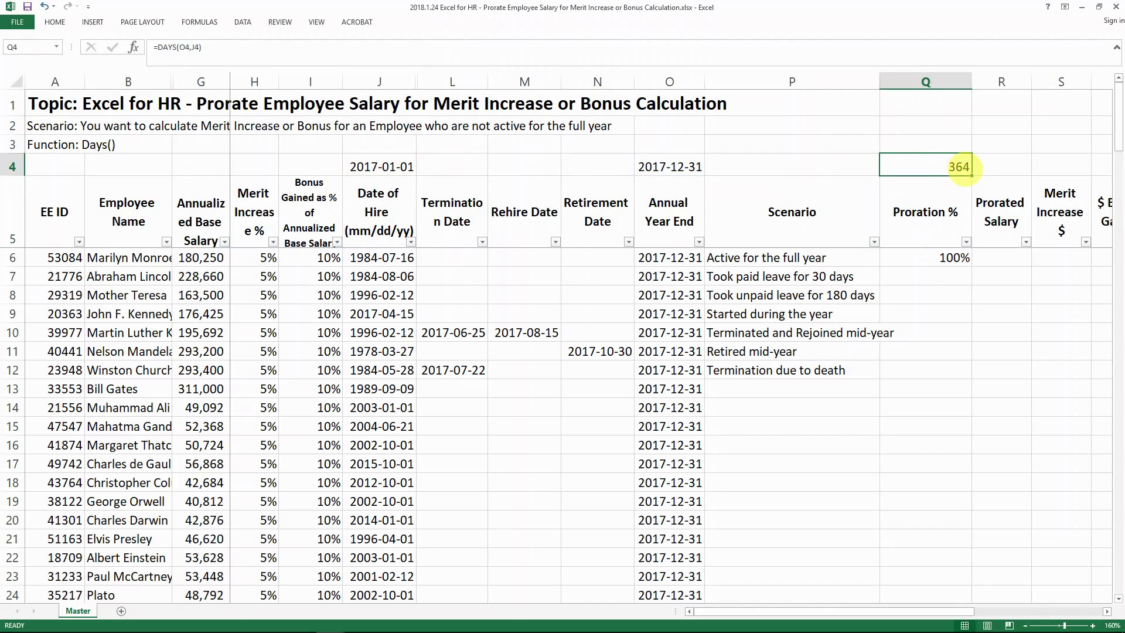
left_click(567, 60)
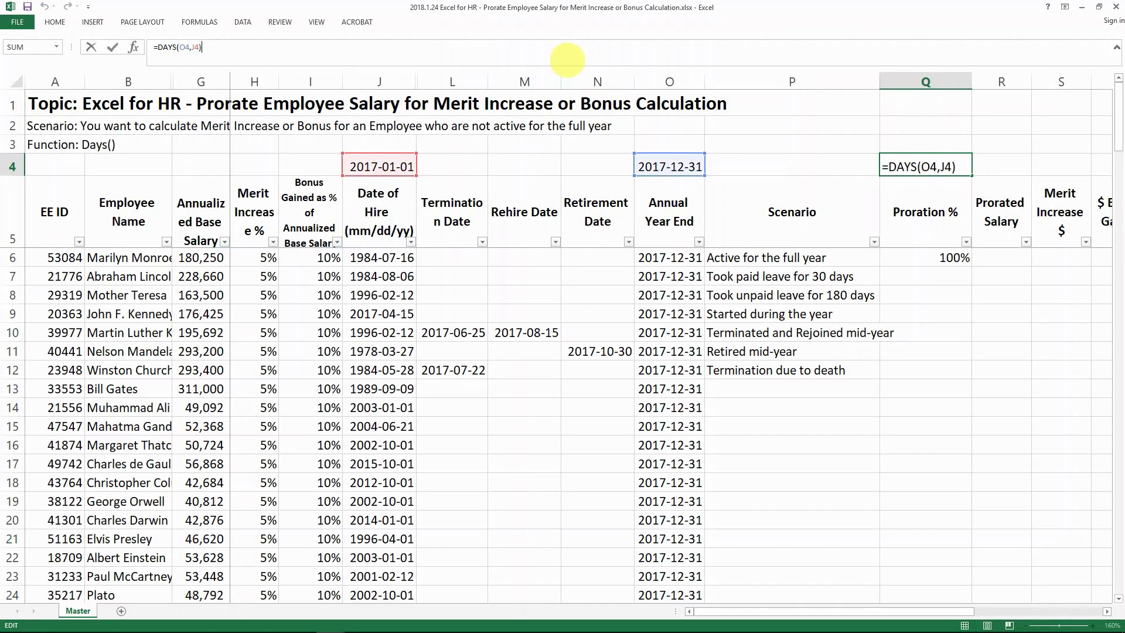
type("+1")
key("Return")
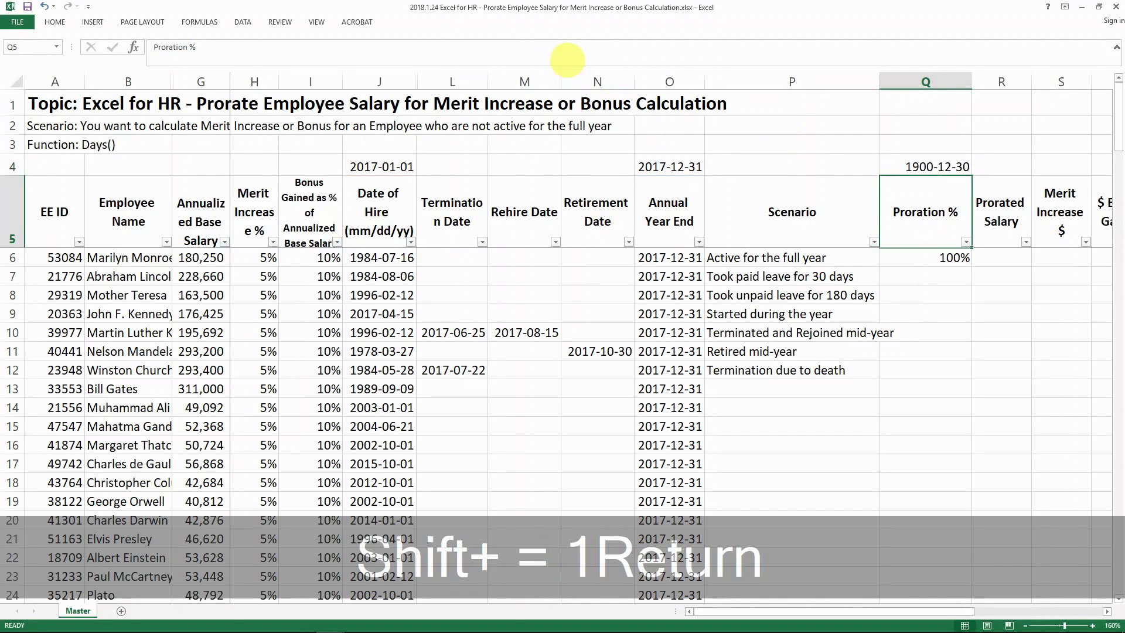
Format the day count in Q4 as a number with no decimal places.
key("Up")
left_click(68, 23)
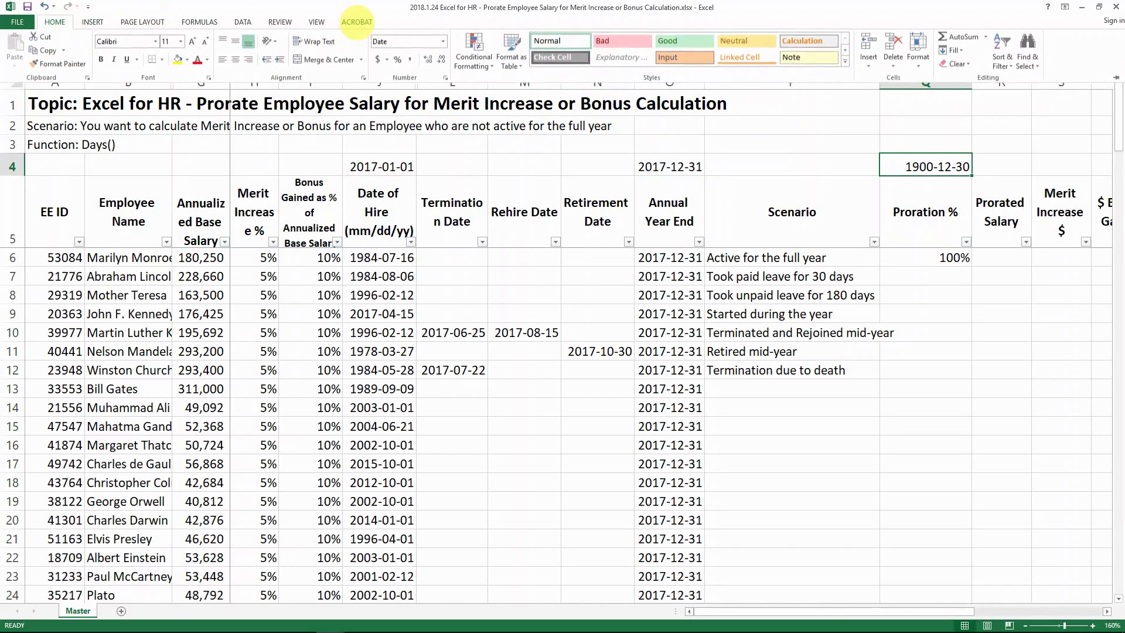
left_click(443, 42)
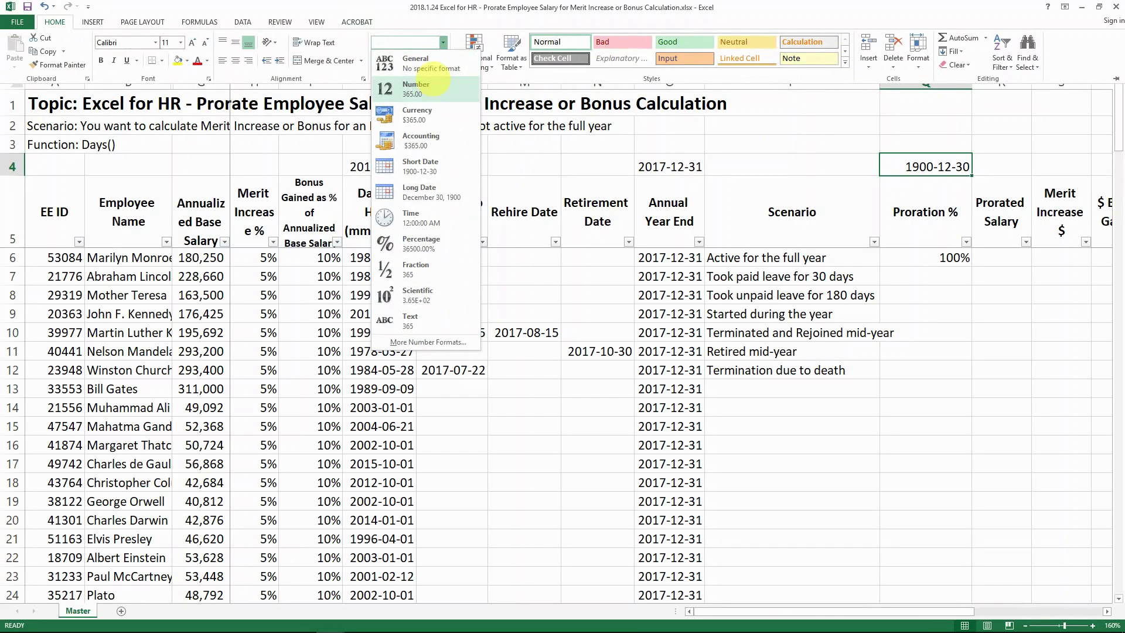
left_click(413, 89)
left_click(440, 60)
left_click(440, 61)
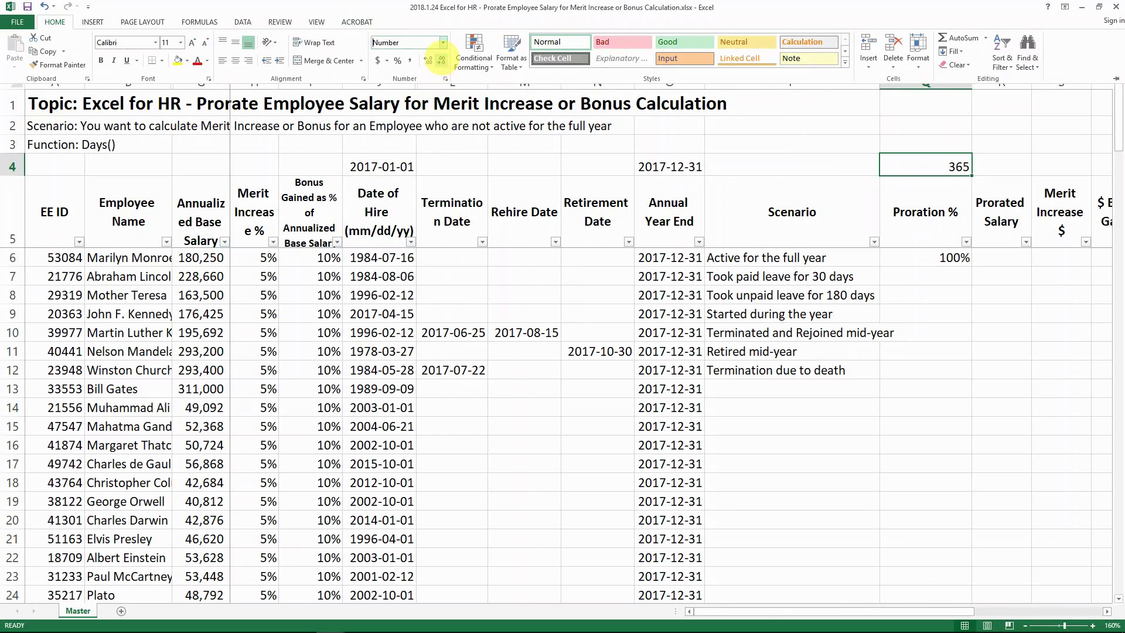
left_click(735, 161)
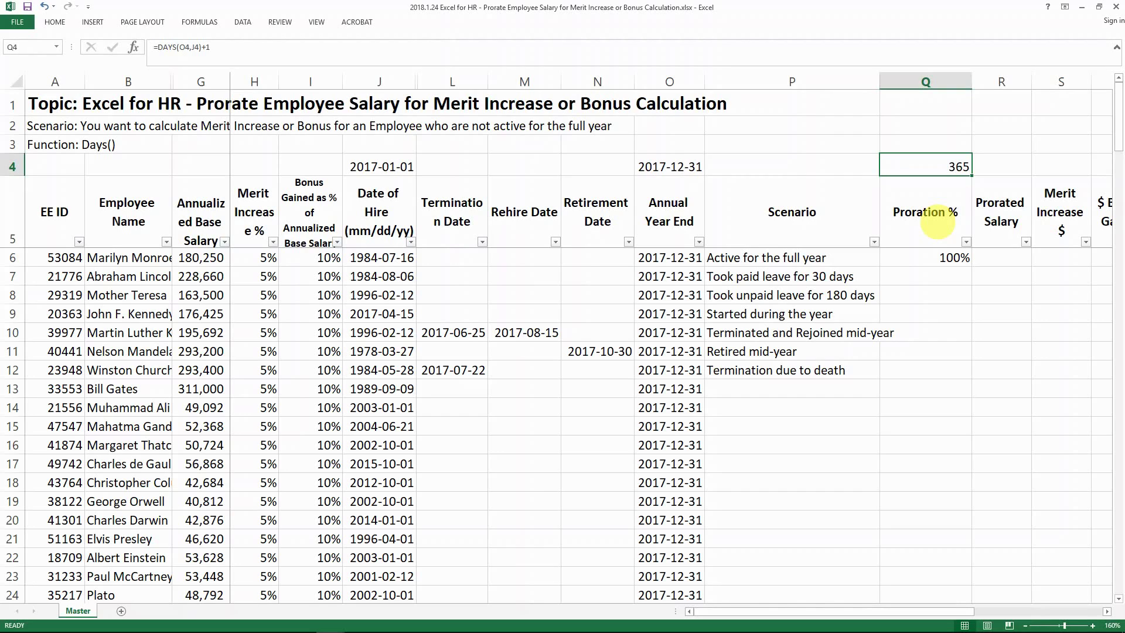
left_click(937, 222)
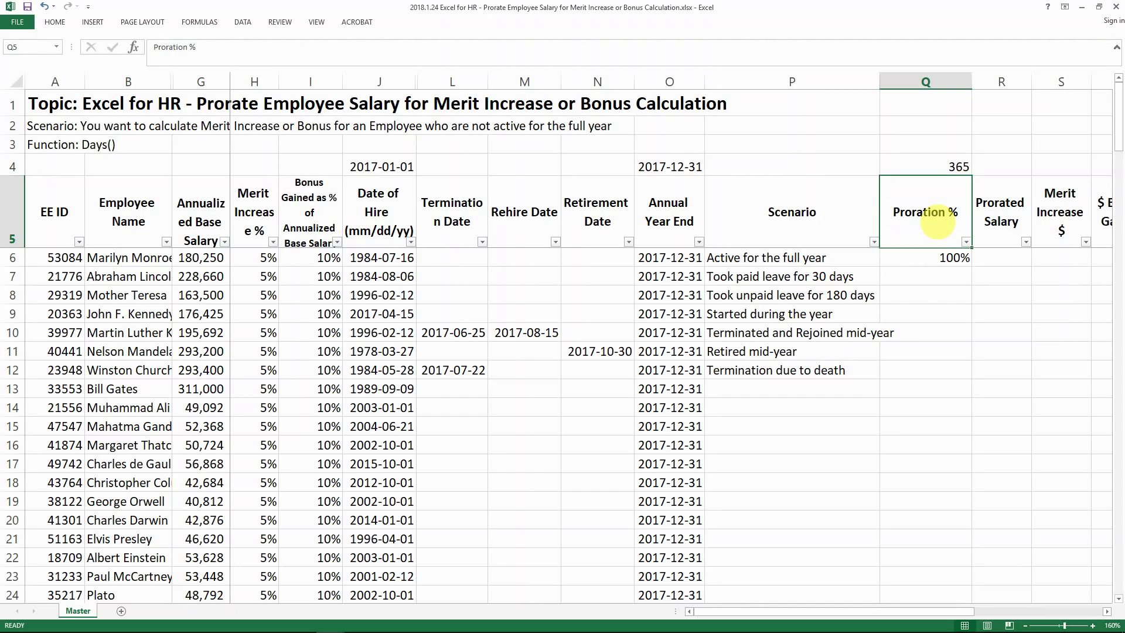
key("Down")
key("Up")
key("Up")
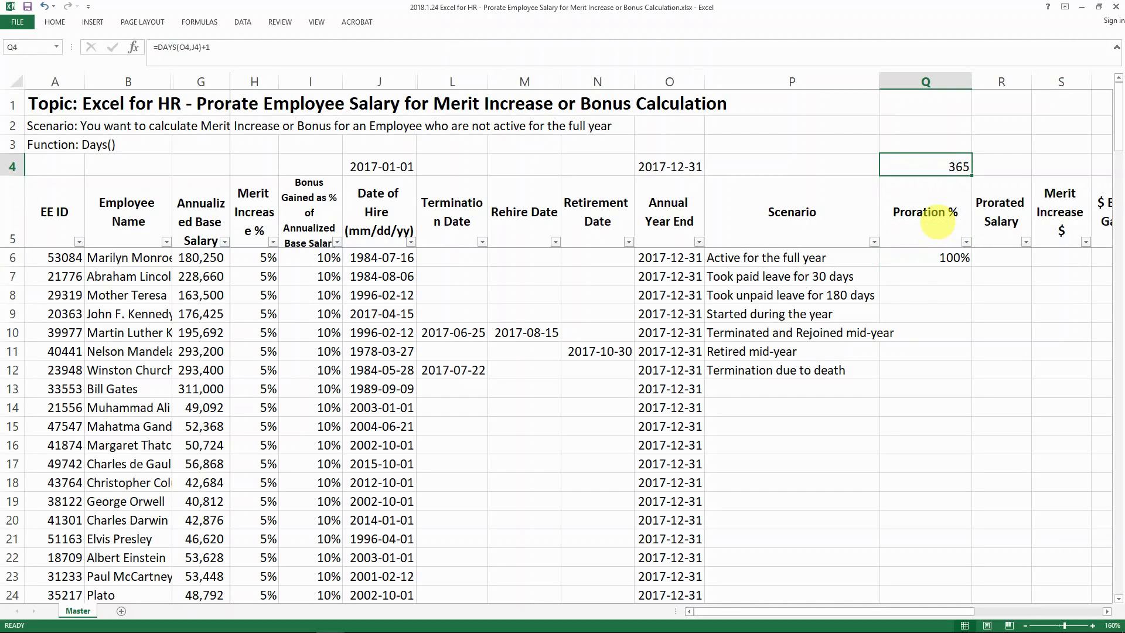
key("Left")
key("Left")
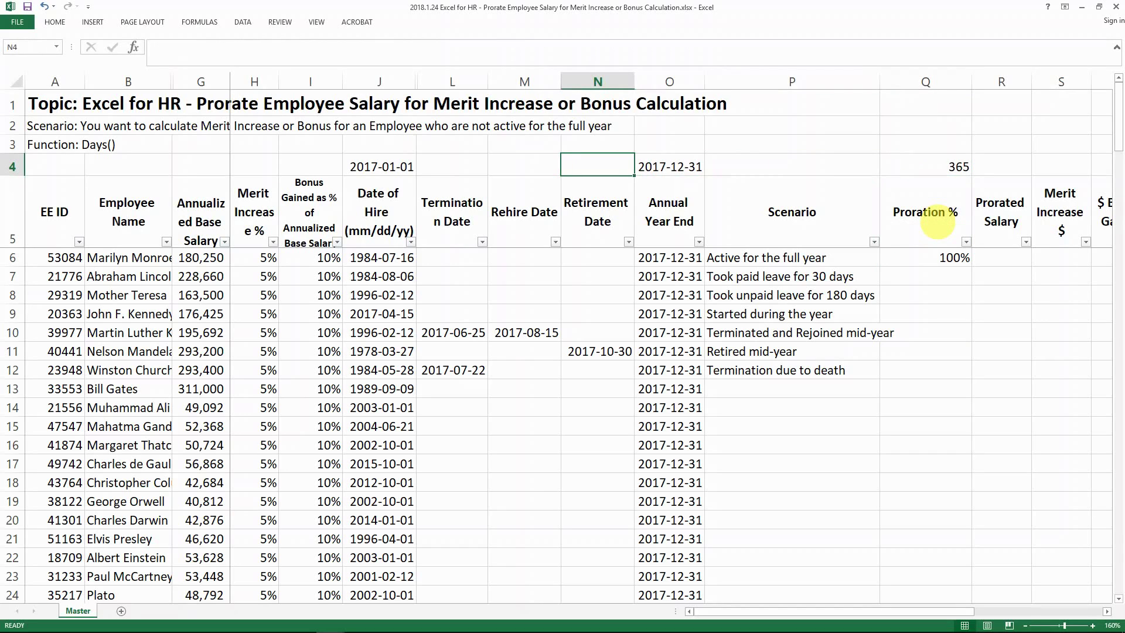
key("Right")
key("Right")
key("Right")
key("Left")
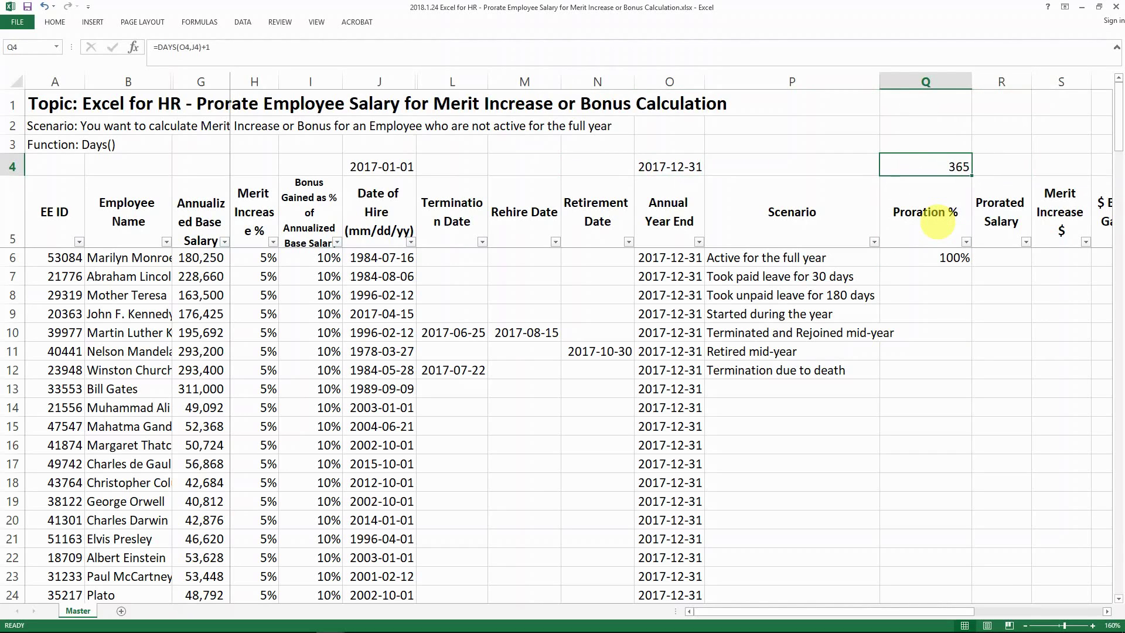
Start an IF formula in Q6 testing whether the hire date is on or before the year start date, =if(J6<=J4.
key("Down")
key("Down")
key("Down")
key("Up")
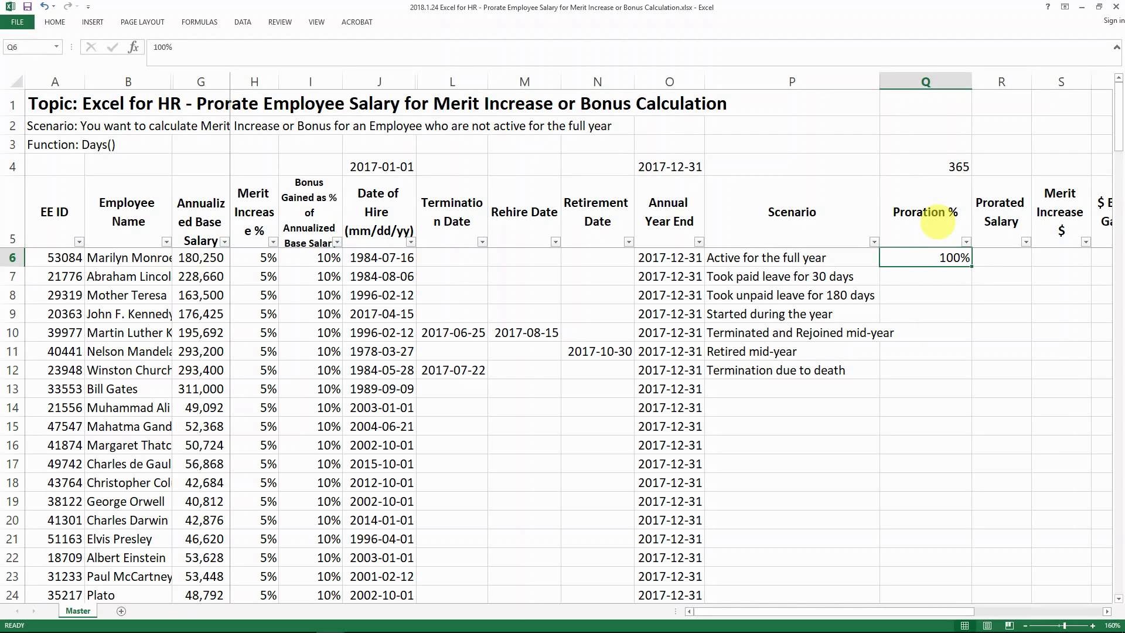
type("=")
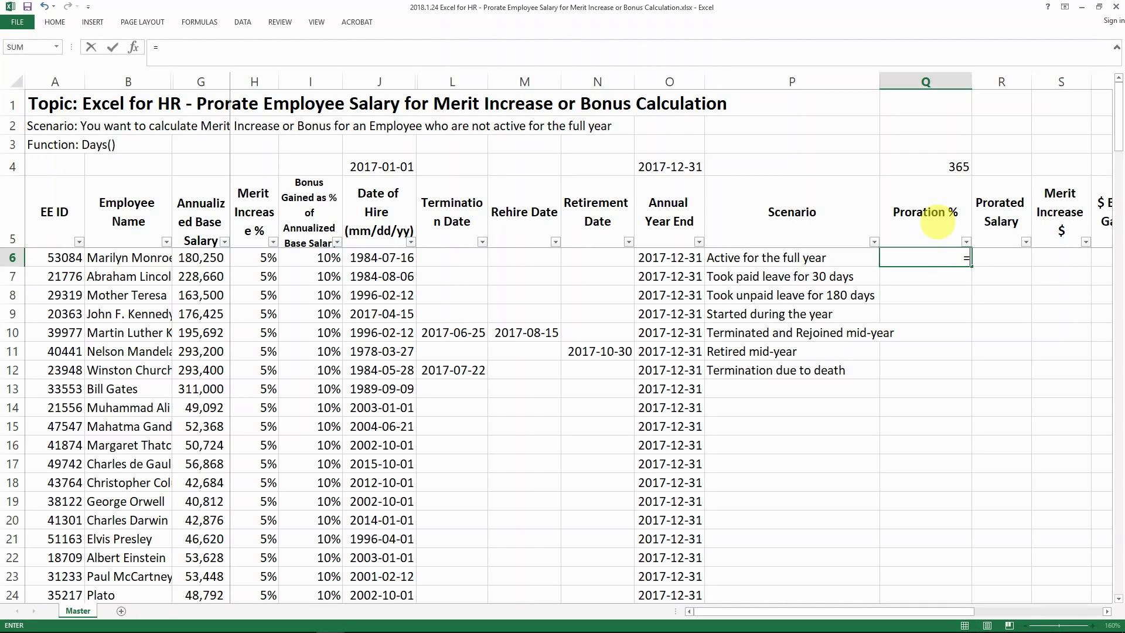
type("if(")
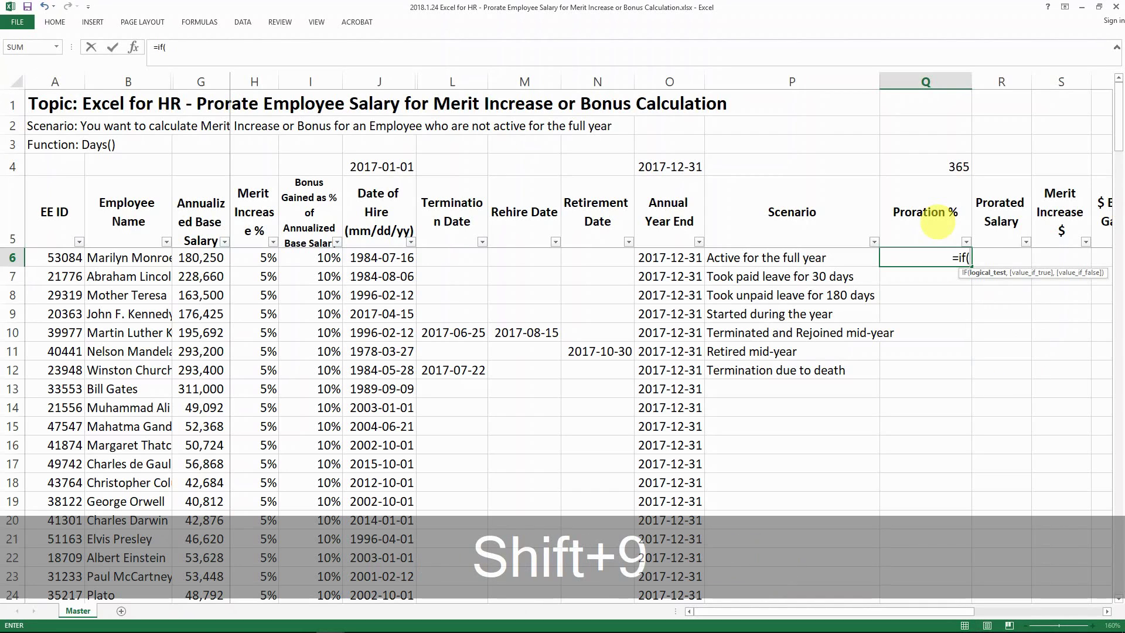
key("Left")
key("Left")
key("Left")
key("Left")
key("Left")
key("Left")
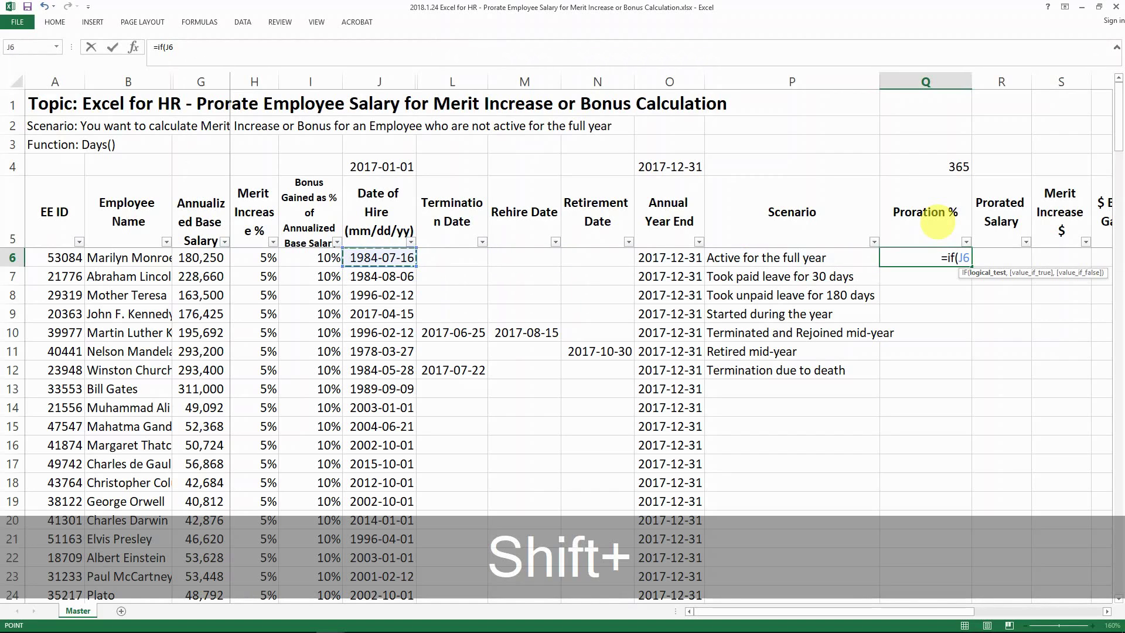
type("<")
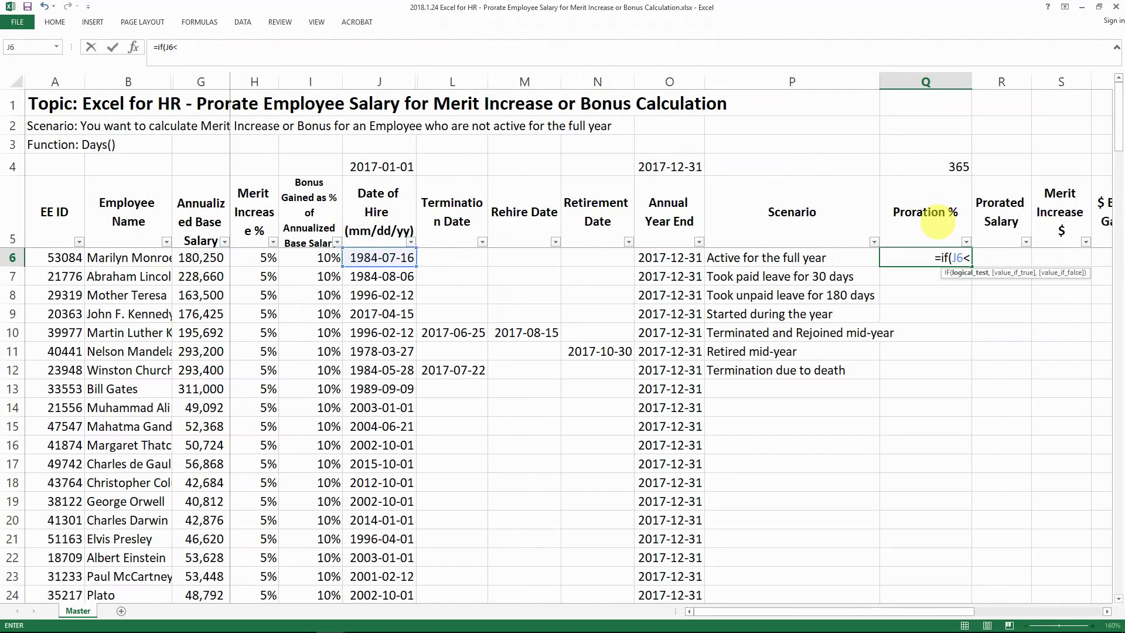
type("=")
left_click(378, 166)
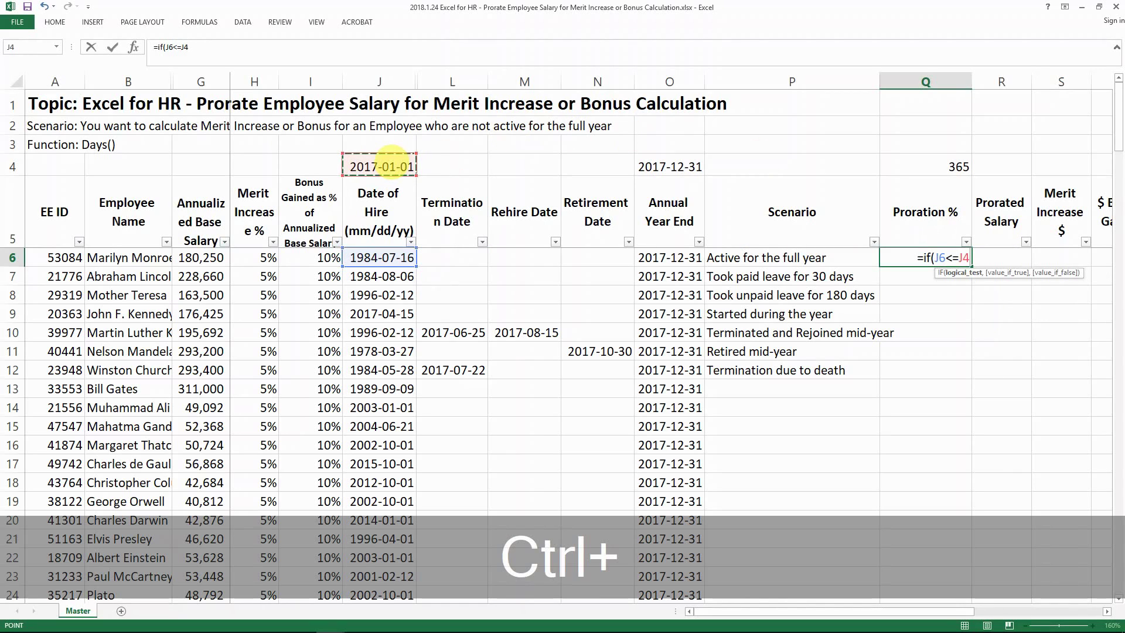
Make the year start date reference in the Q6 formula absolute as $J$4.
key("ctrl+F4")
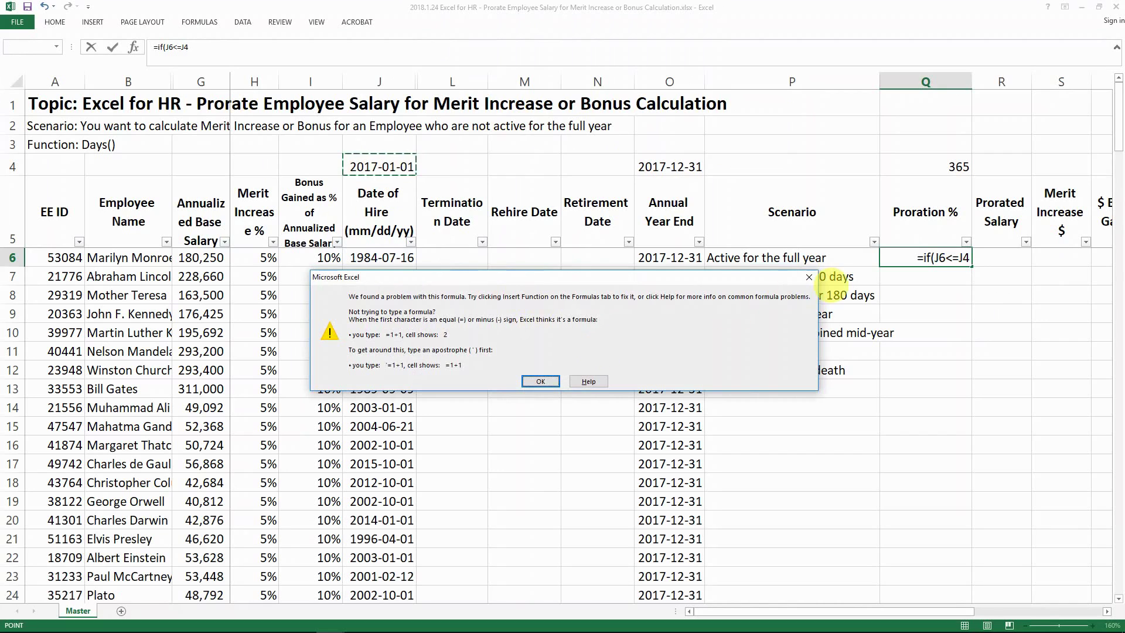
left_click(810, 276)
left_click(186, 47)
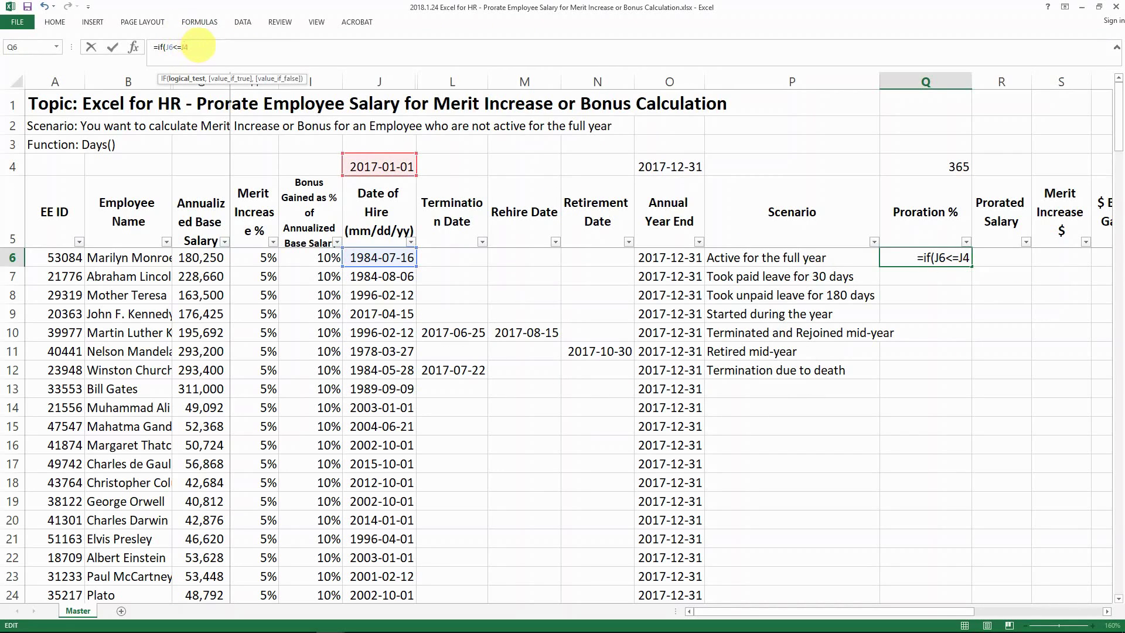
key("F4")
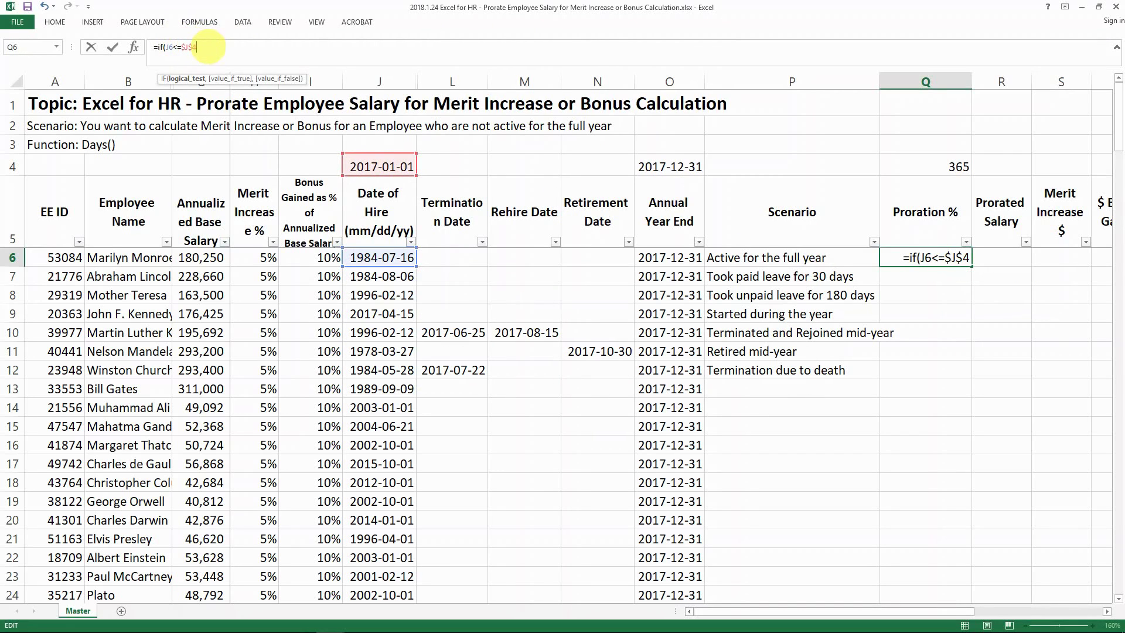
Complete the Q6 formula with 100% if true and "?" if false, making it =IF(J6<=$J$4,100%,"?").
type(".")
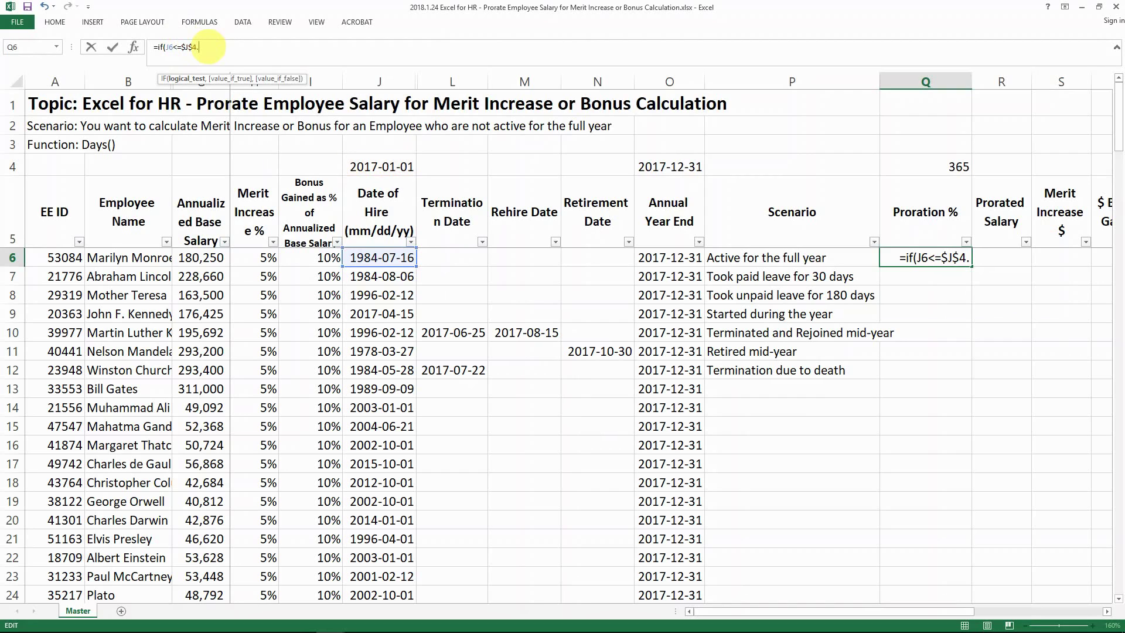
key("BackSpace")
type(",")
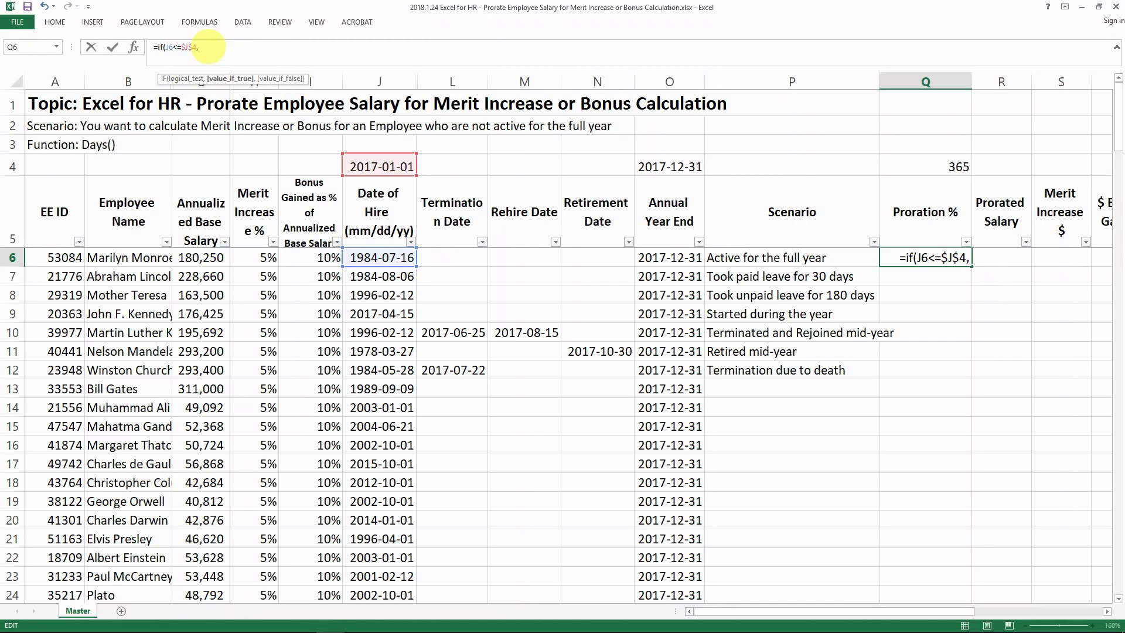
type("100")
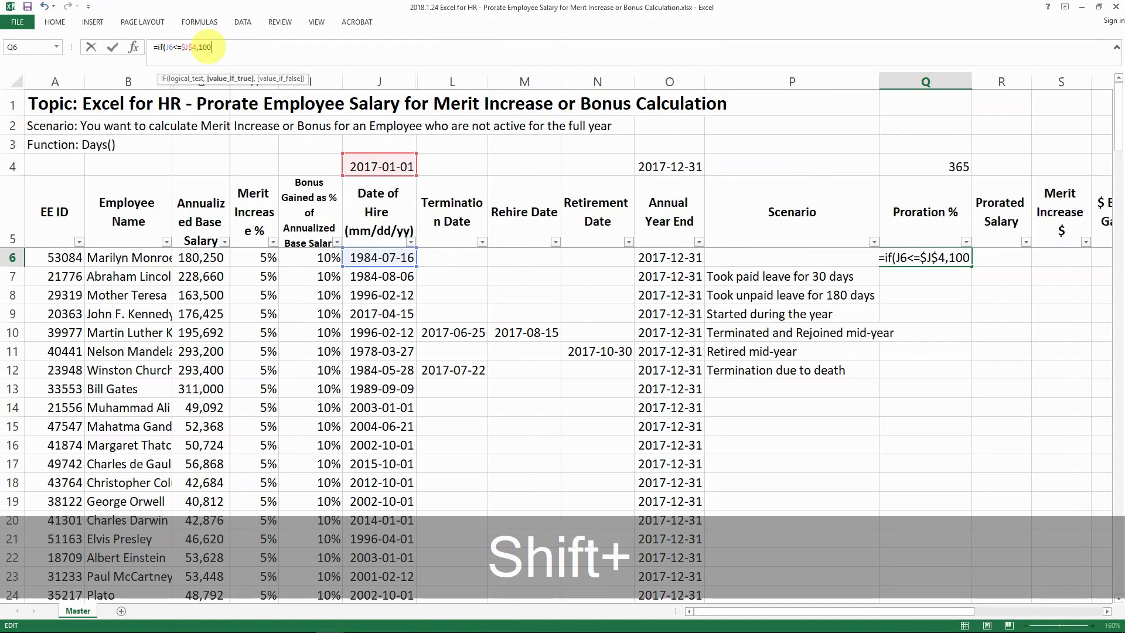
type("%,")
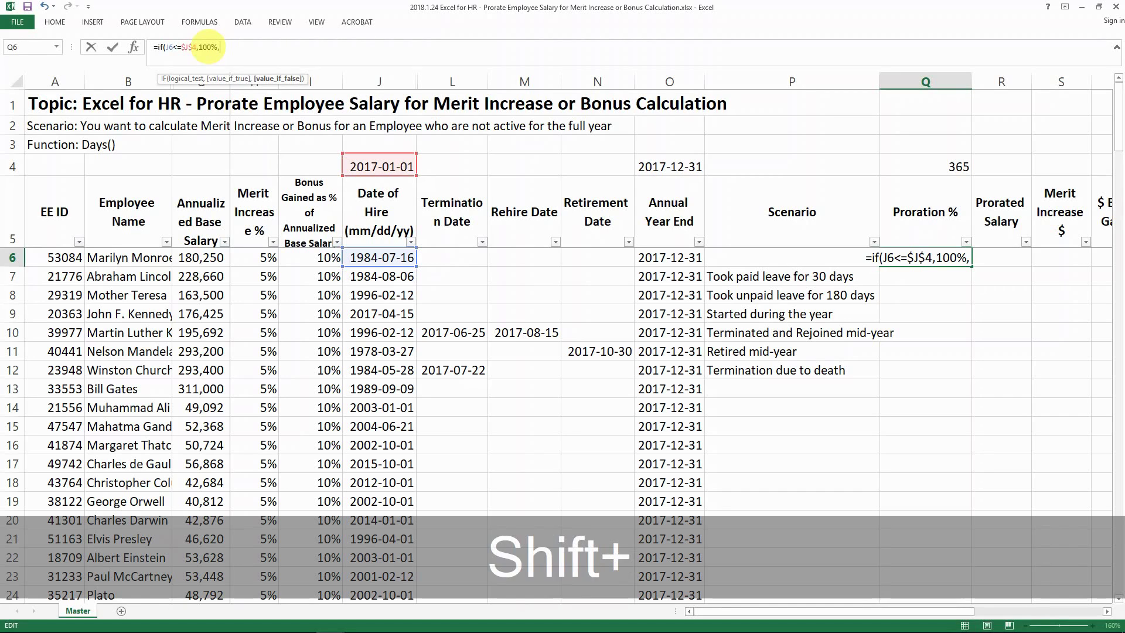
type("\"?\")")
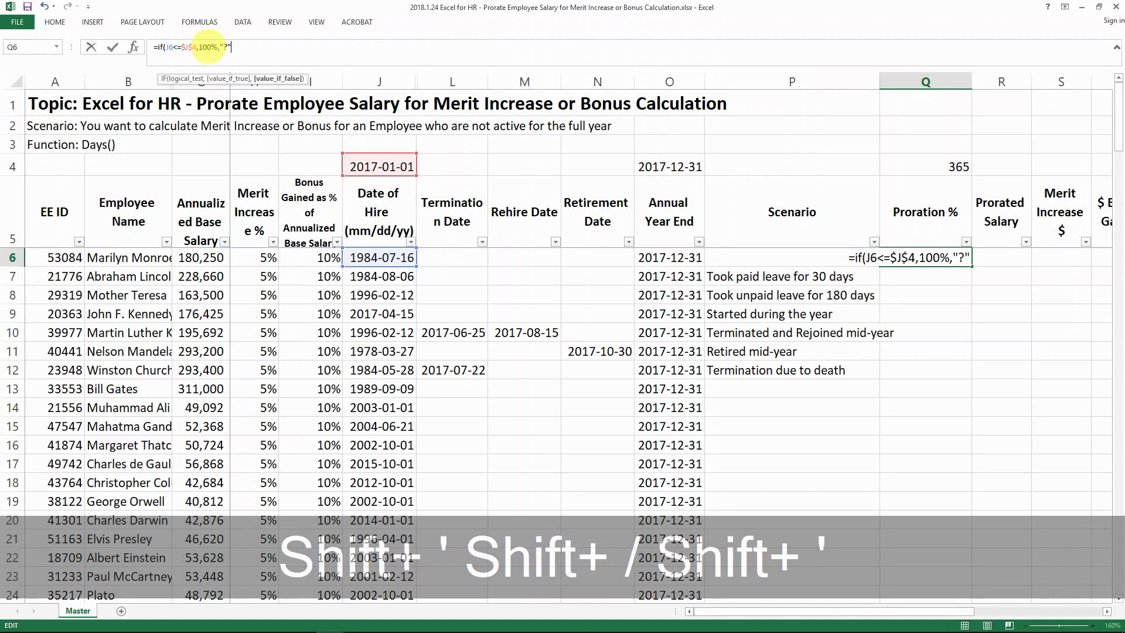
key("Return")
key("Up")
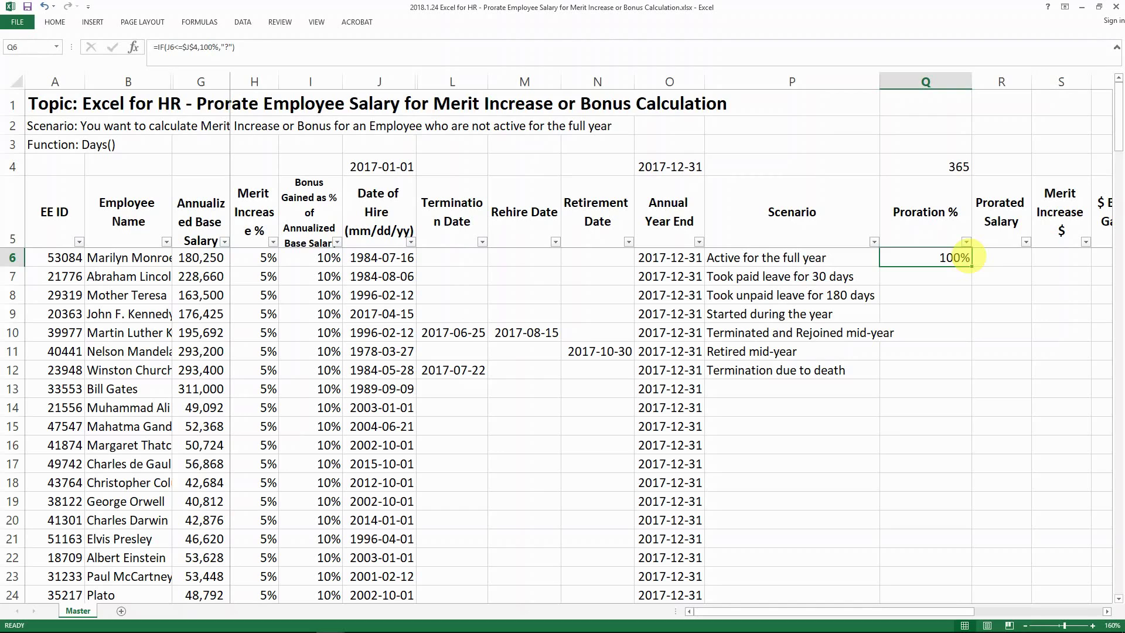
Calculate the prorated salary in R6 by multiplying base salary by proration percentage with the formula =G6*Q6.
key("Right")
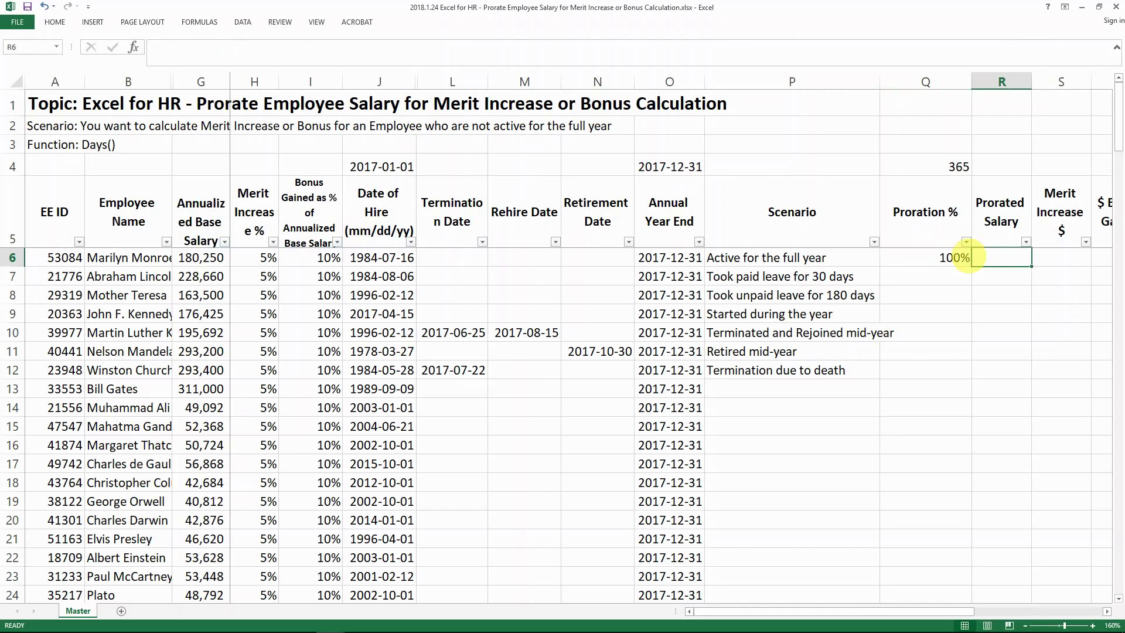
type("=")
key("Left")
key("Left")
key("Left")
key("Left")
key("Left")
key("Left")
key("Left")
key("Left")
key("Left")
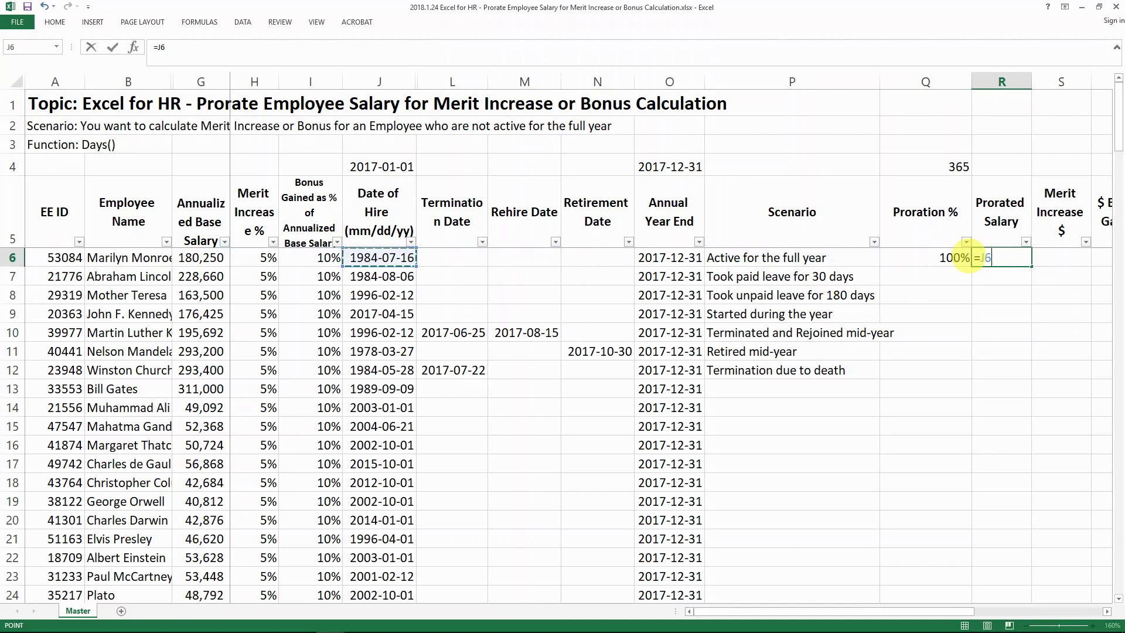
key("Left")
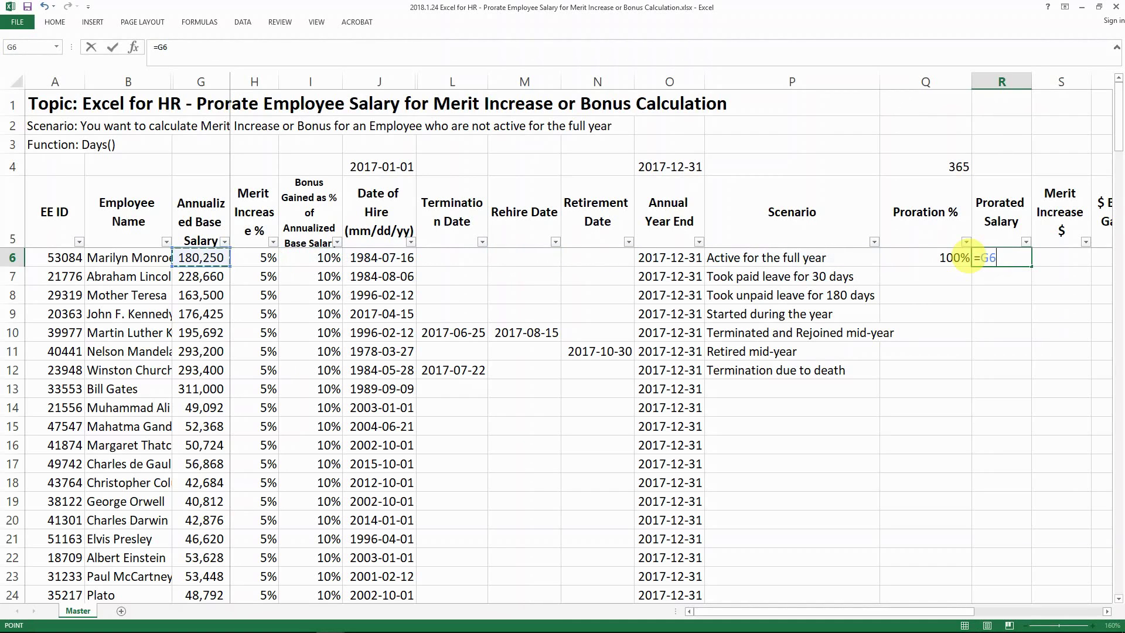
type("*")
left_click(957, 258)
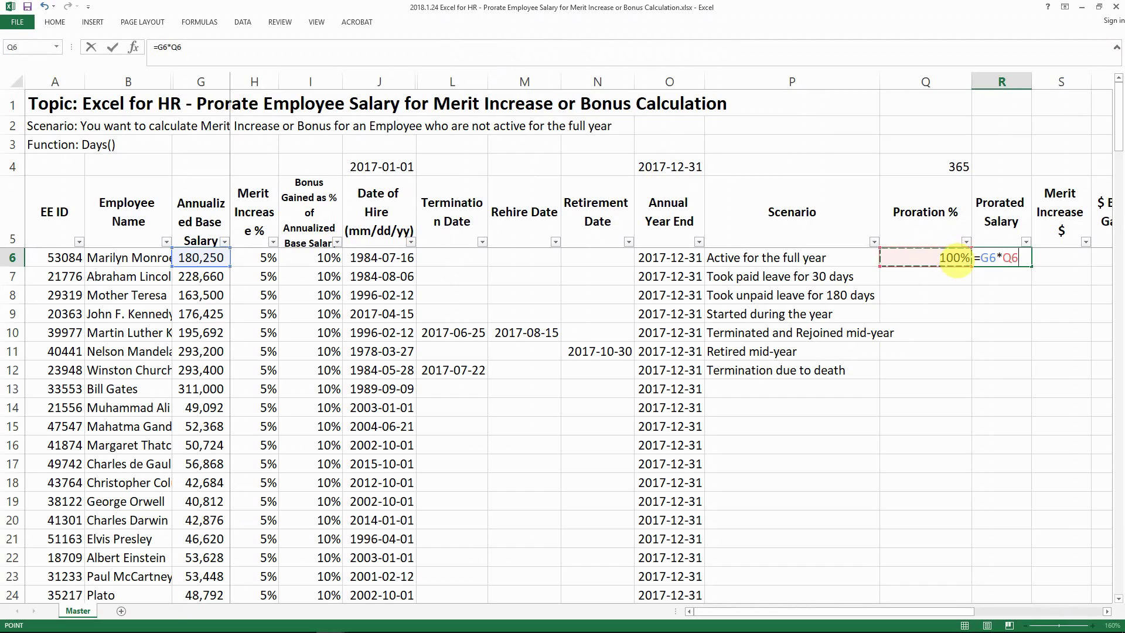
key("Return")
key("Up")
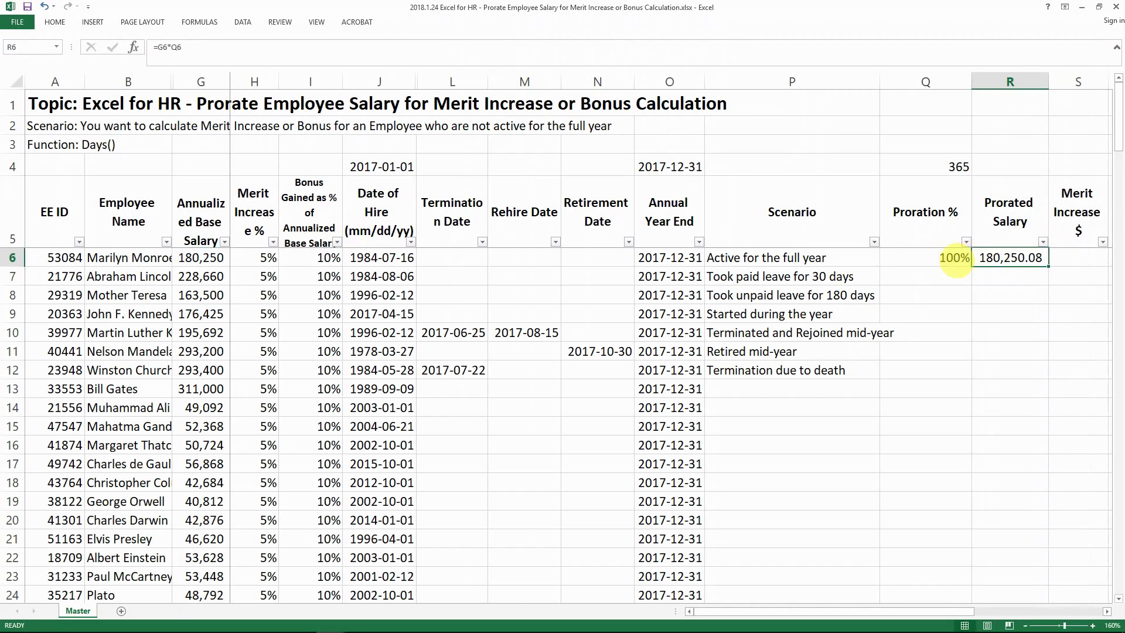
key("Right")
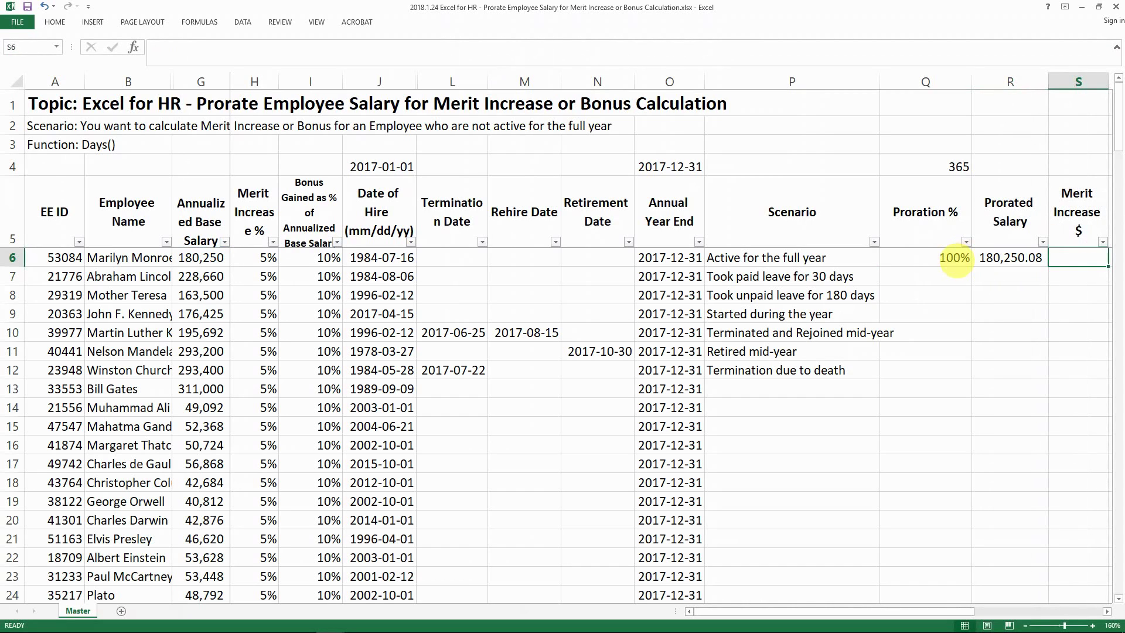
type("=")
key("Left")
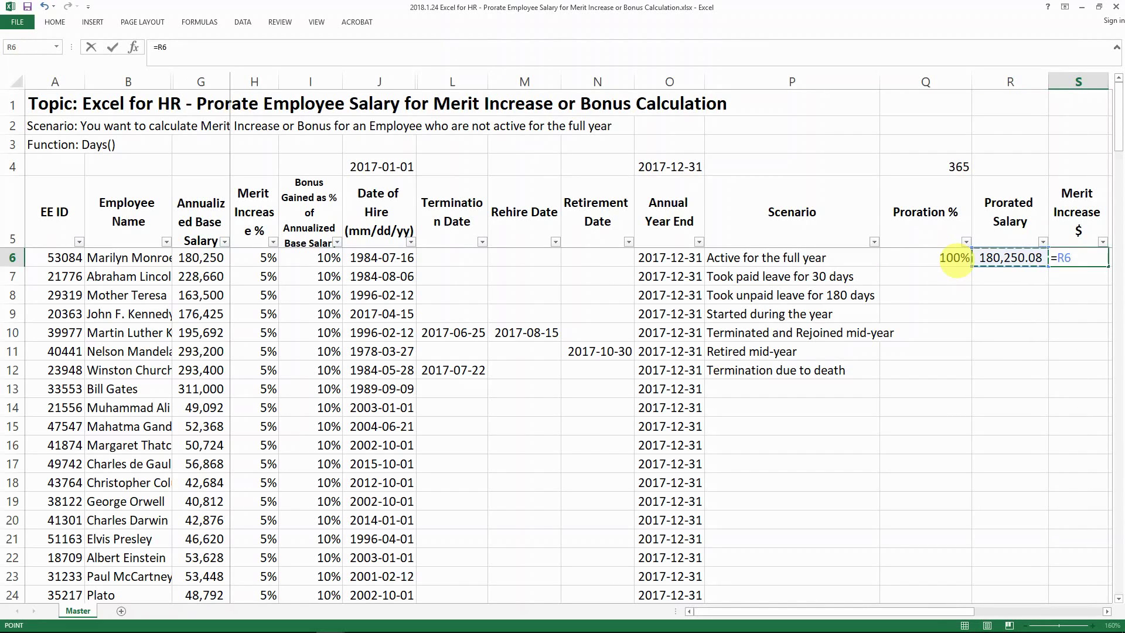
key("Escape")
key("Up")
key("Right")
key("Right")
key("Right")
key("Right")
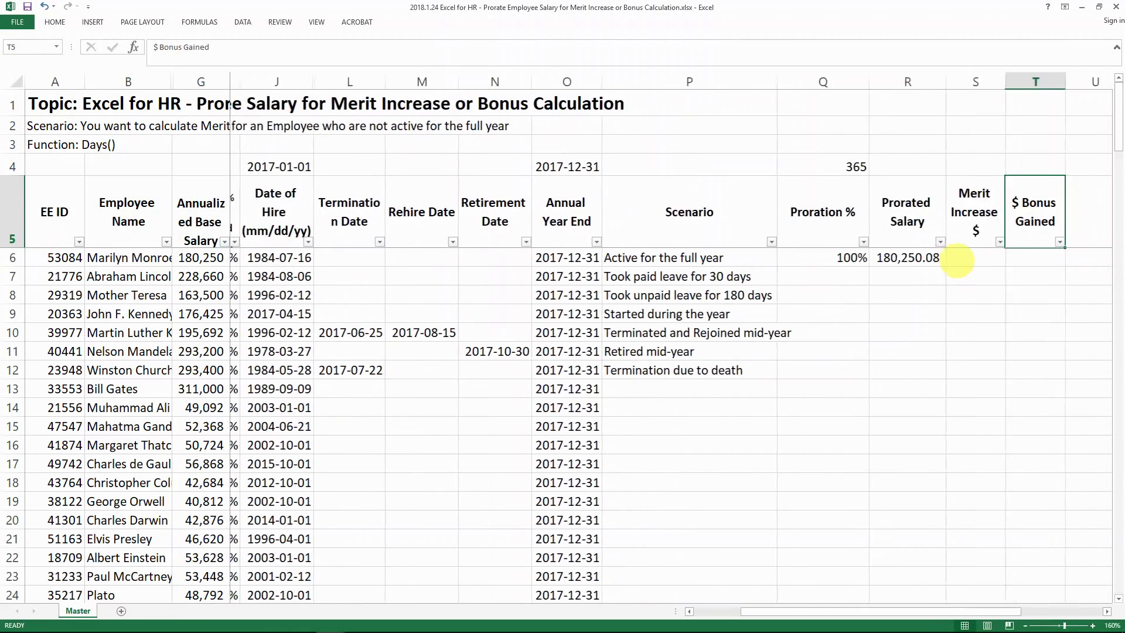
Calculate the merit increase in S6 by multiplying prorated salary by merit increase percentage with the formula =R6*H6.
key("Left")
key("Down")
key("Left")
key("Left")
key("Left")
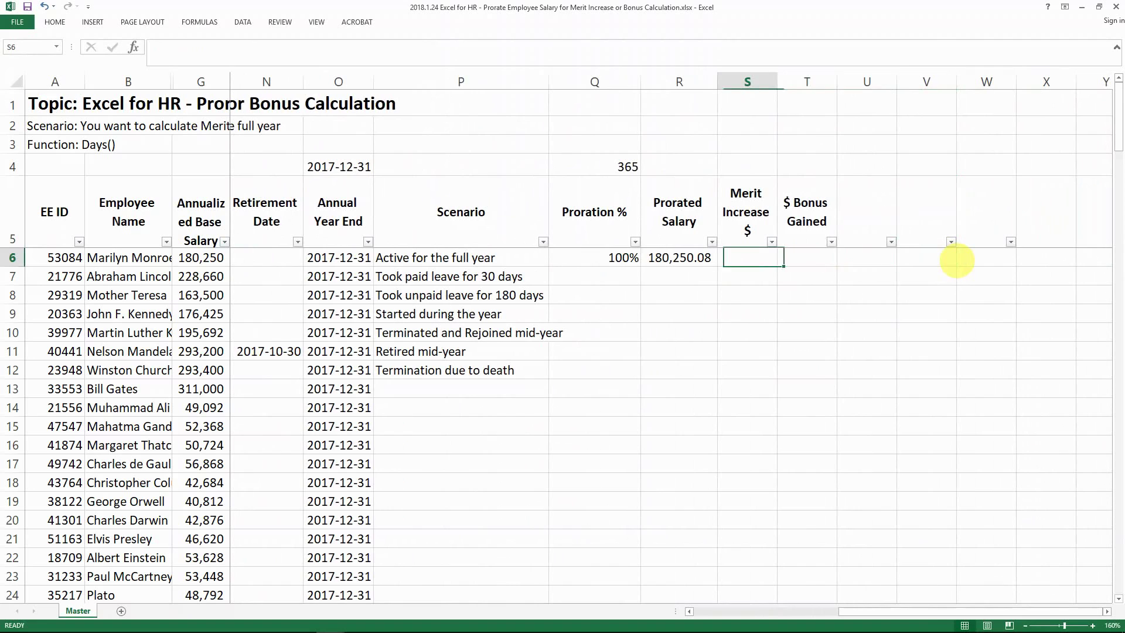
type("=")
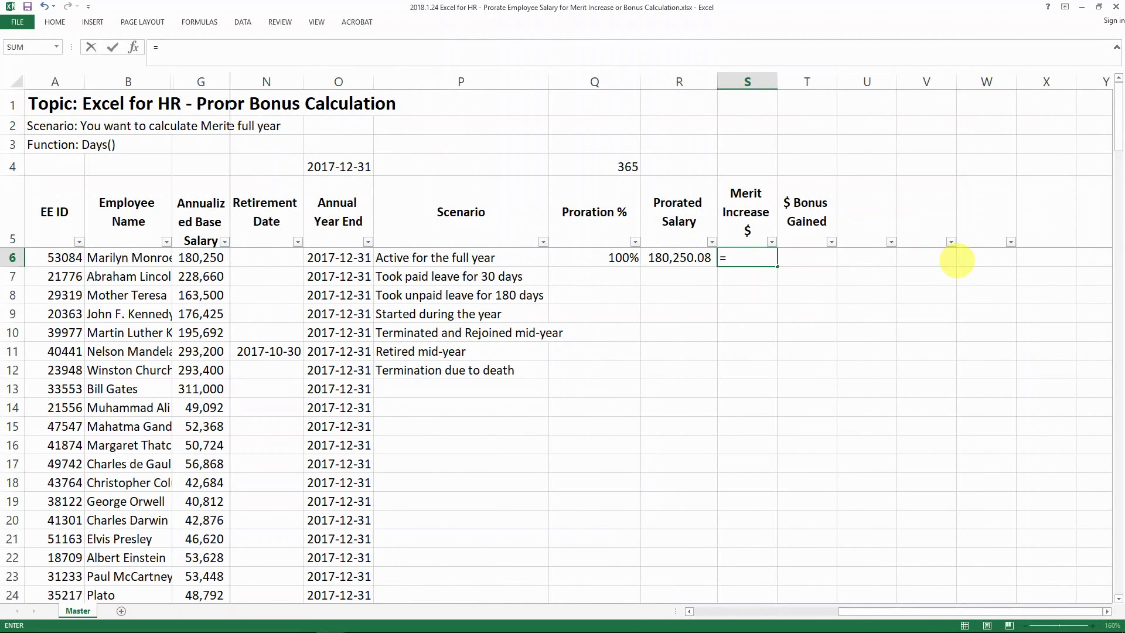
left_click(671, 258)
type("*")
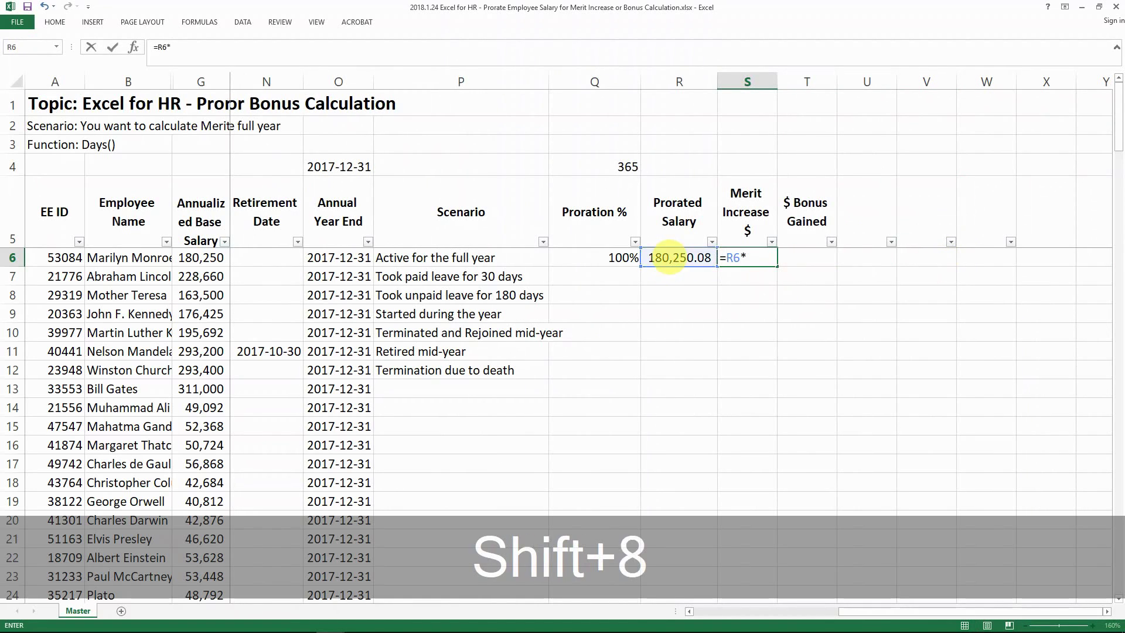
left_click(214, 258)
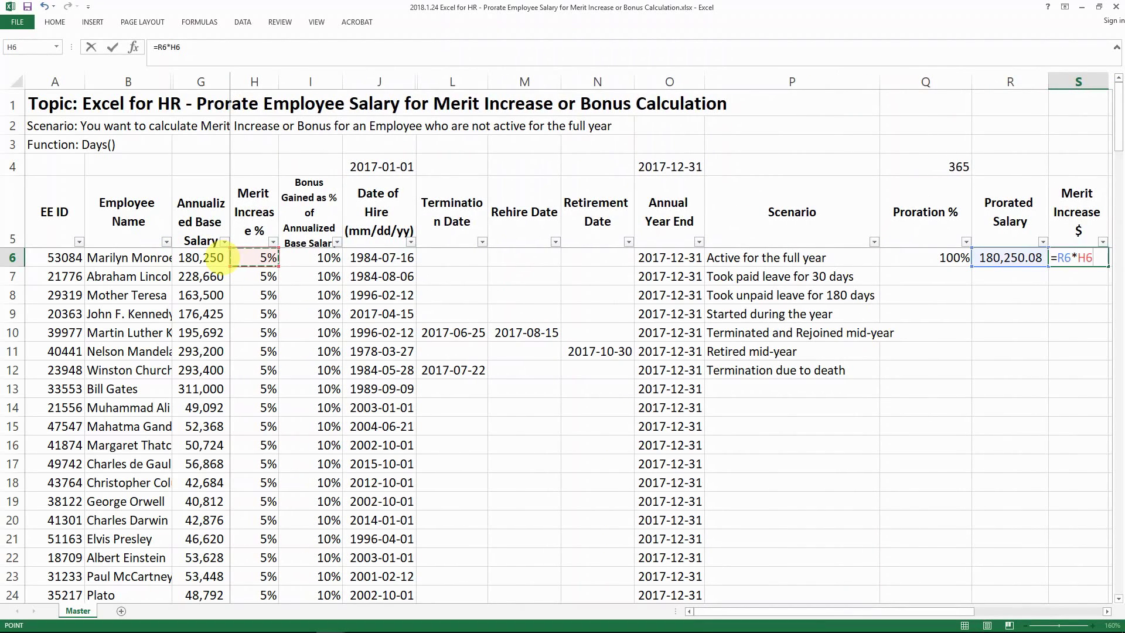
key("Return")
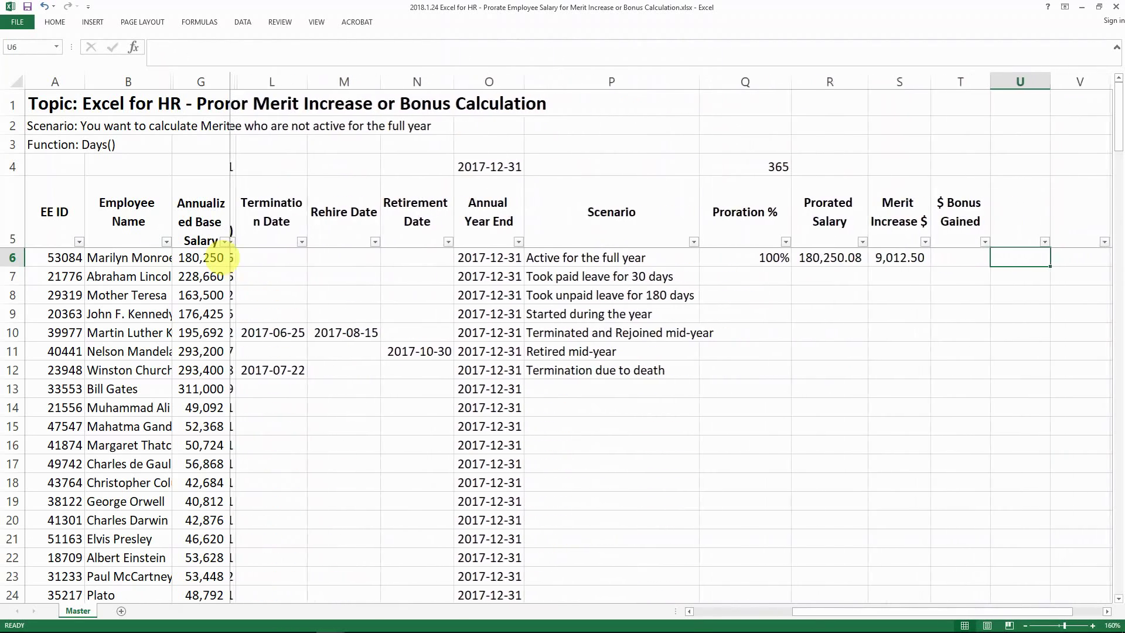
key("Left")
key("Left")
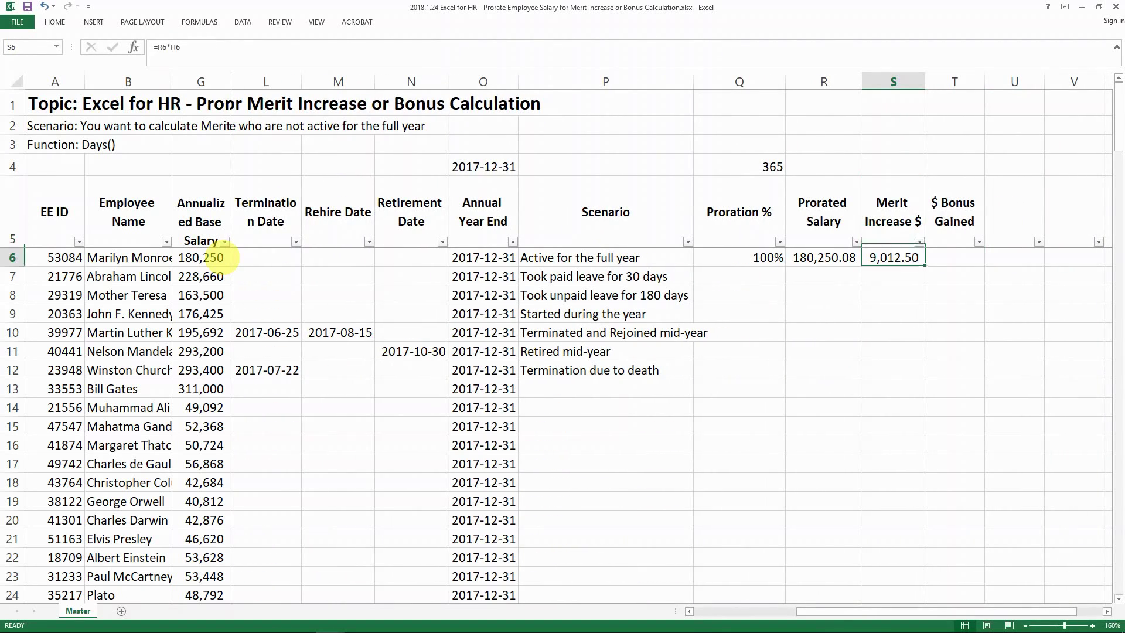
Calculate the bonus gained in T6 by multiplying prorated salary by bonus percentage with the formula =R6*I6.
key("Right")
key("F2")
type("=")
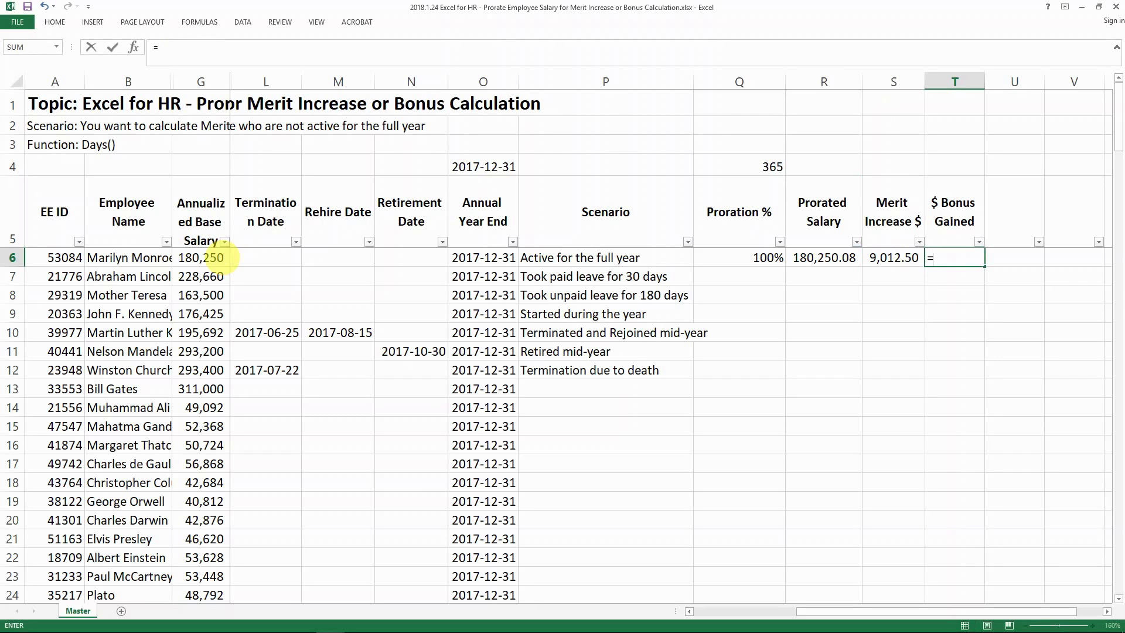
key("Left")
key("Left")
type("*")
key("Left")
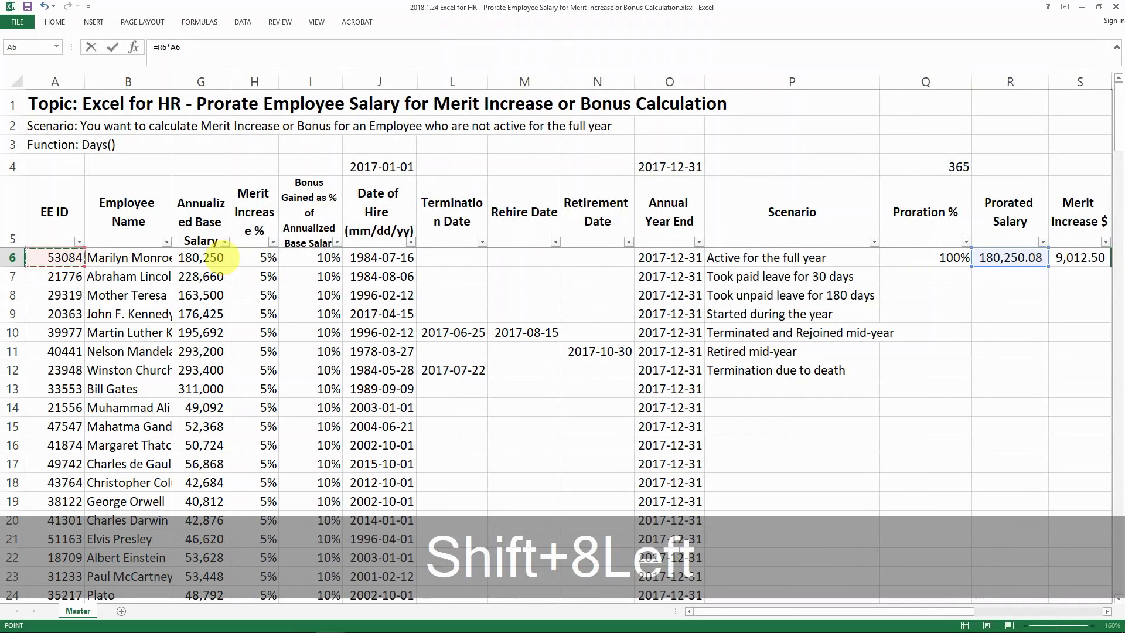
key("Right")
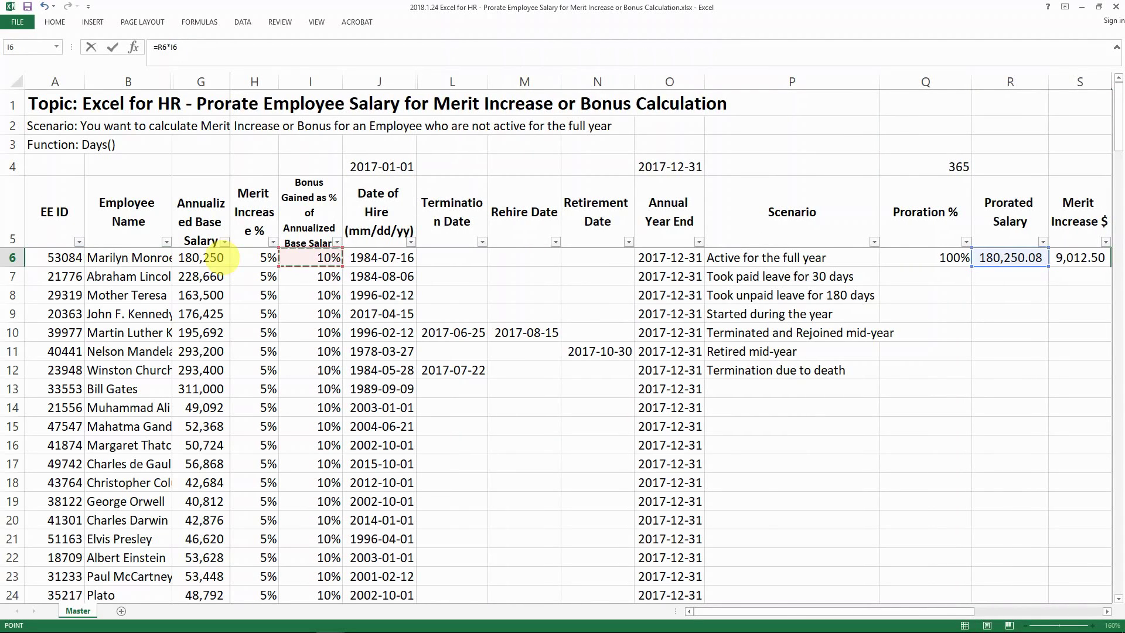
key("Return")
key("Up")
key("Right")
key("Right")
key("Left")
key("Left")
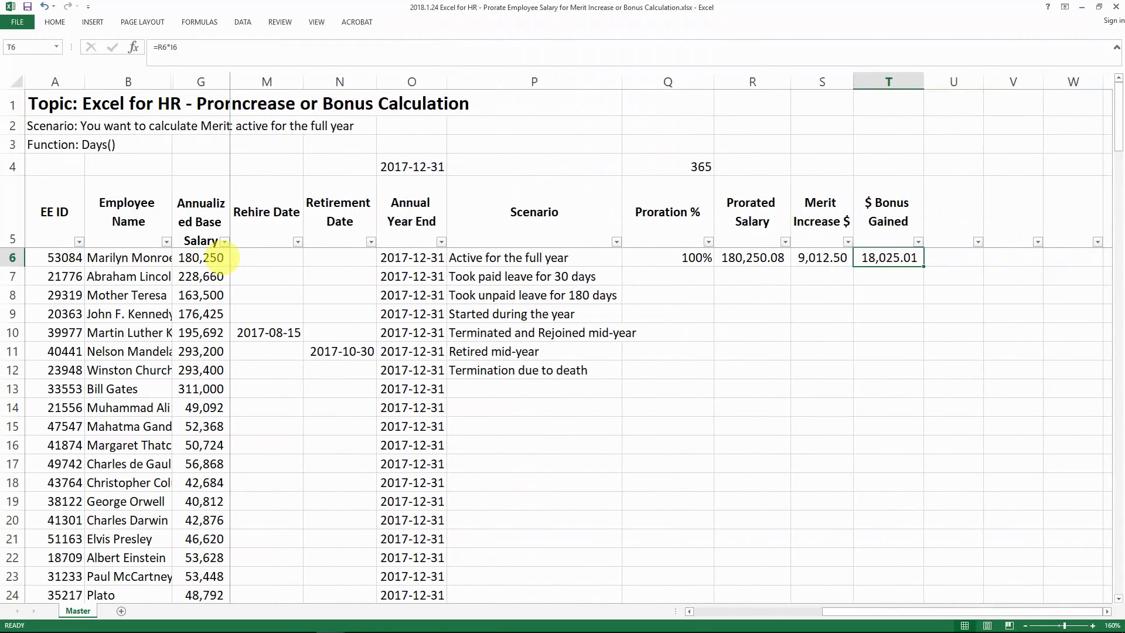
Fill the prorated salary, merit increase and bonus formulas from R6:T6 down through all employee rows.
key("Left")
key("Left")
key("Left")
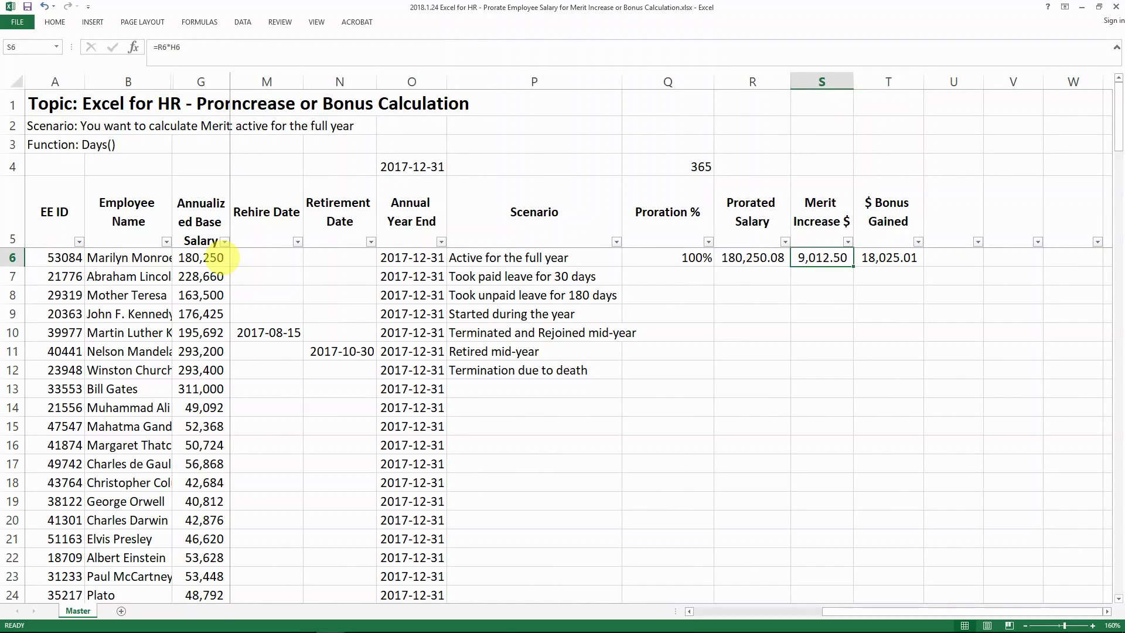
key("Right")
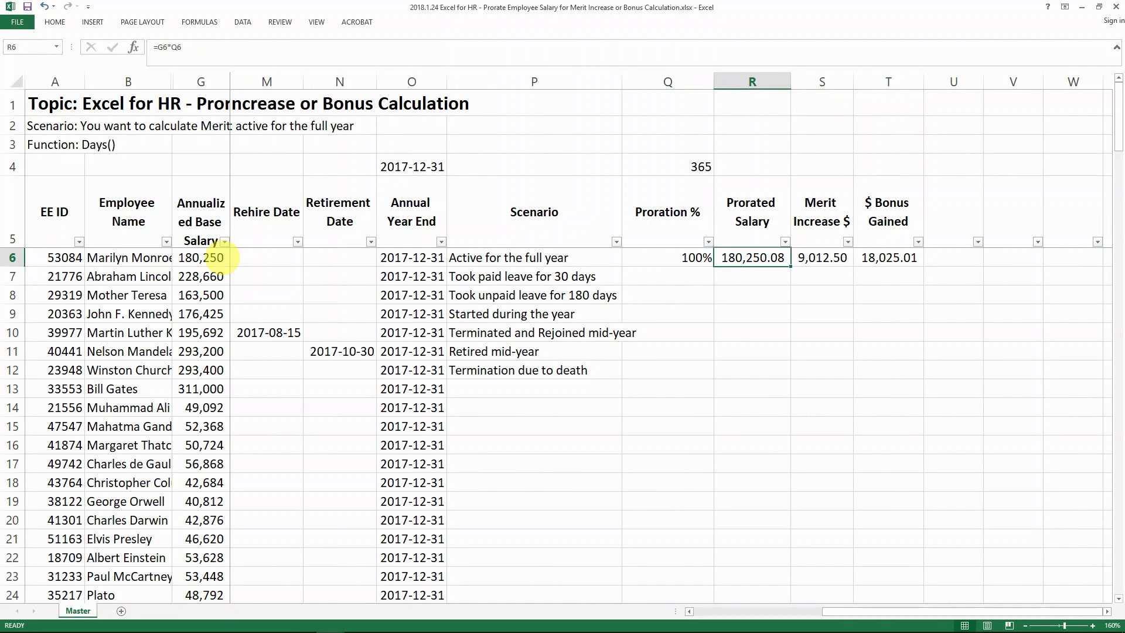
key("shift+Right")
key("shift+Right")
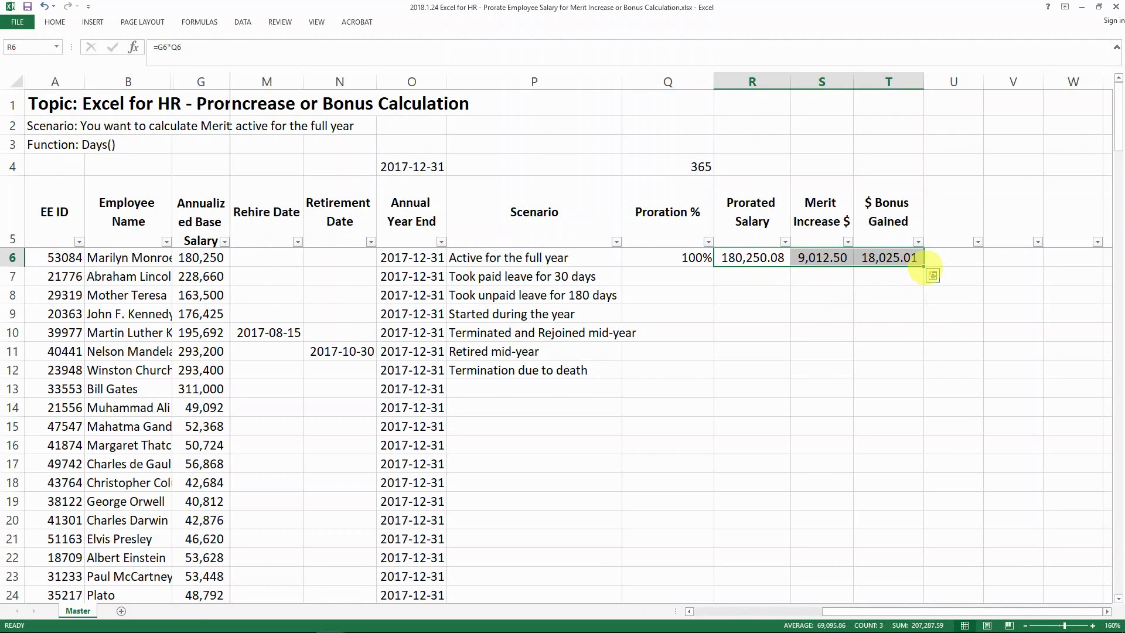
double_click(924, 267)
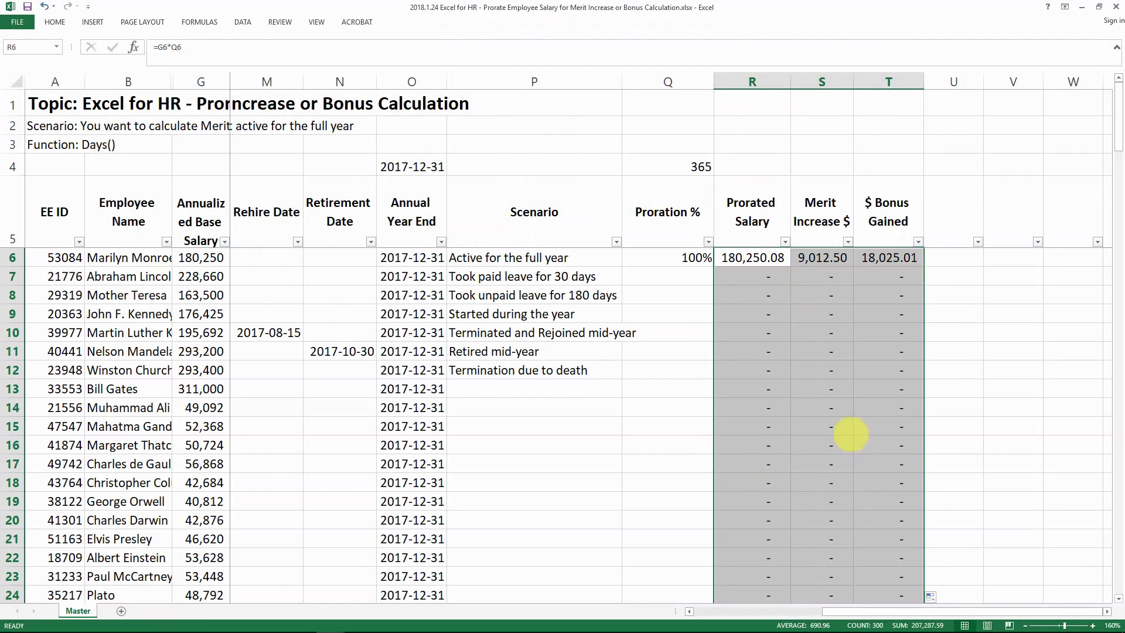
Examine row 7's hire, termination, rehire and retirement date cells and its paid leave scenario against the proration cell.
left_click(708, 256)
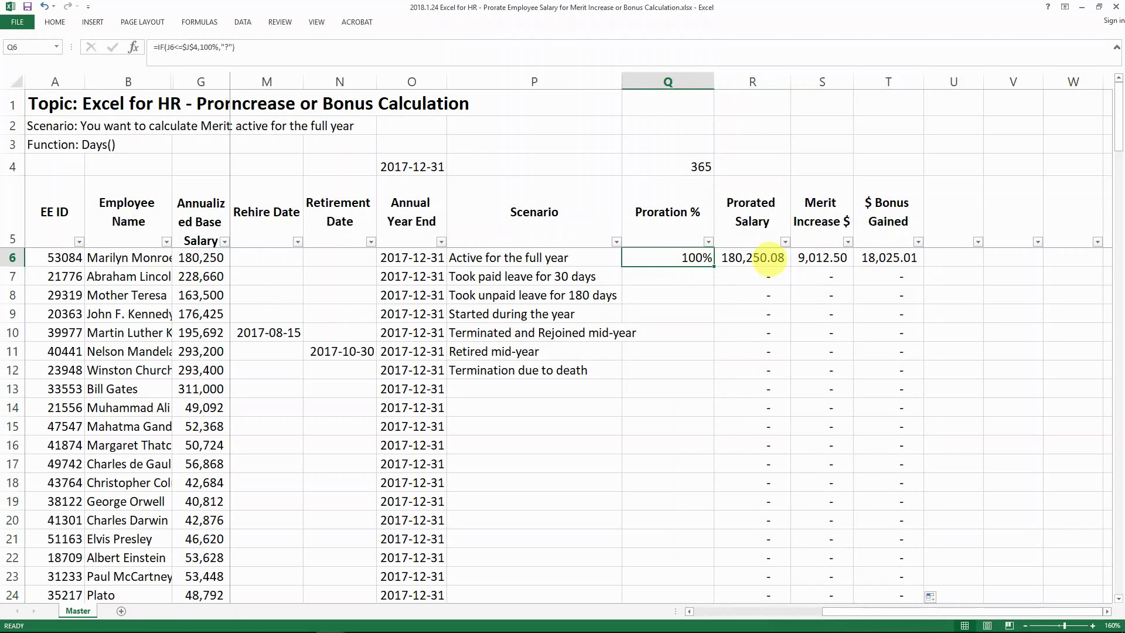
key("Down")
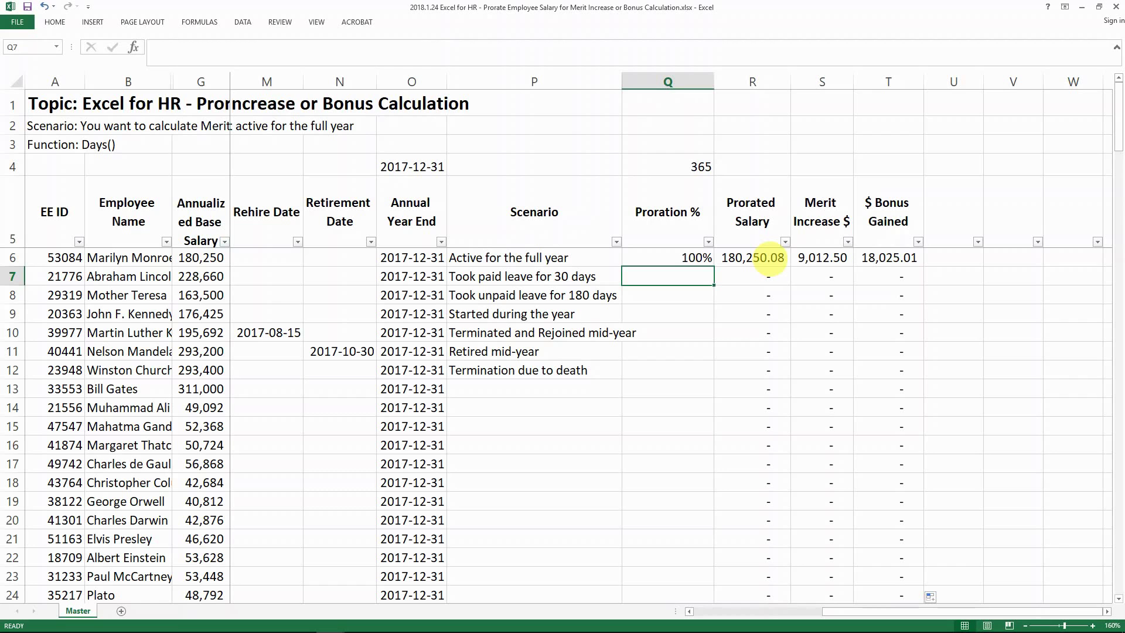
key("Left")
key("Left")
key("Left")
key("Left")
key("Left")
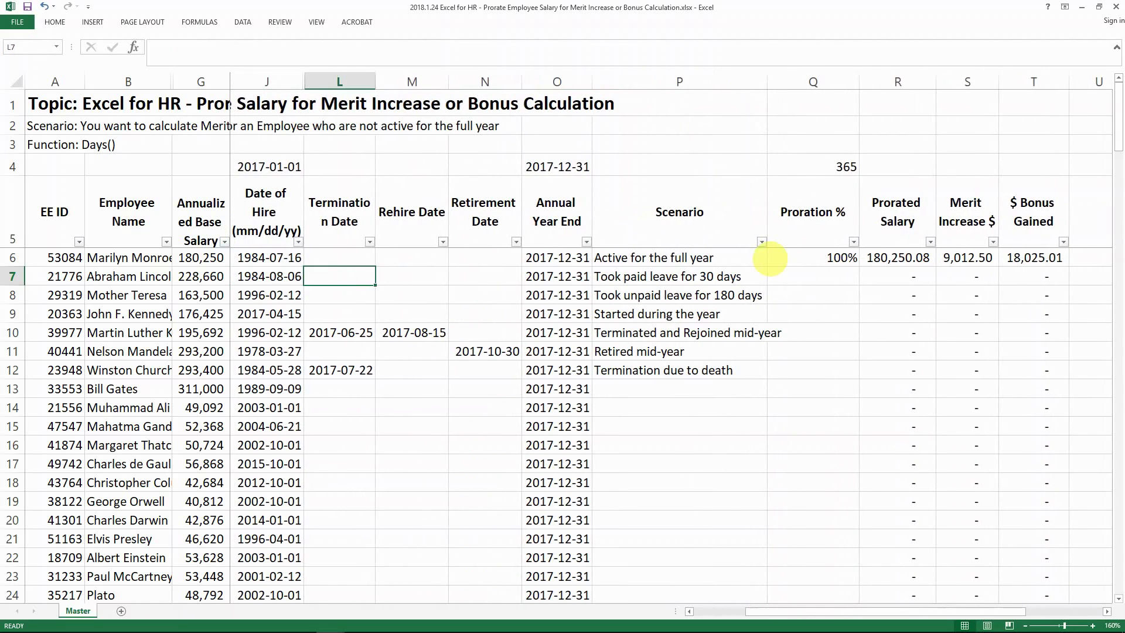
key("Right")
key("Right")
key("Left")
key("Left")
key("Left")
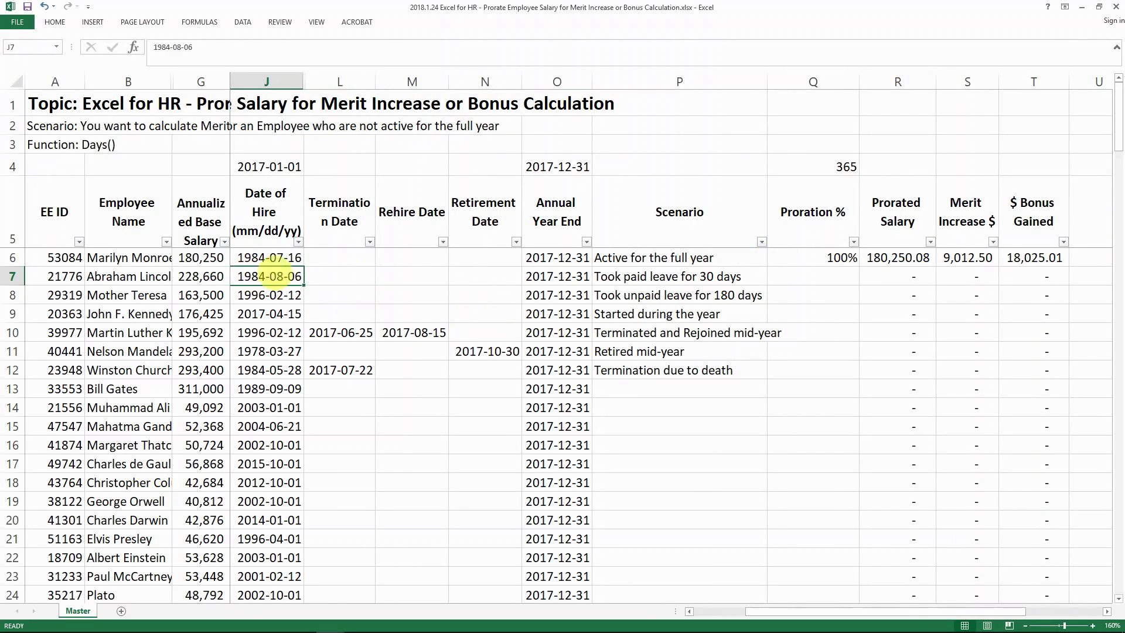
left_click(644, 276)
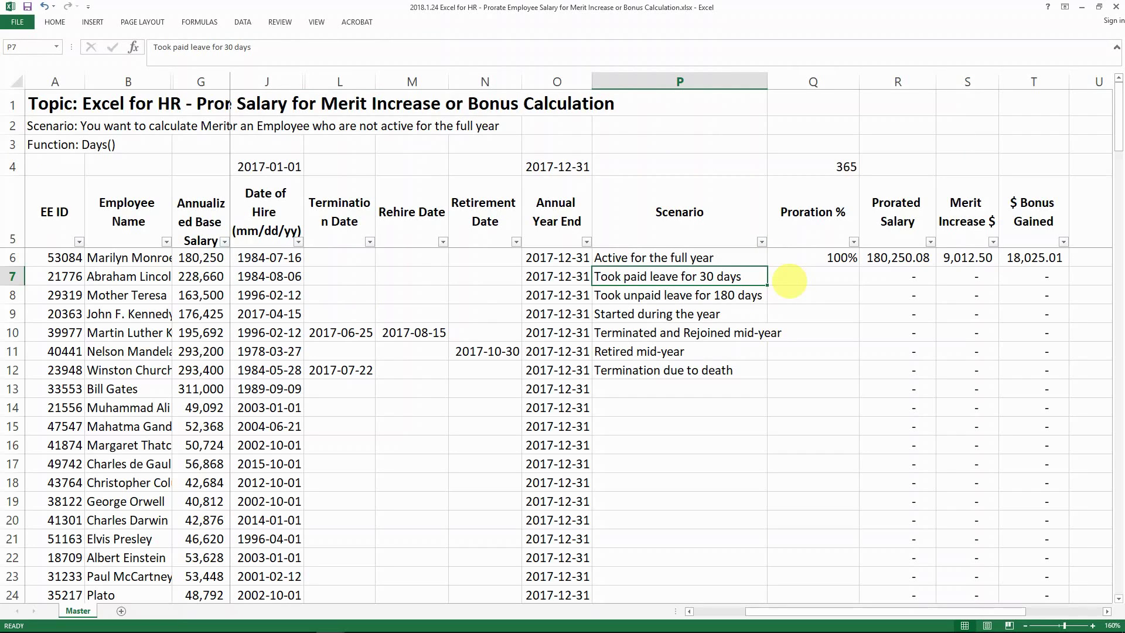
left_click(790, 281)
key("Left")
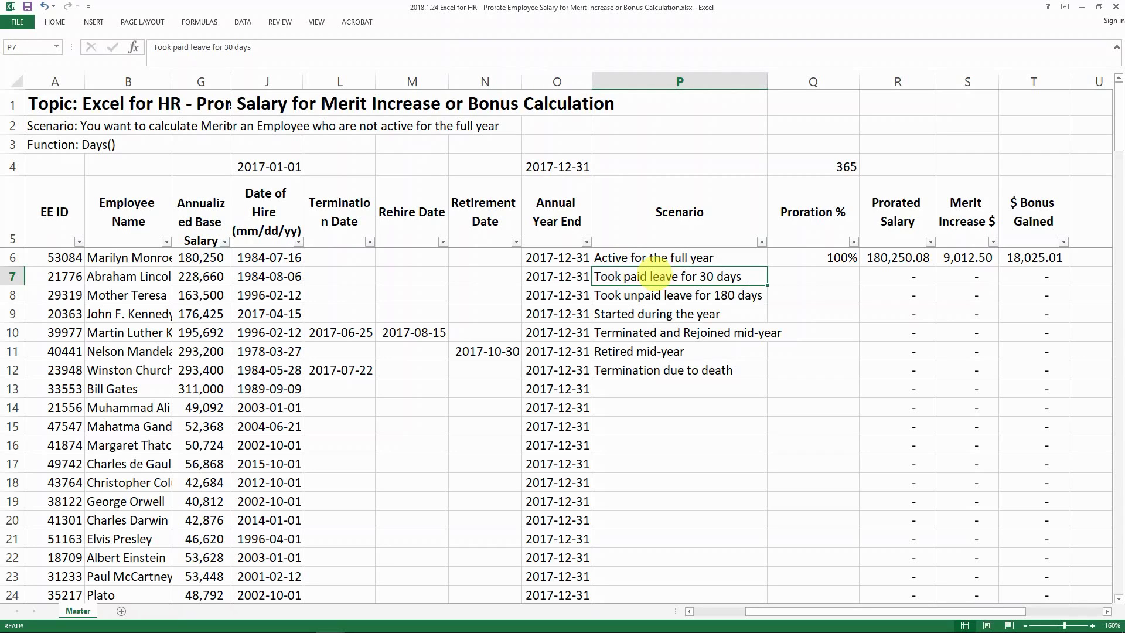
key("Right")
key("Left")
key("Right")
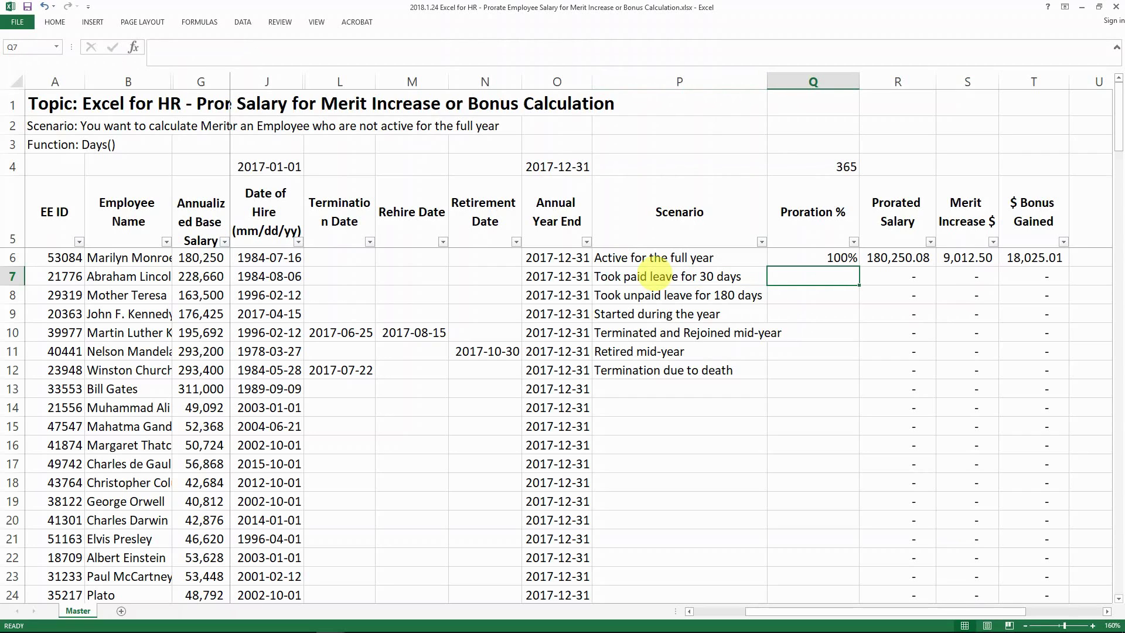
Copy the Q6 proration formula into Q7 for the paid leave case and widen column S slightly.
key("Up")
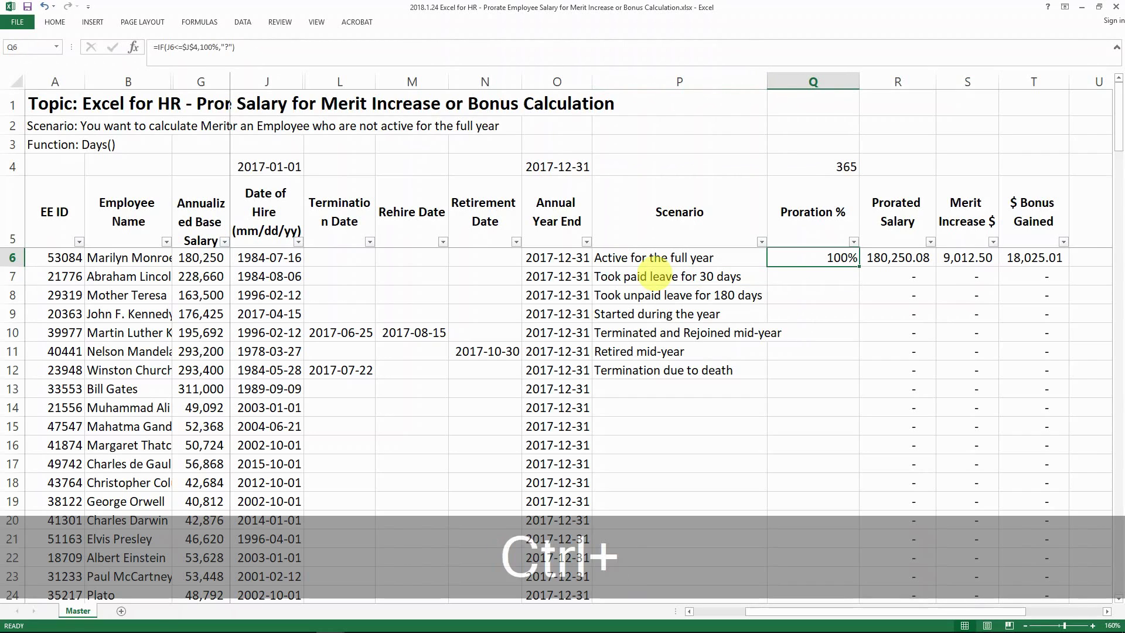
key("ctrl+c")
key("Down")
key("ctrl+v")
key("Escape")
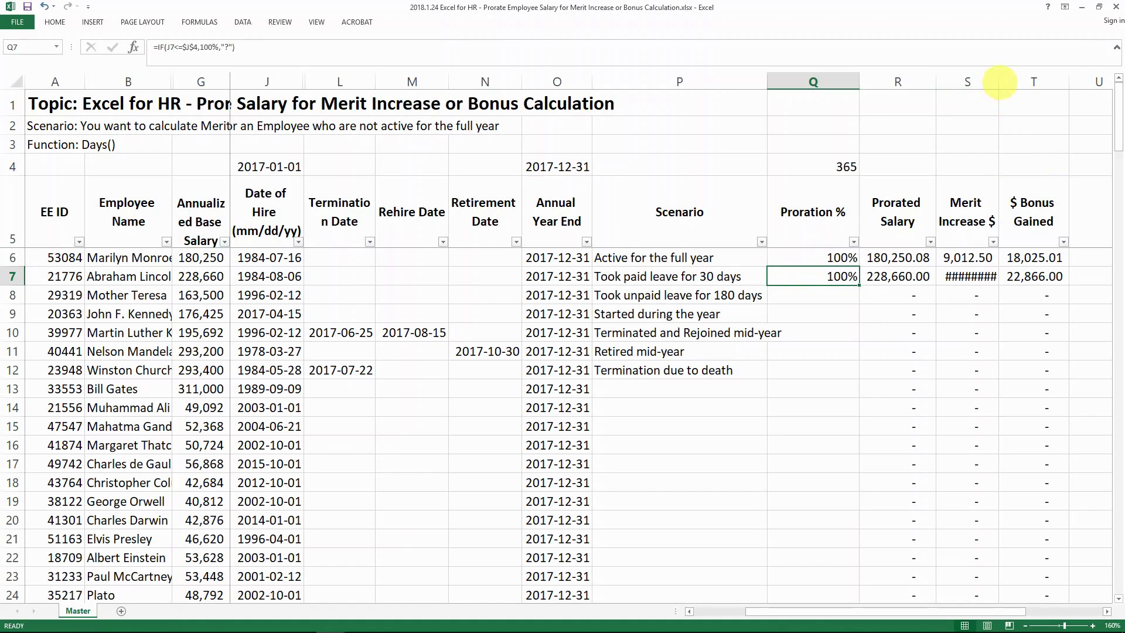
left_click_drag(998, 82, 1005, 79)
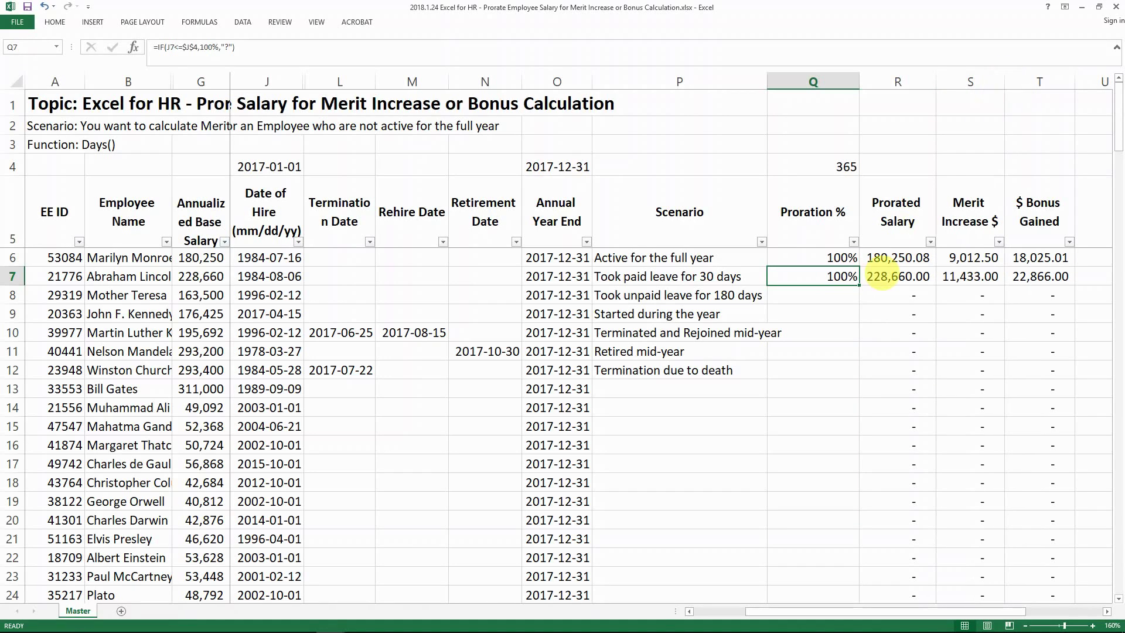
Calculate the proration for 180 days of unpaid leave in Q8 with the formula =(Q4-180)/365.
key("Down")
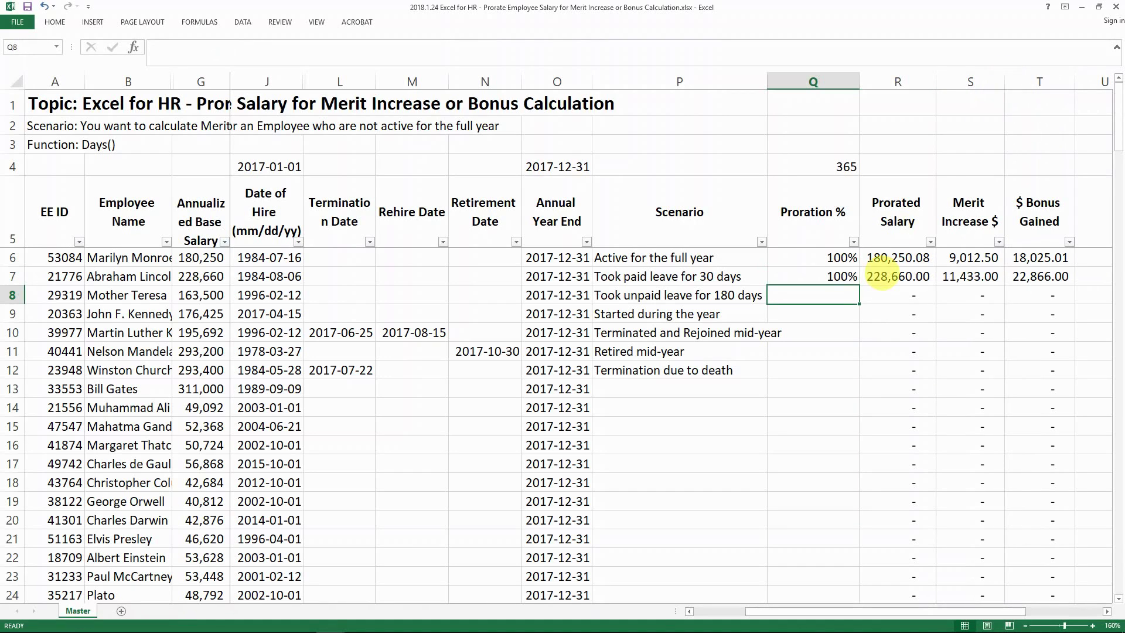
key("Up")
key("Left")
key("Down")
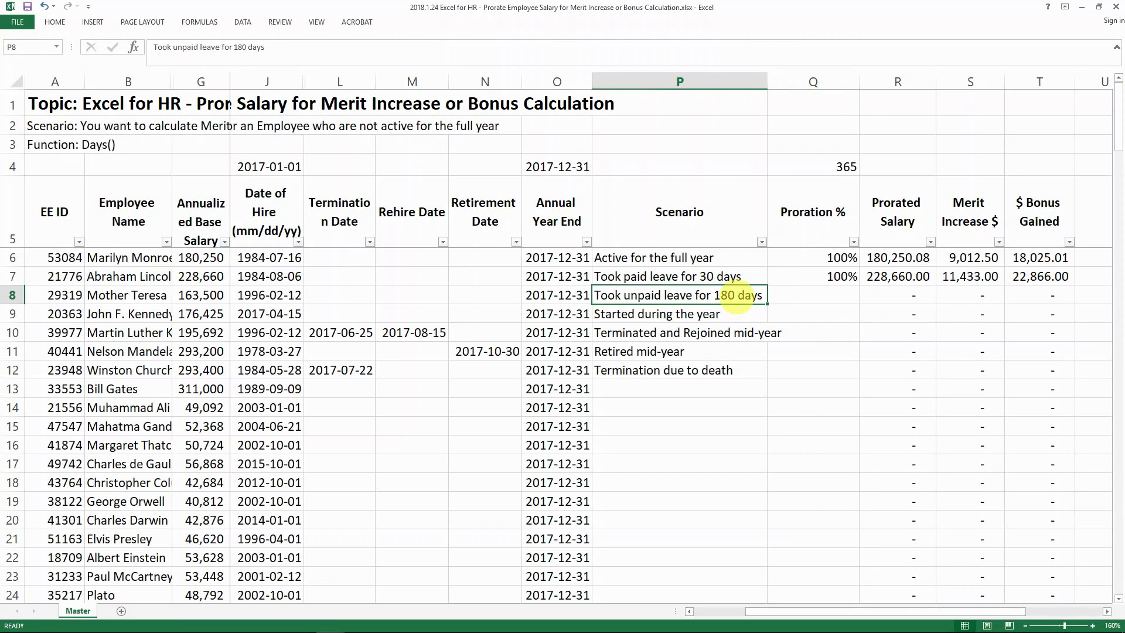
key("Right")
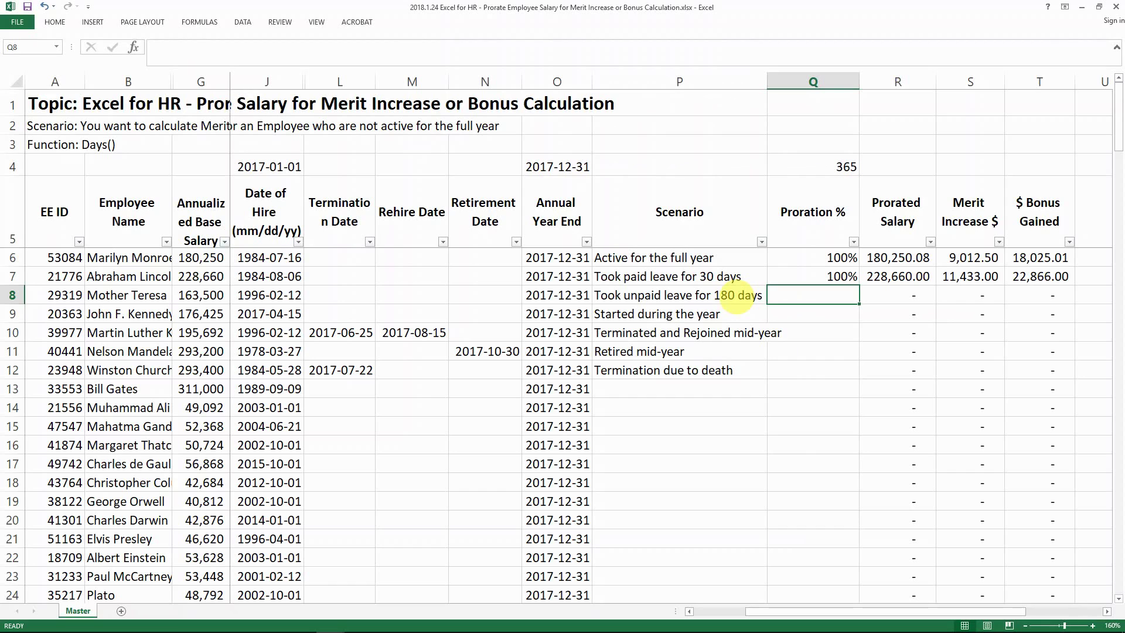
type("=(")
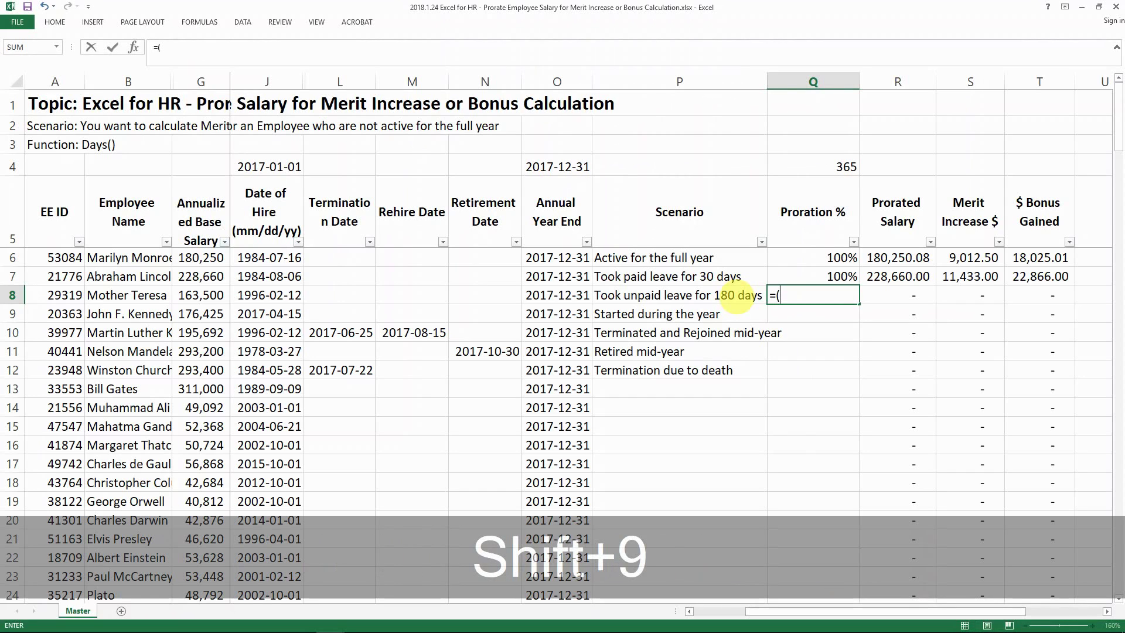
left_click(833, 168)
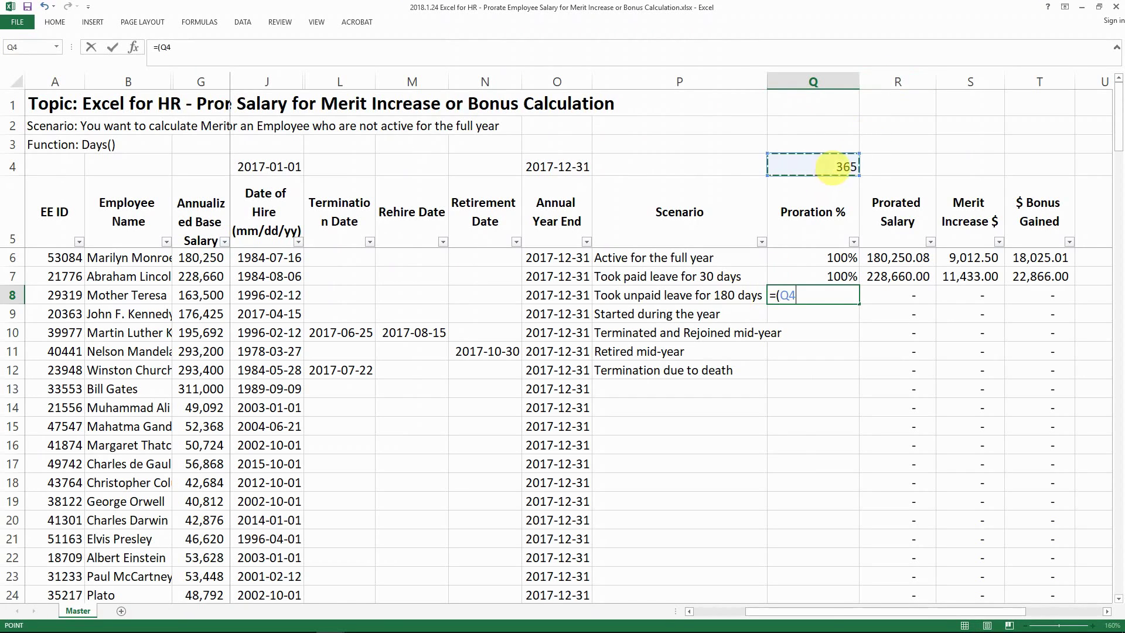
type("-")
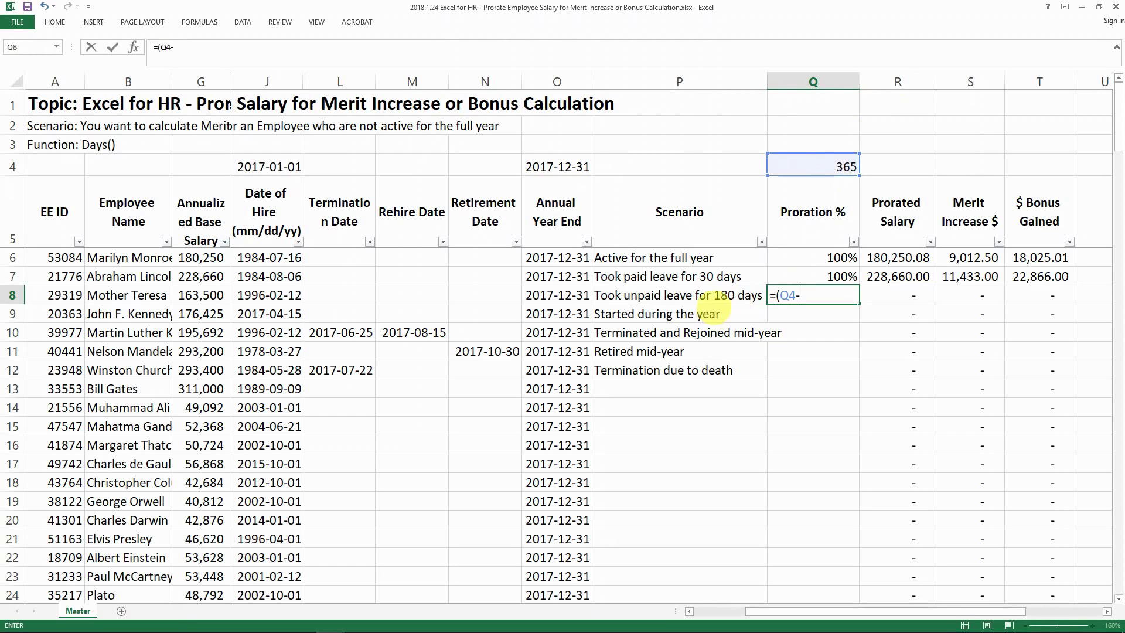
type("180)")
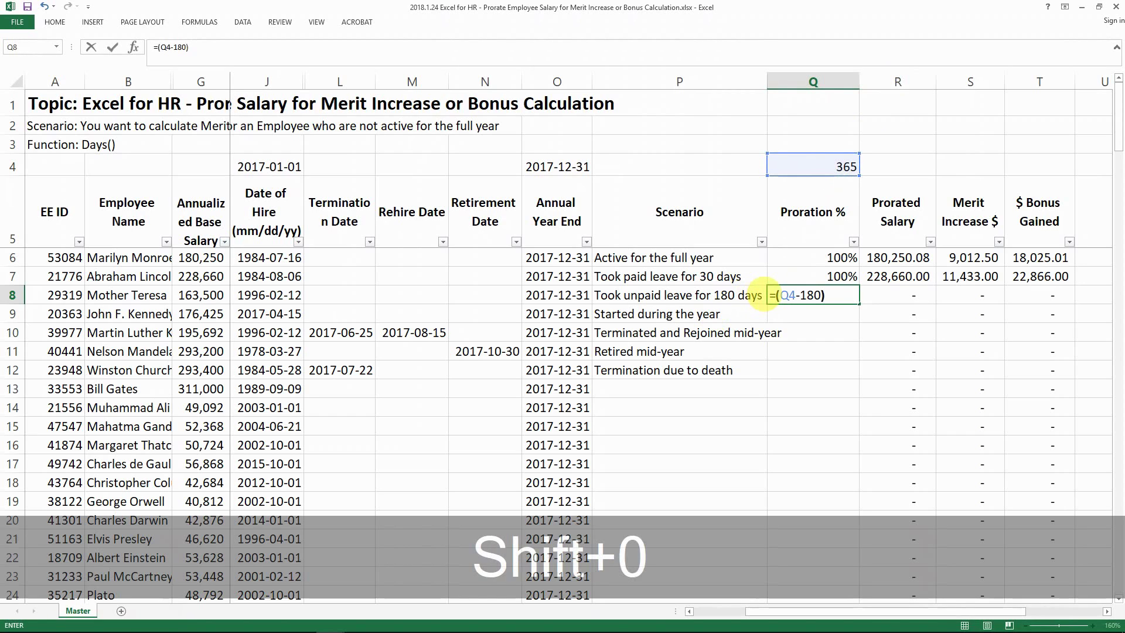
type("/")
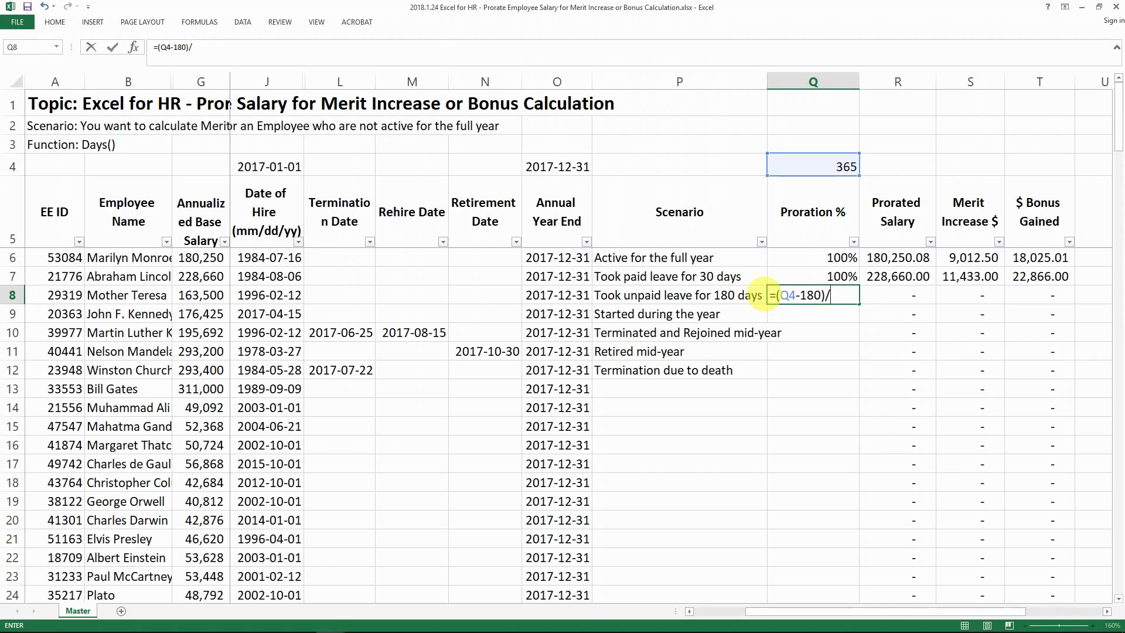
type("365")
key("Return")
Format the Q8 proration as a percentage with one decimal place, then select the prorated salary in R8.
left_click(773, 296)
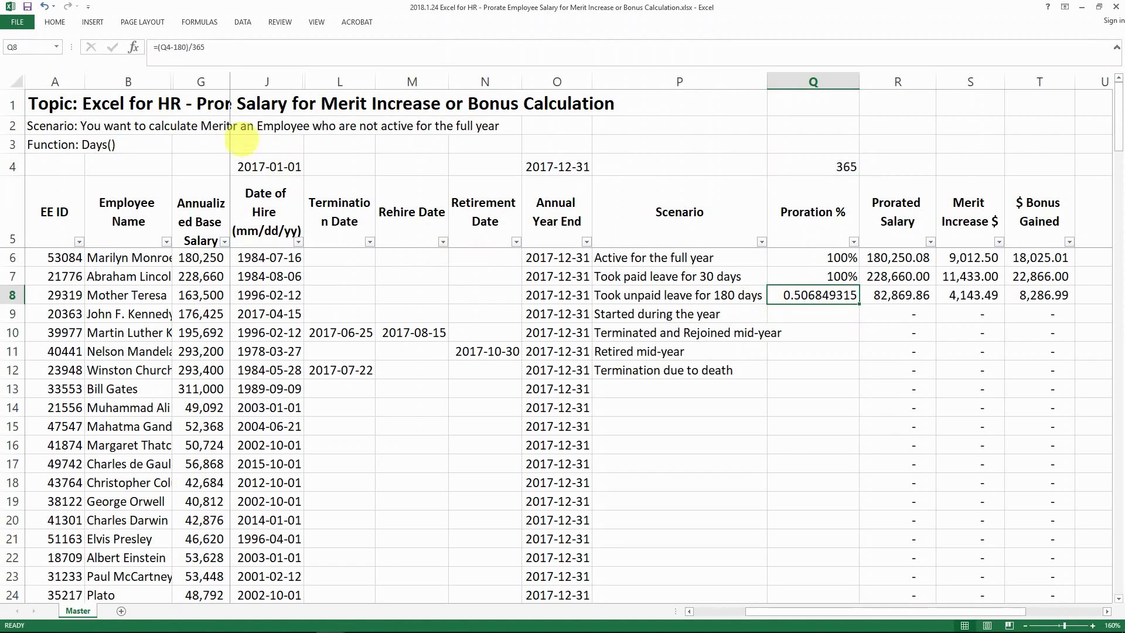
left_click(54, 21)
left_click(397, 61)
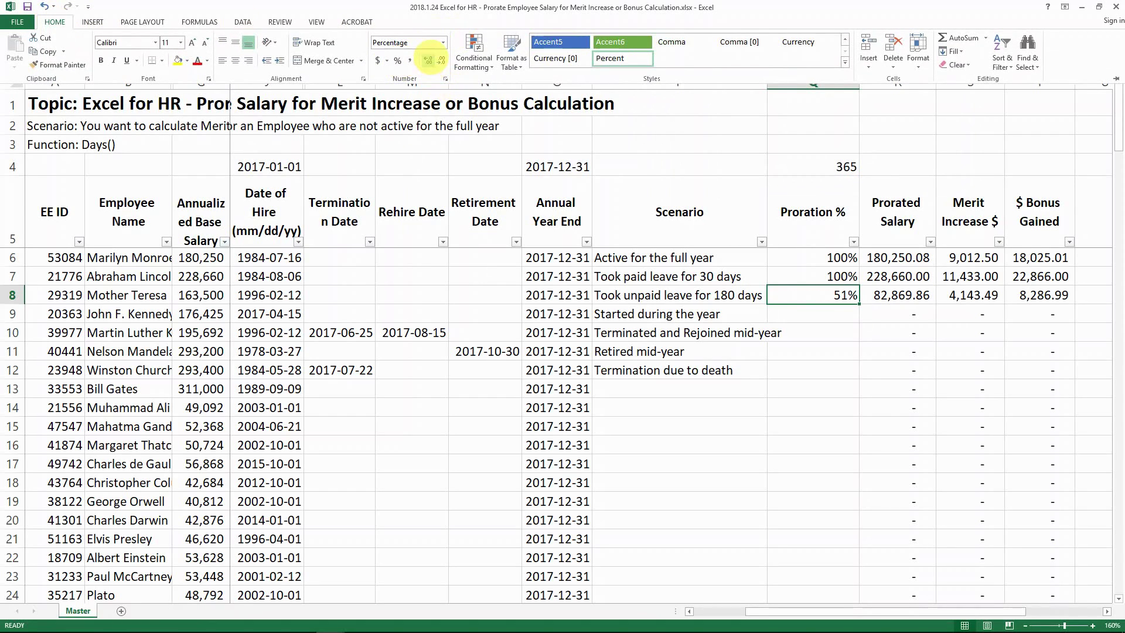
left_click(429, 60)
left_click(913, 302)
left_click(906, 298)
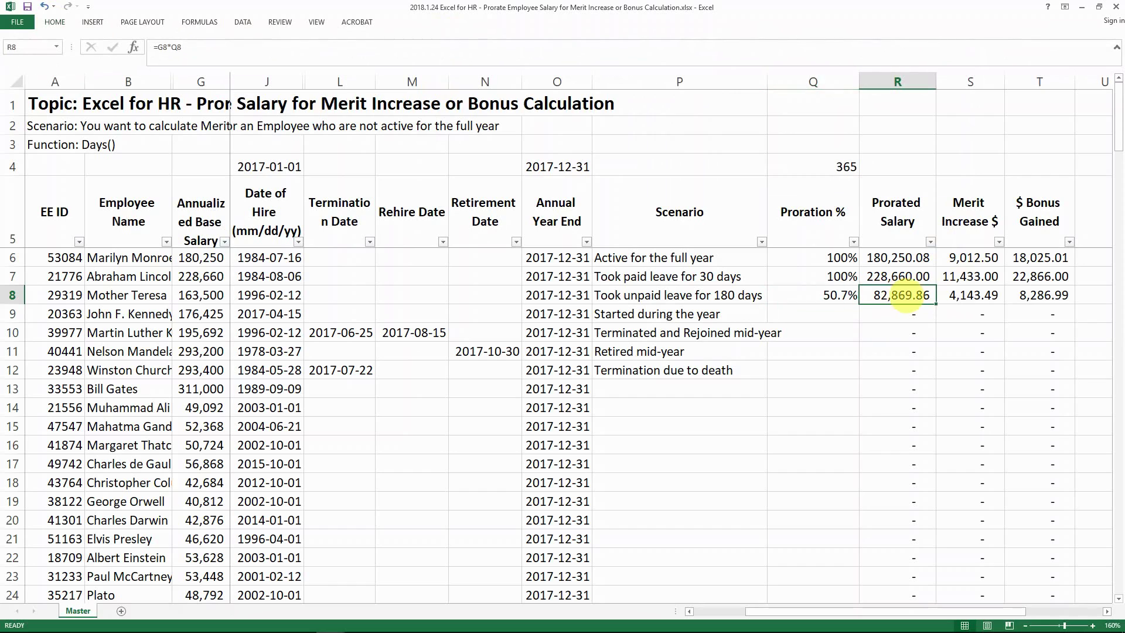
Review the formula behind the prorated salary in R8, and select the empty proration cell Q9.
double_click(899, 296)
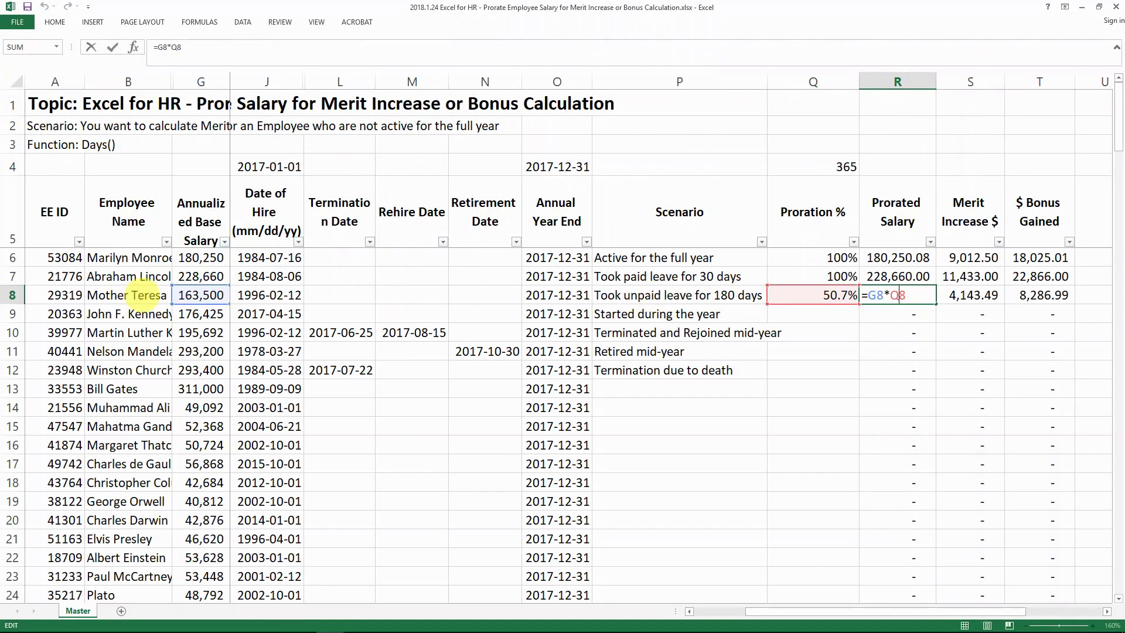
key("ctrl+Return")
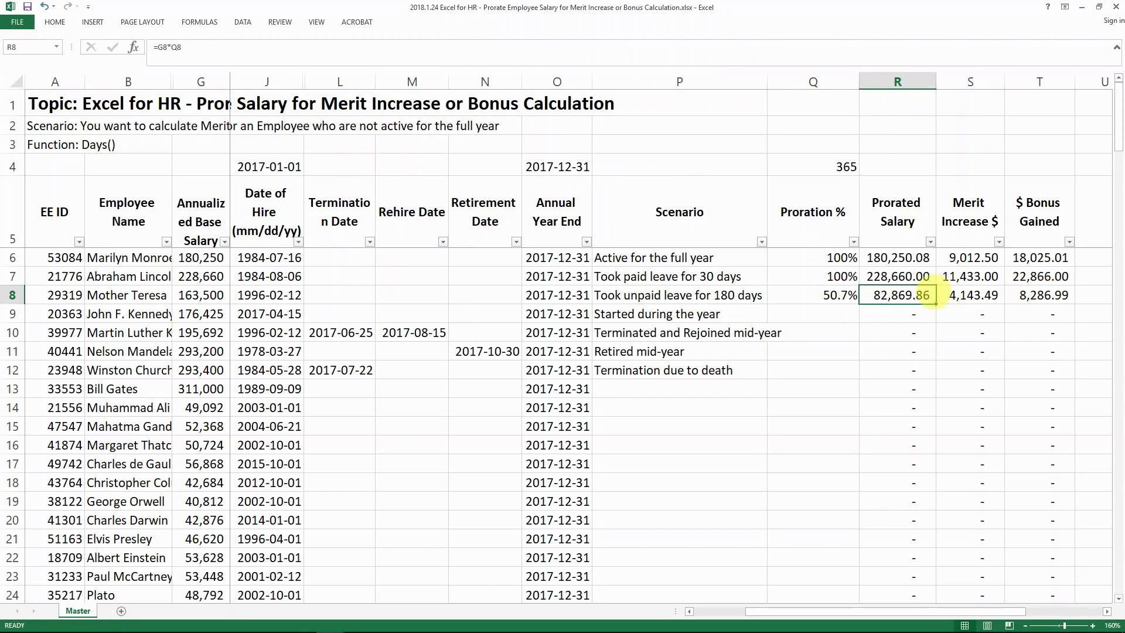
left_click(823, 314)
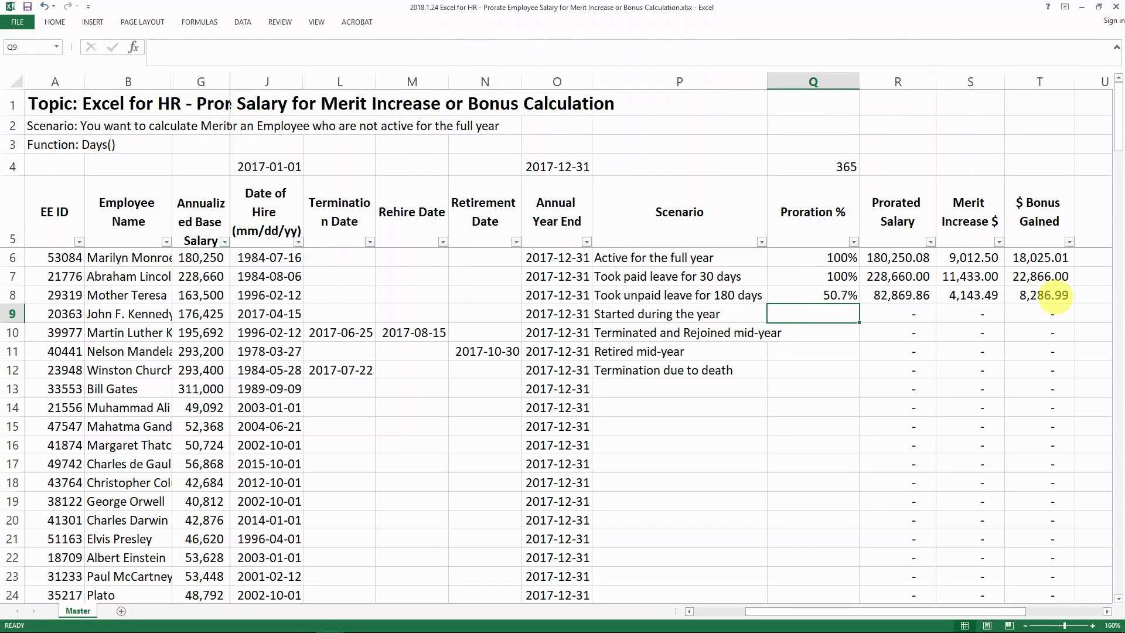
Examine row 9's mid-year start scenario, hire date, termination, rehire and retirement cells, and annual year end against the proration cell.
key("Up")
key("Left")
key("Down")
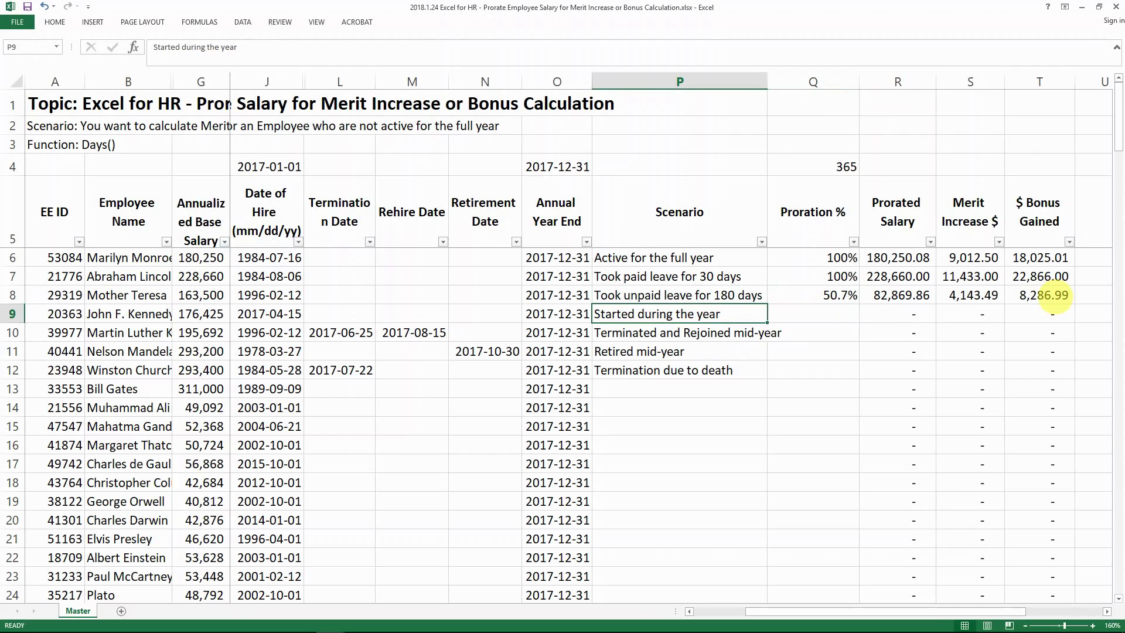
key("Left")
key("Left")
key("Left")
key("Left")
key("Left")
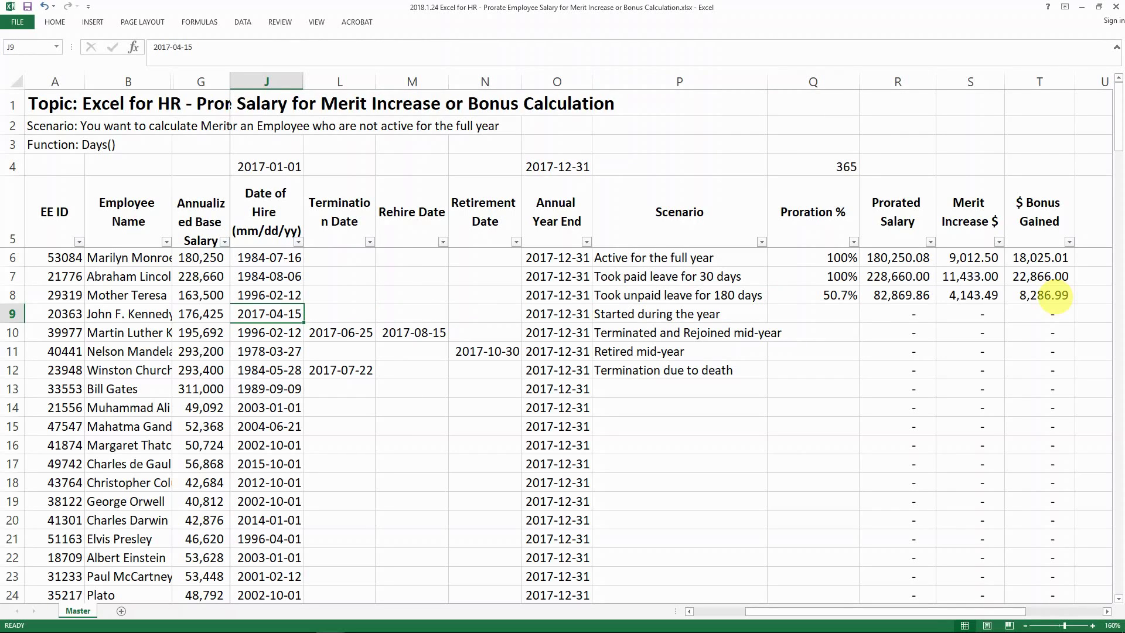
key("Right")
key("Right")
key("Right")
key("Right")
key("Right")
key("Left")
key("Left")
key("Left")
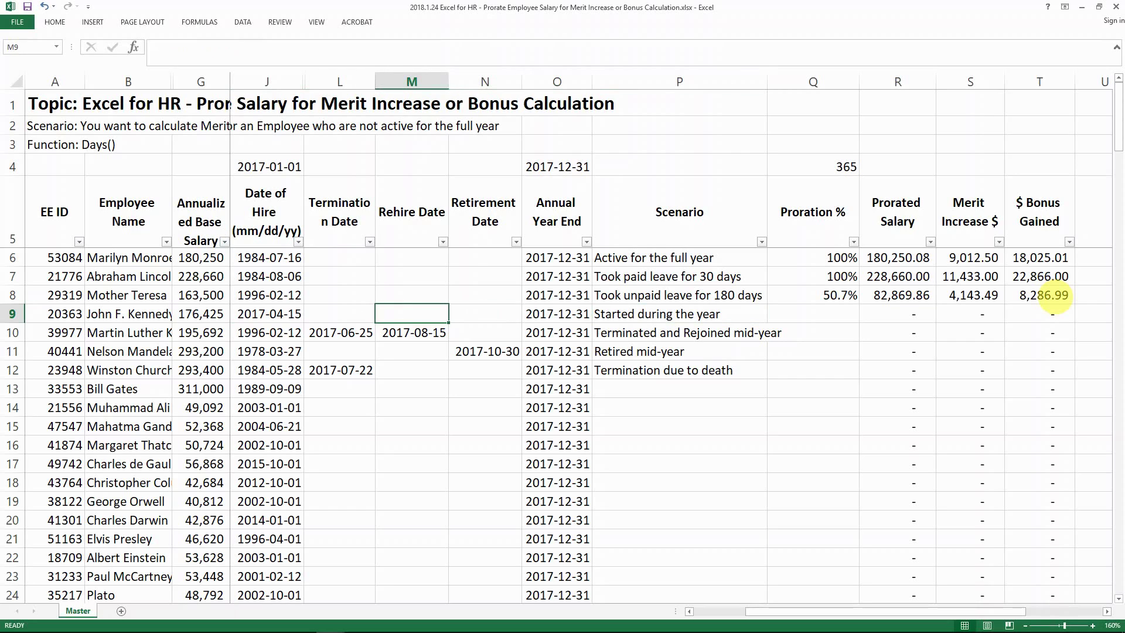
key("Left")
key("Left")
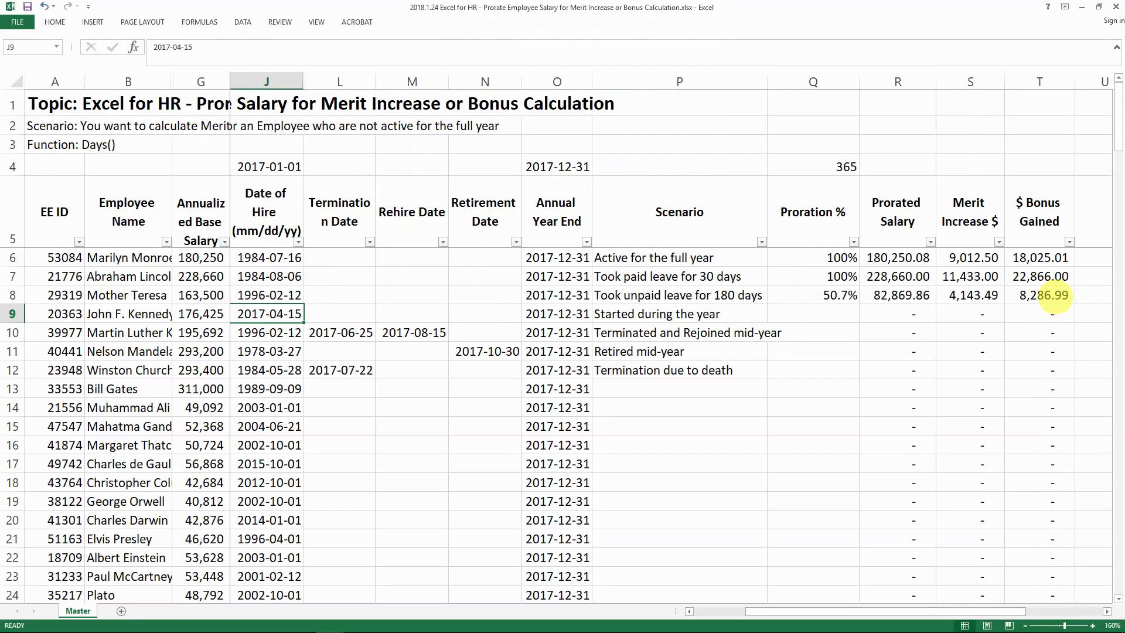
key("Right")
key("Right")
key("Right")
key("Right")
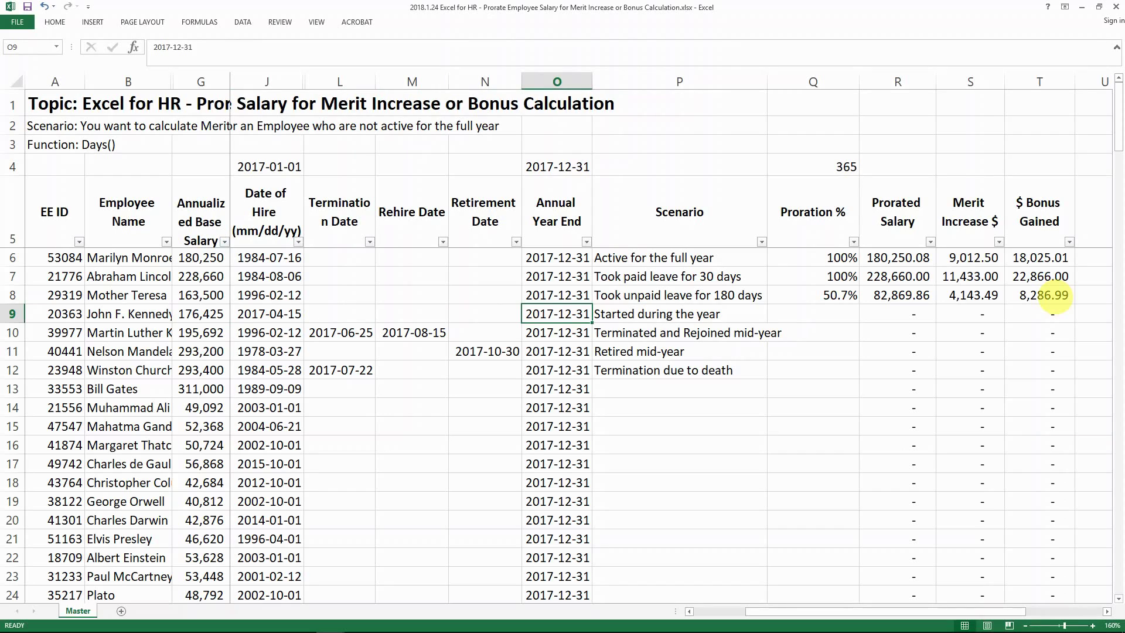
key("Right")
key("Right")
key("Right")
key("Left")
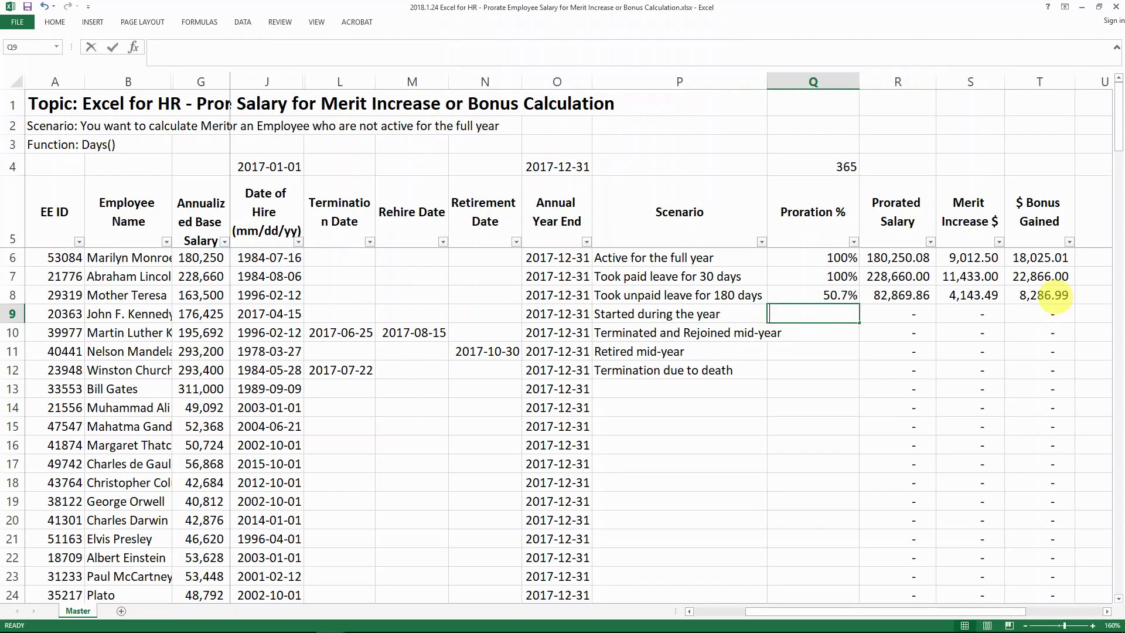
Count the days from the hire date to the annual year end in Q9 with the formula =DAYS(O9,J9).
type("=dy")
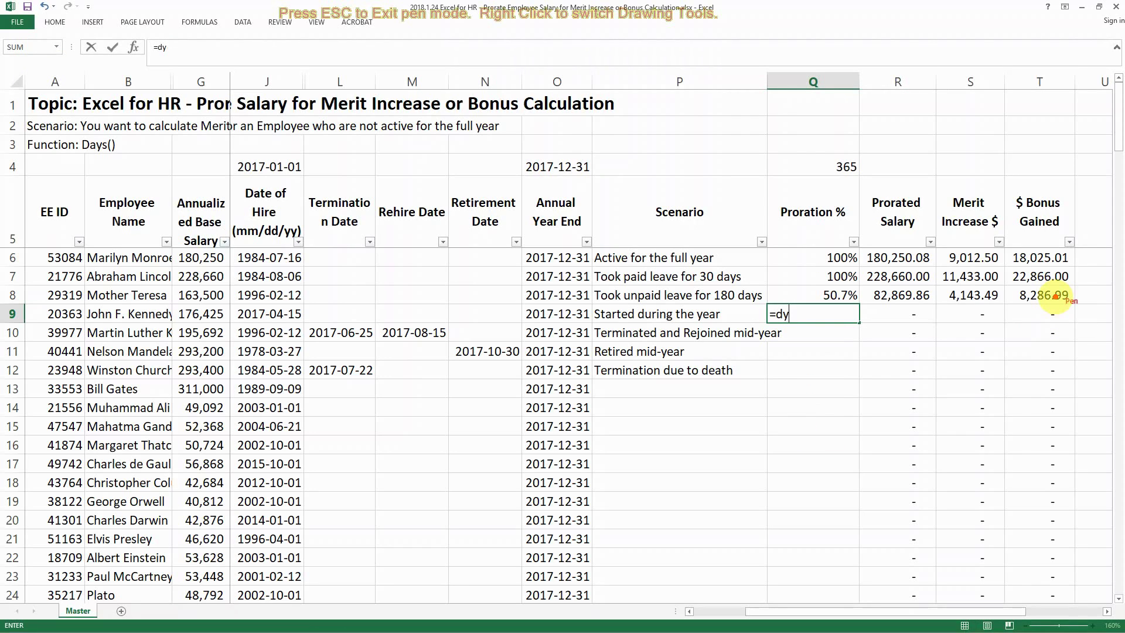
key("BackSpace")
type("ays")
key("Tab")
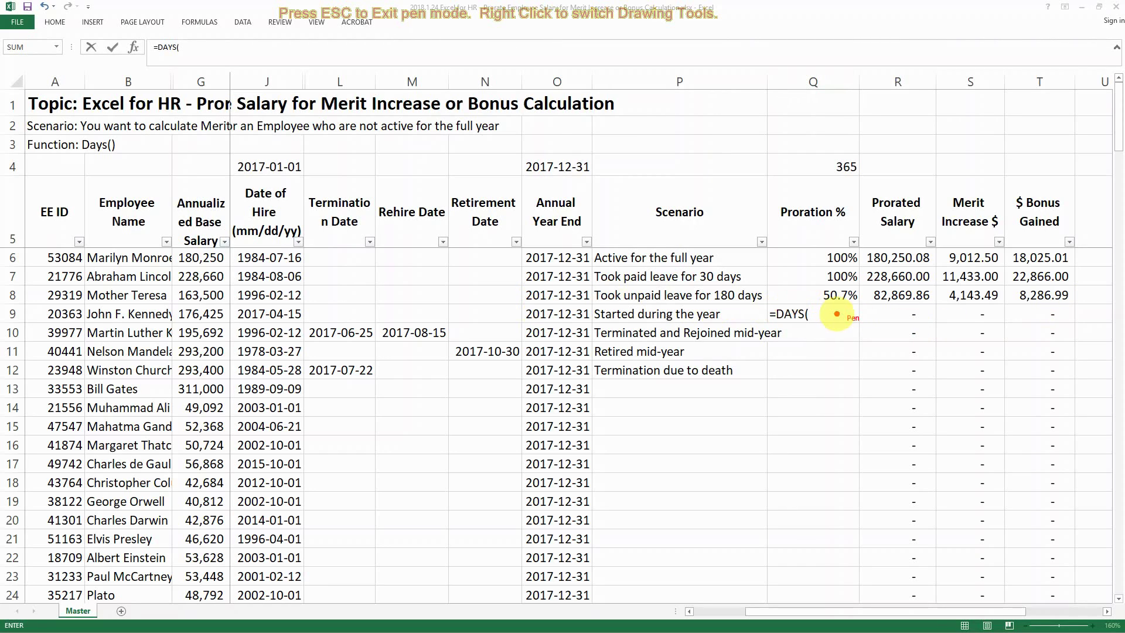
key("Escape")
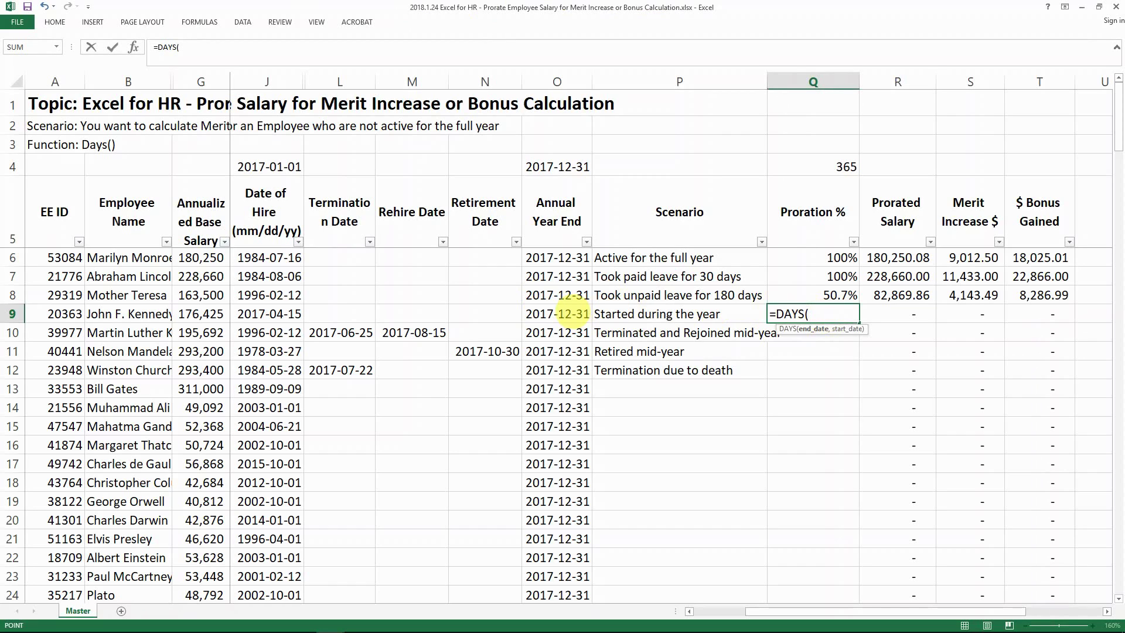
left_click(574, 313)
type(",")
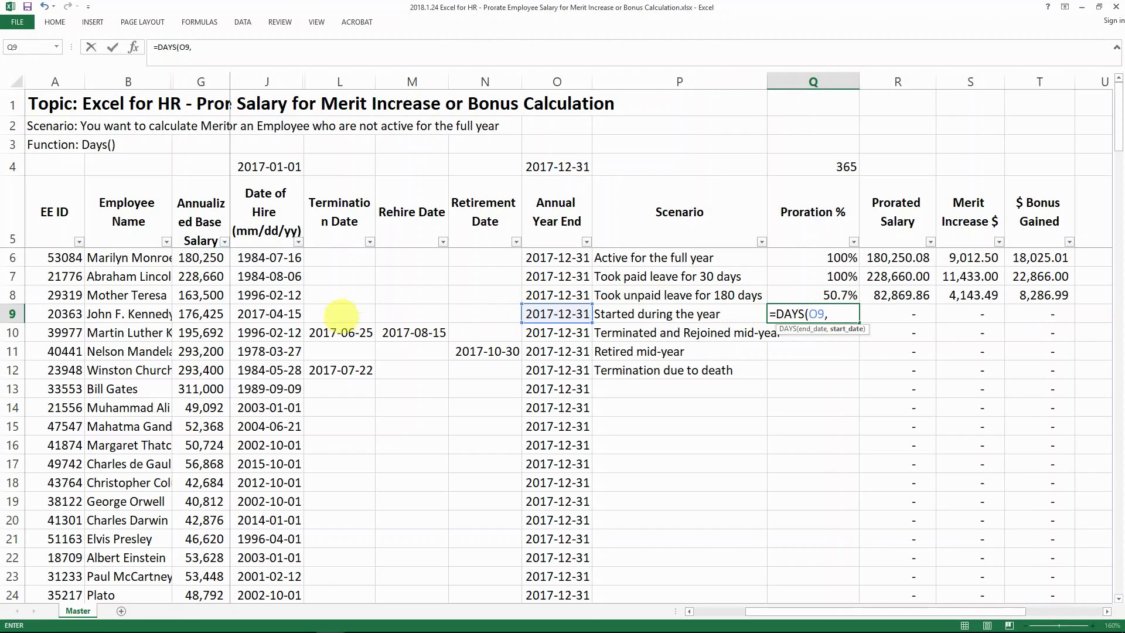
left_click(270, 314)
type(")")
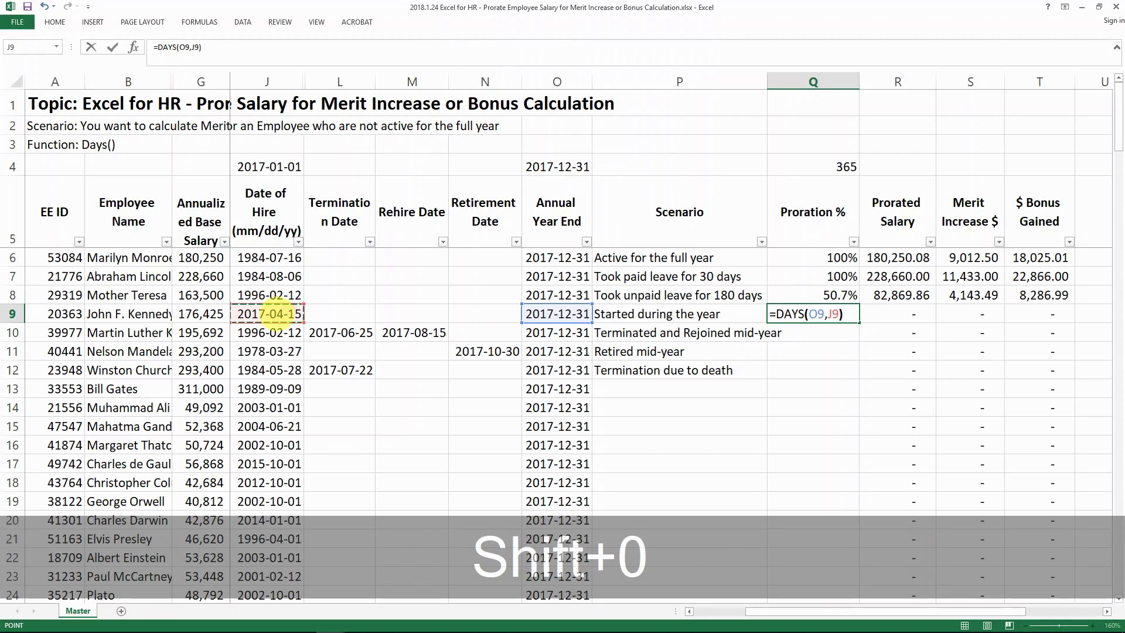
key("Return")
key("Up")
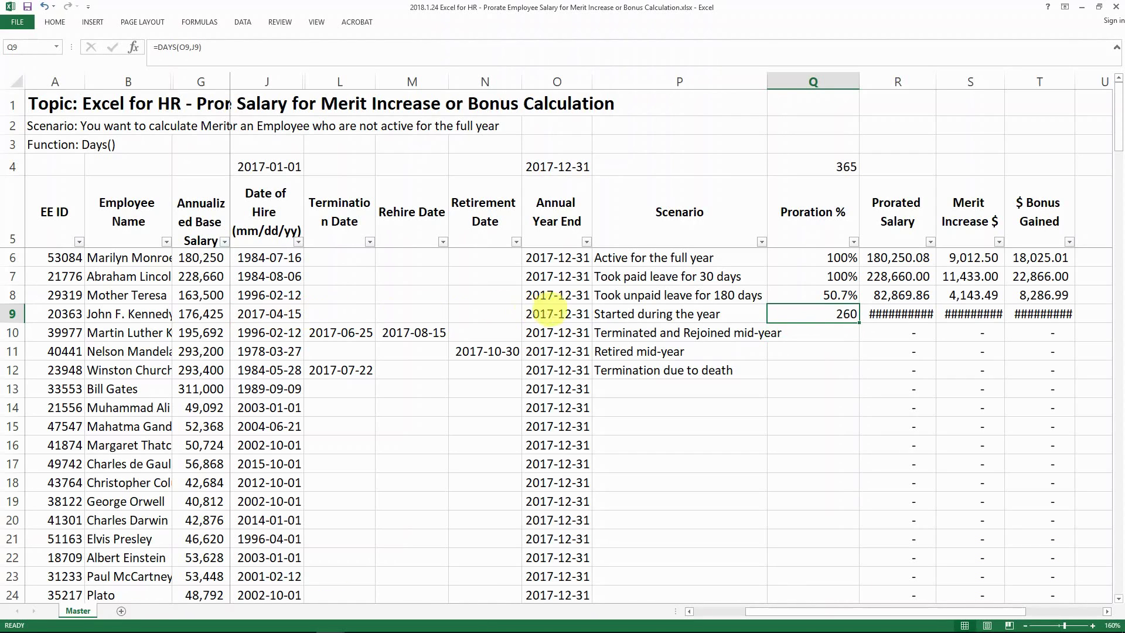
Extend the Q9 formula to =DAYS(O9,J9)/Q4 and format the result as a percentage.
left_click(275, 52)
type("/")
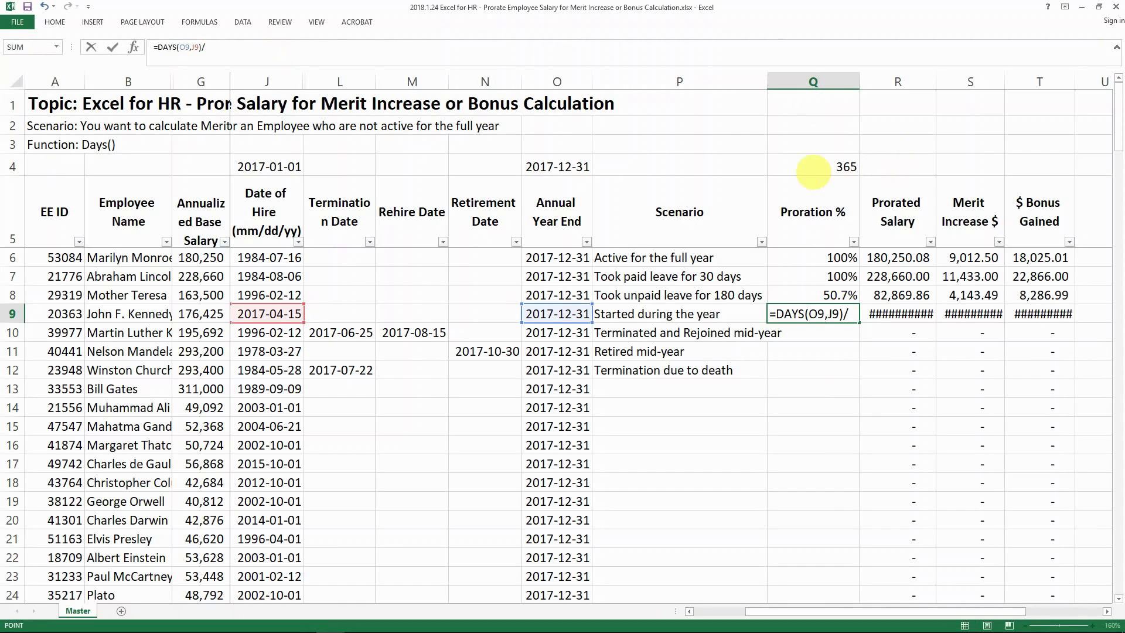
left_click(813, 169)
key("Return")
key("Up")
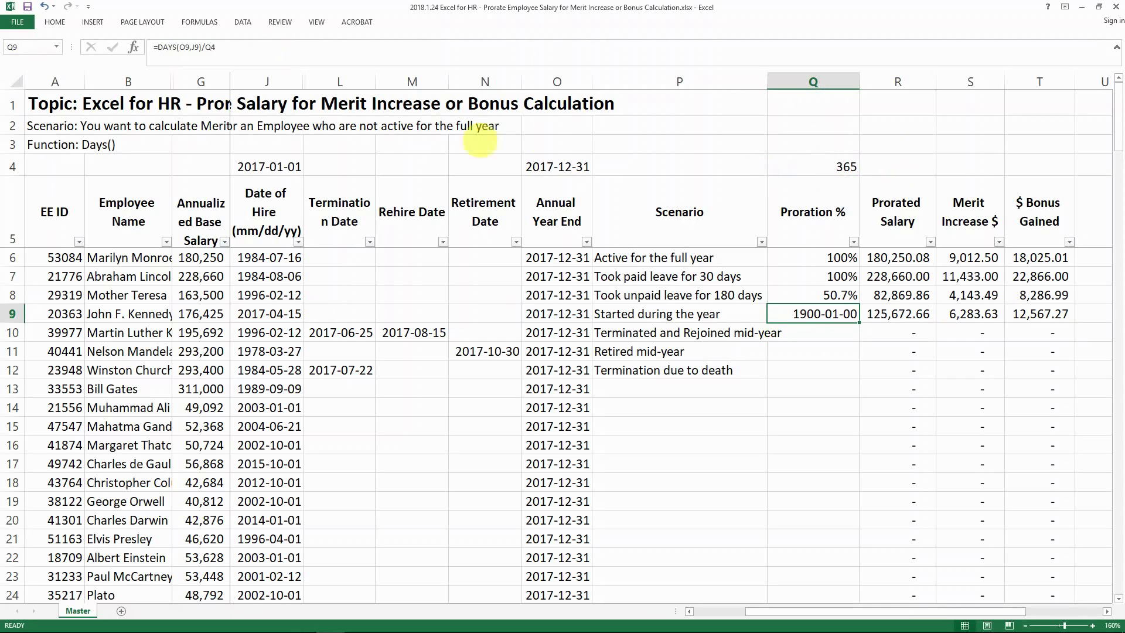
left_click(55, 22)
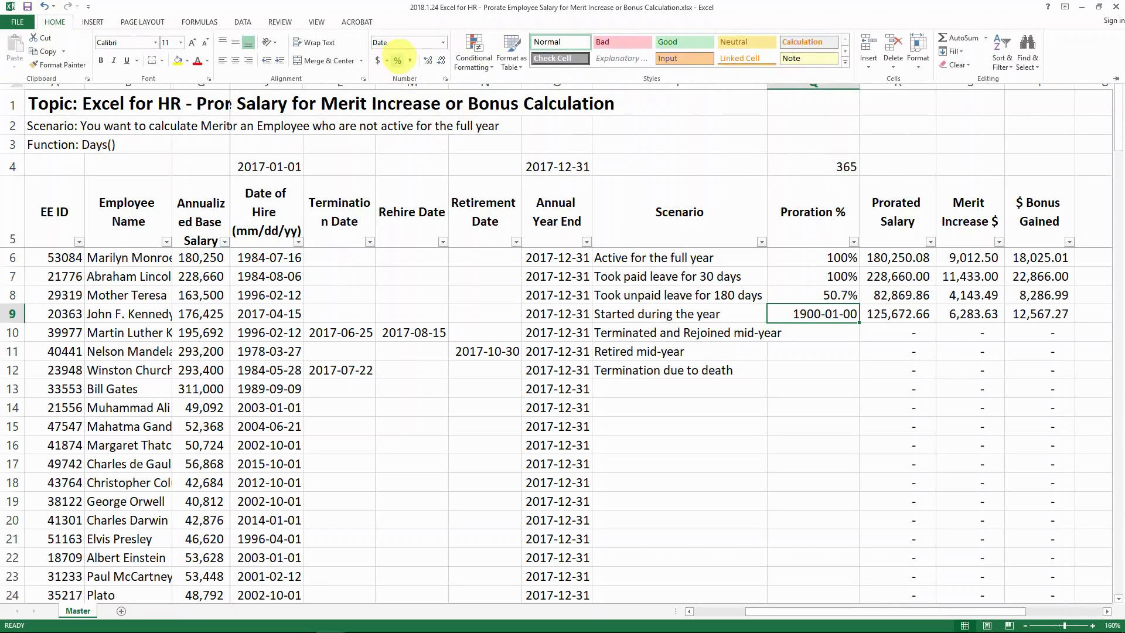
left_click(398, 60)
key("ctrl+shift+Down")
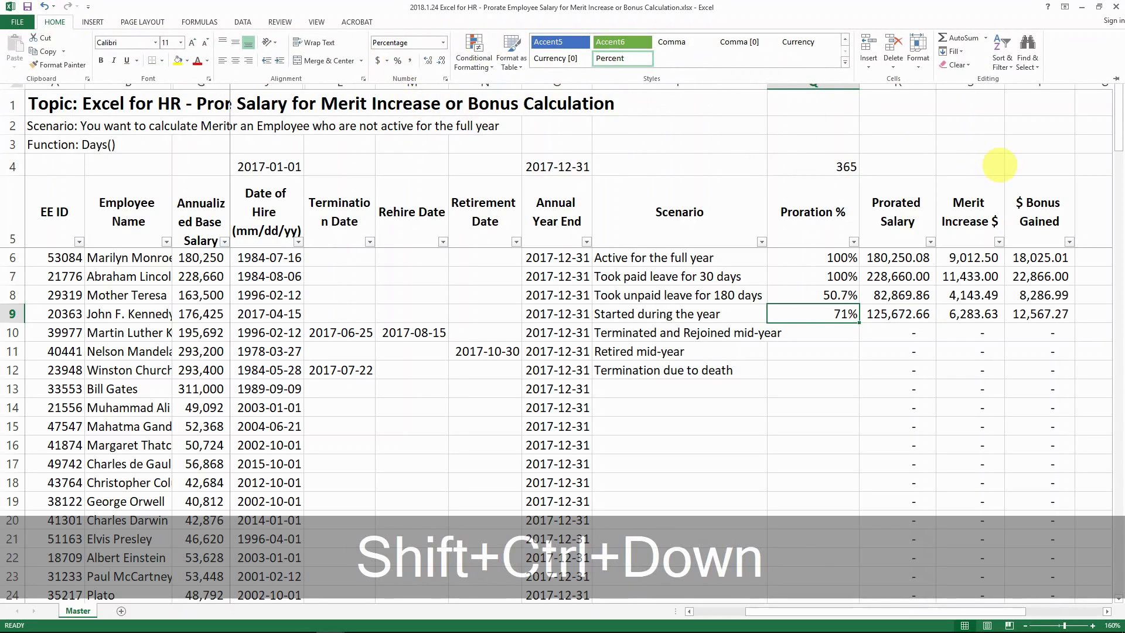
key("shift+Down")
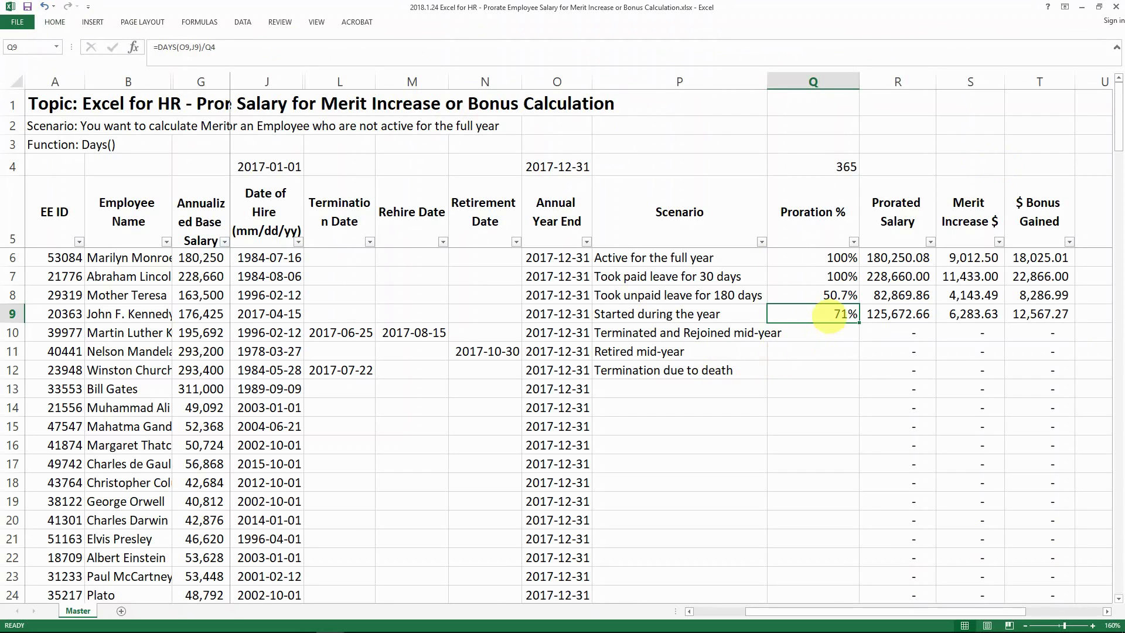
key("ctrl+shift+Down")
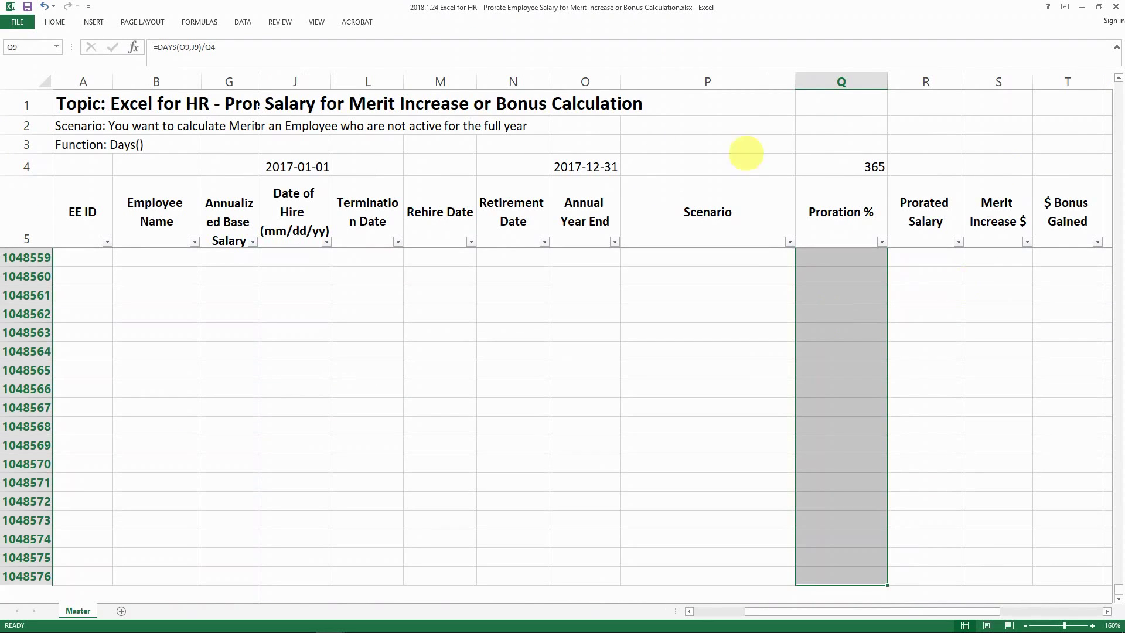
left_click(55, 22)
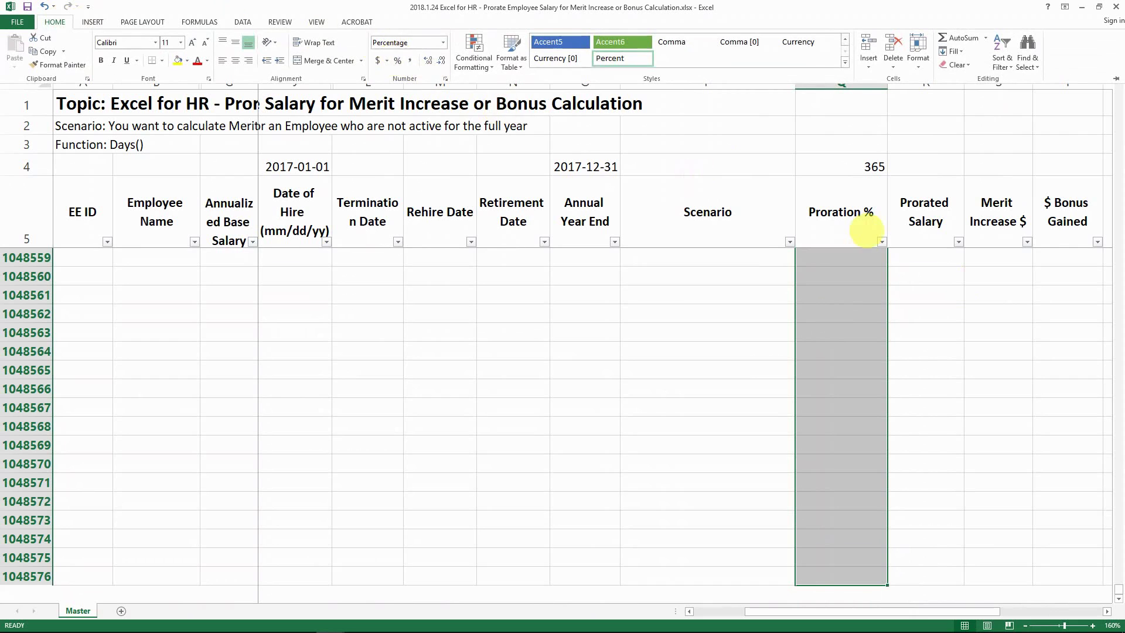
left_click(866, 231)
key("Down")
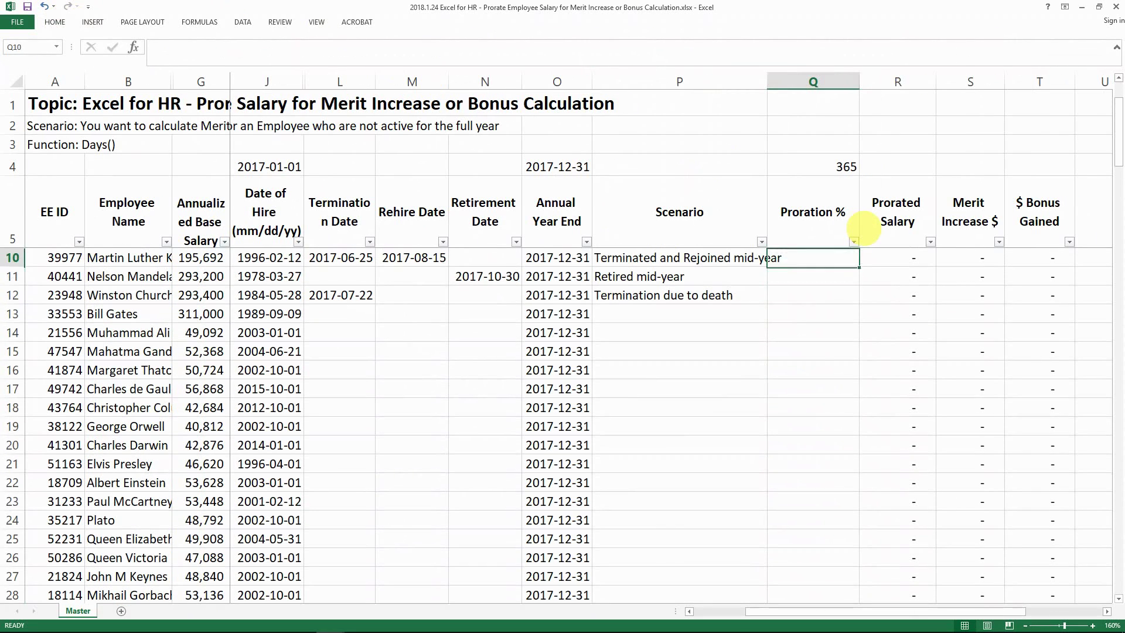
scroll(865, 229, "up", 1)
key("Up")
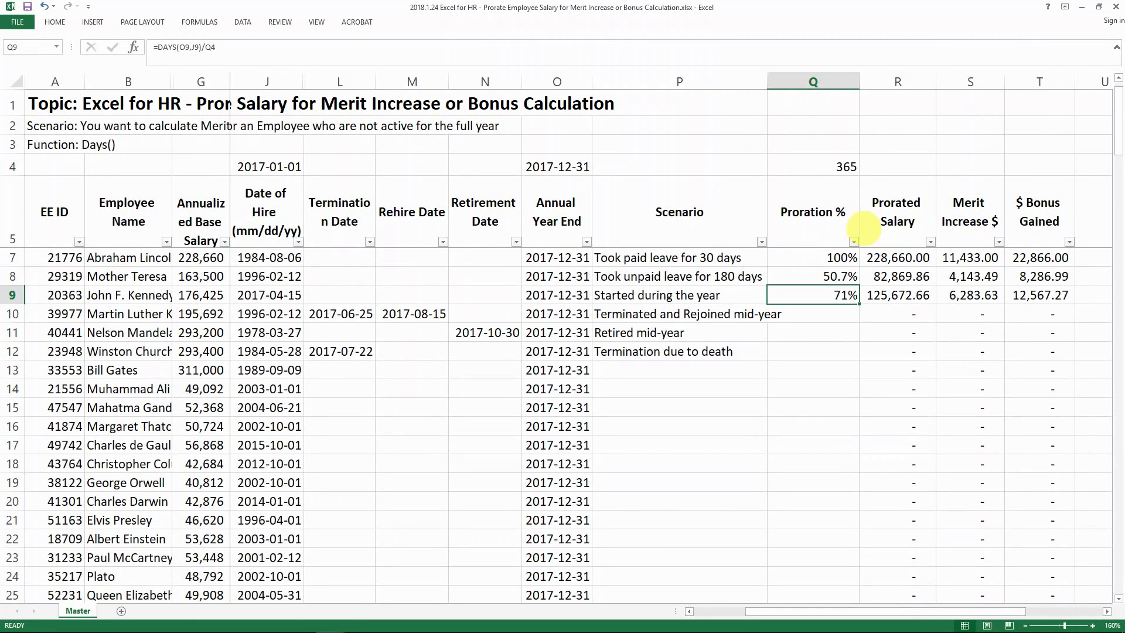
Examine the prorated salary and merit increase calculated in row 9 for the mid-year start.
key("Right")
key("Right")
key("Left")
key("Left")
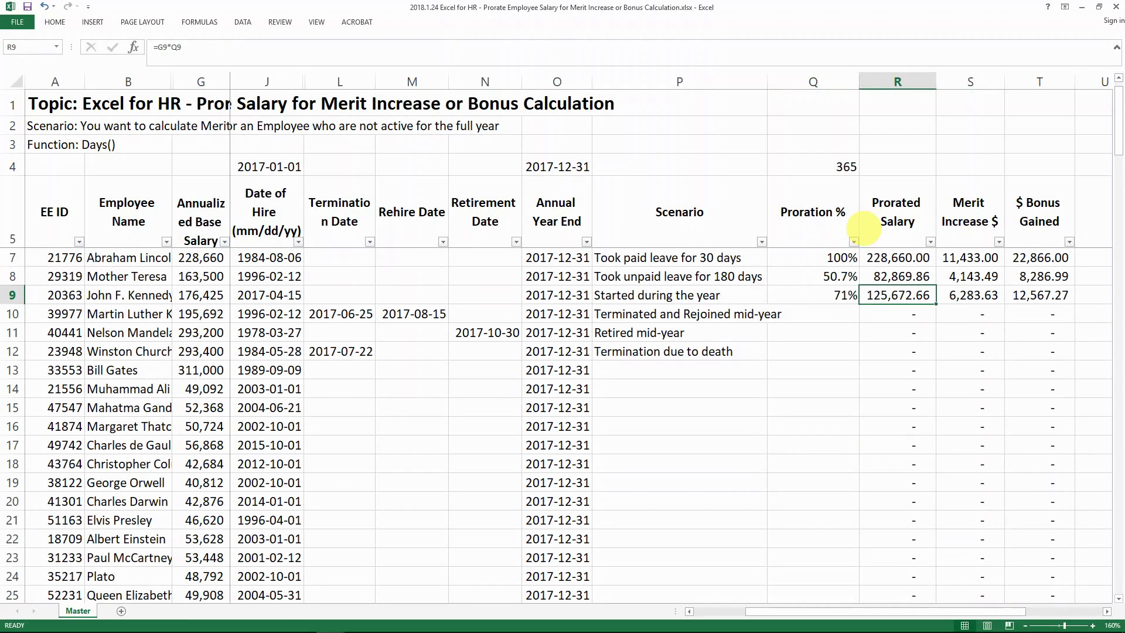
scroll(868, 252, "up", 1)
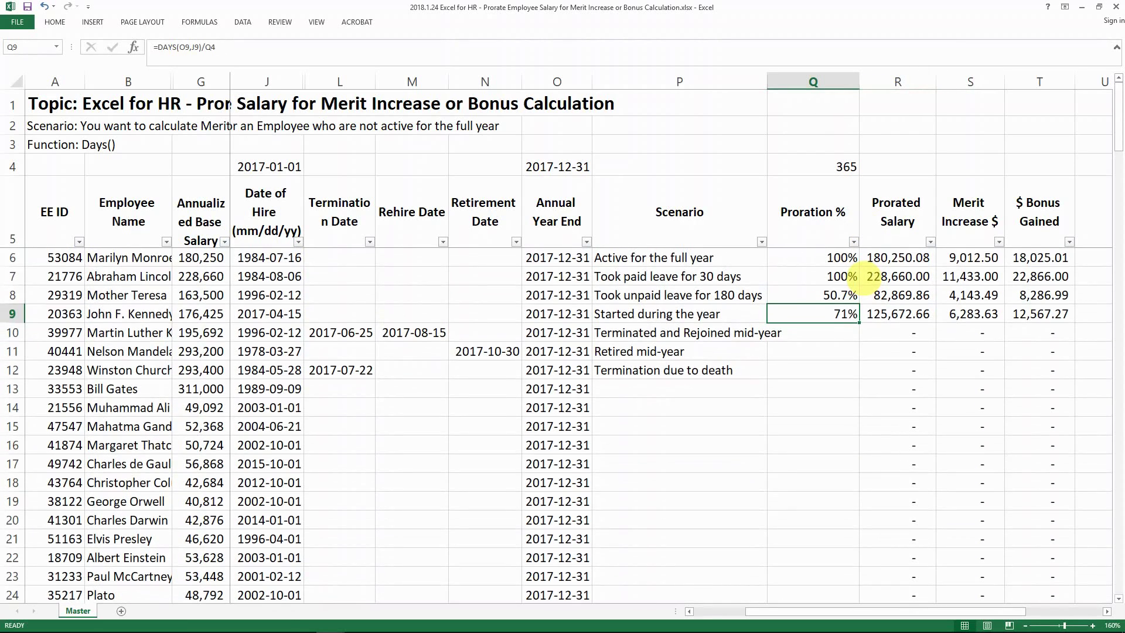
Examine row 10's terminated and rejoined mid-year scenario, its year end, rehire, termination and hire dates.
key("Down")
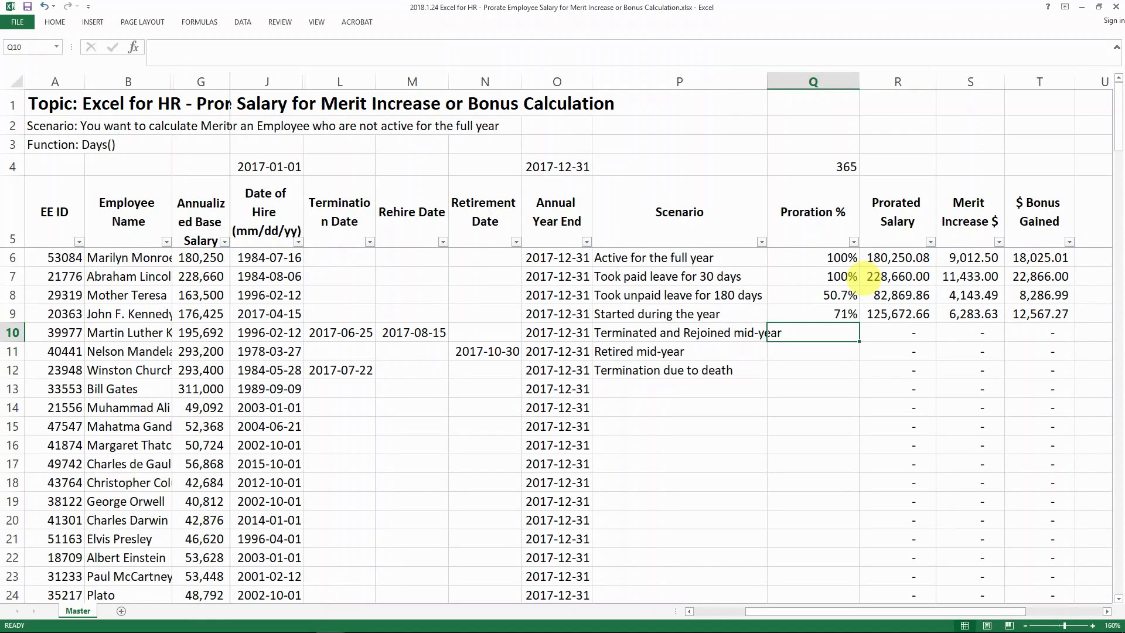
key("Left")
key("Left")
key("Left")
key("Left")
key("Left")
key("Left")
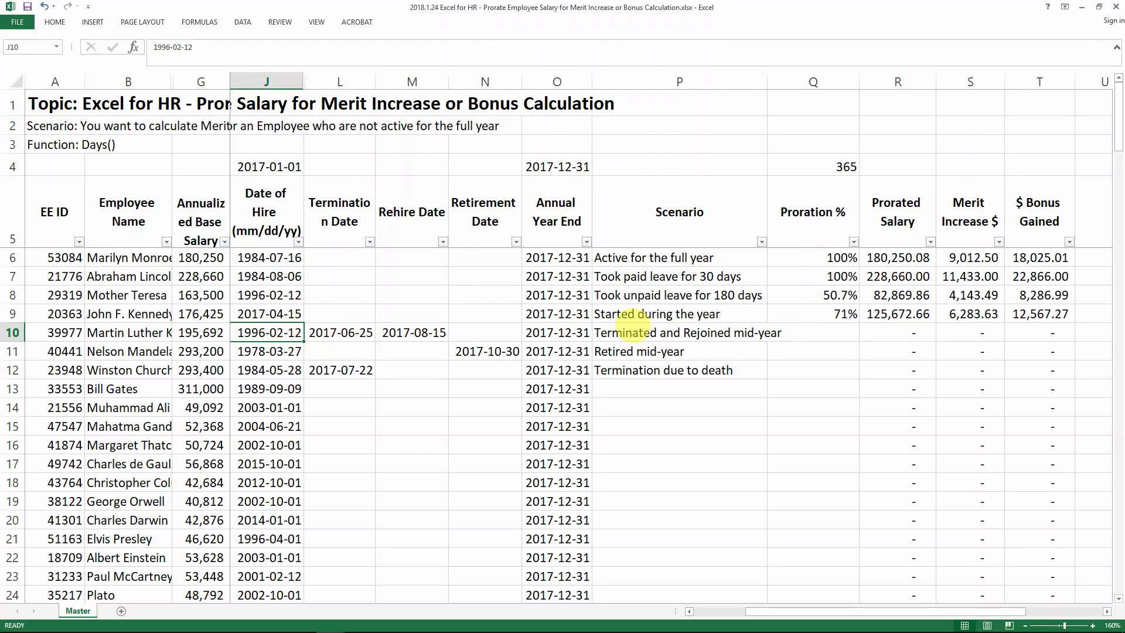
Start the Q10 formula by counting the days from the 2017-01-01 year start in J4 to the termination date, =(DAYS(L10,J4.
left_click(795, 332)
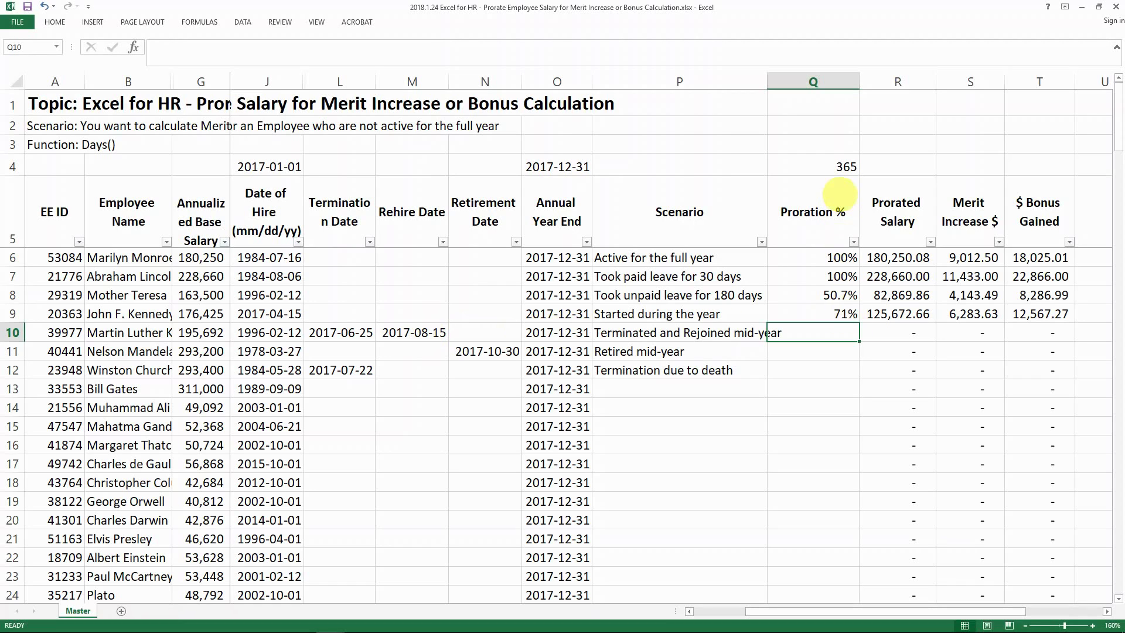
key("F2")
type("=(")
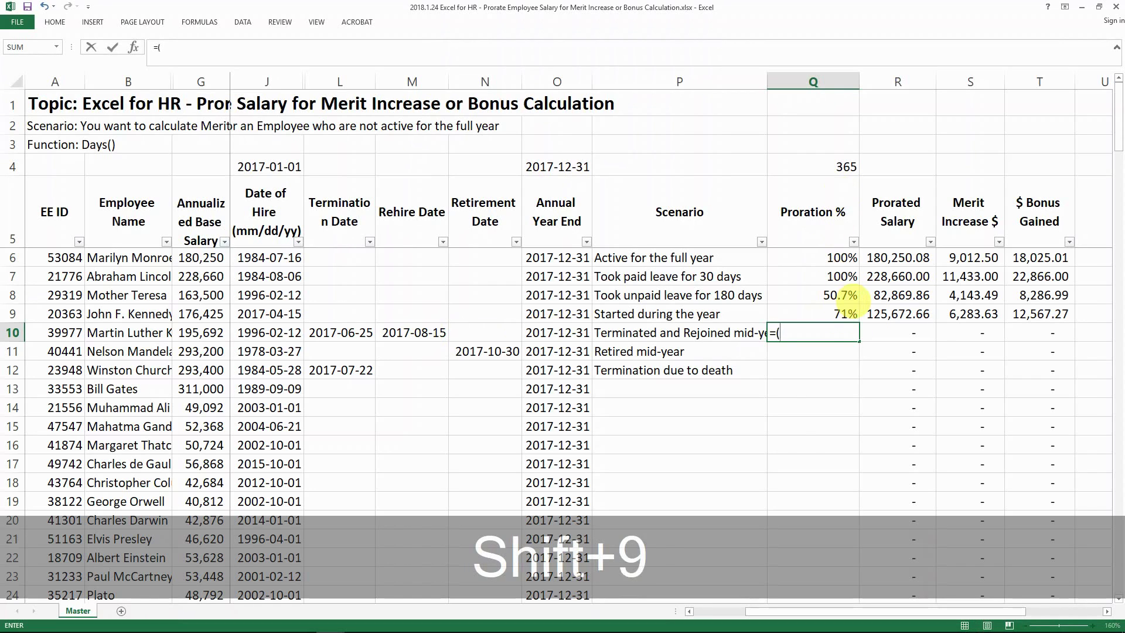
type("days")
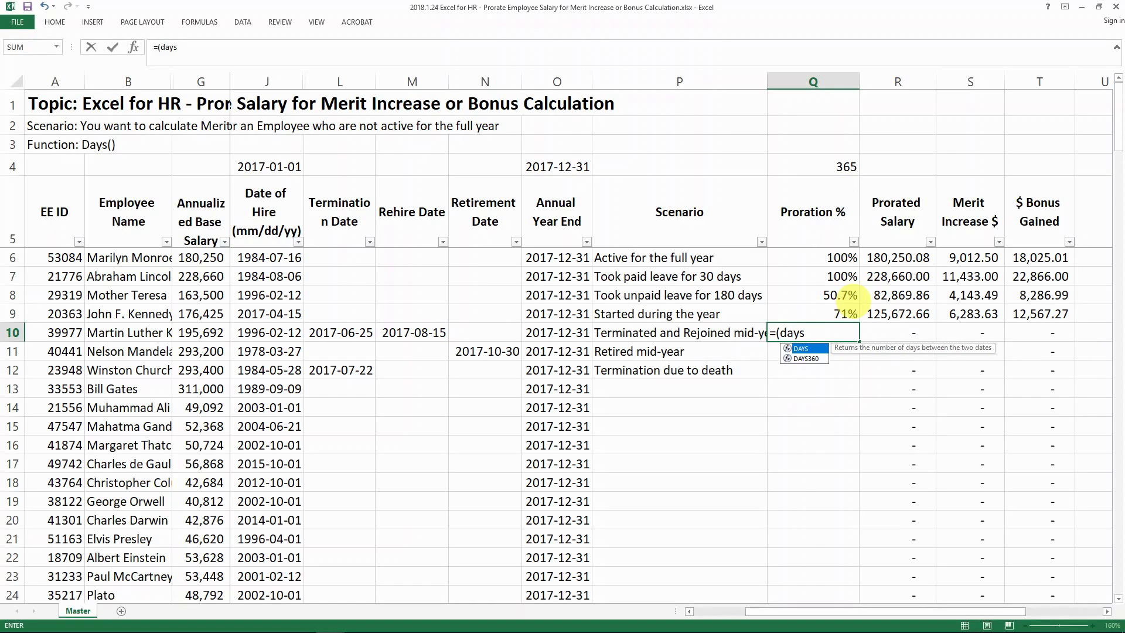
key("Tab")
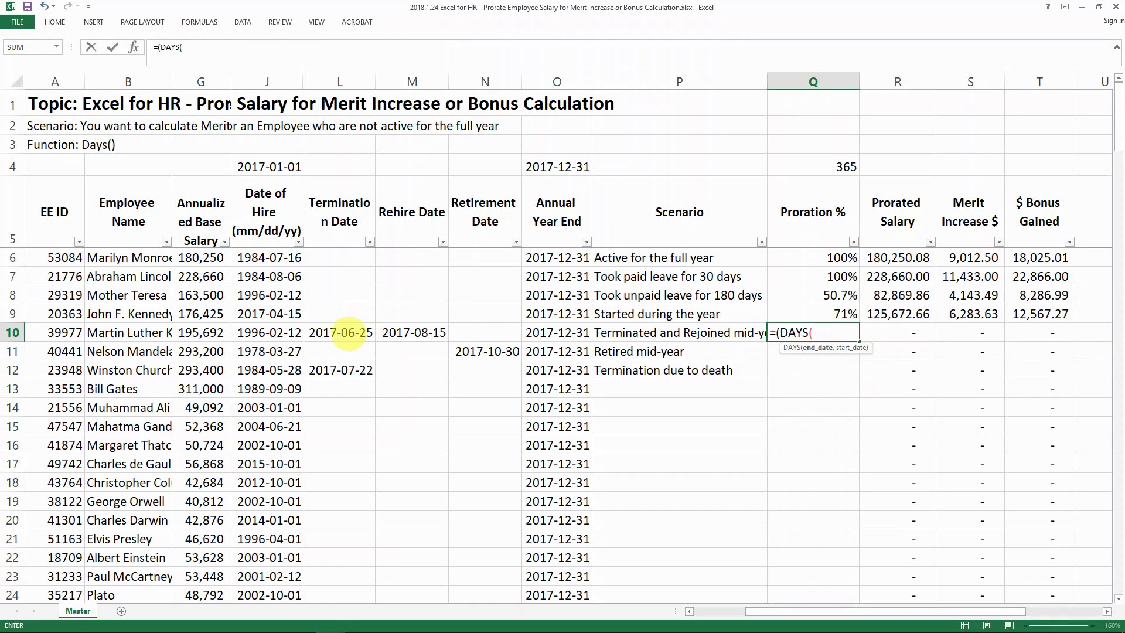
left_click(349, 333)
type(",")
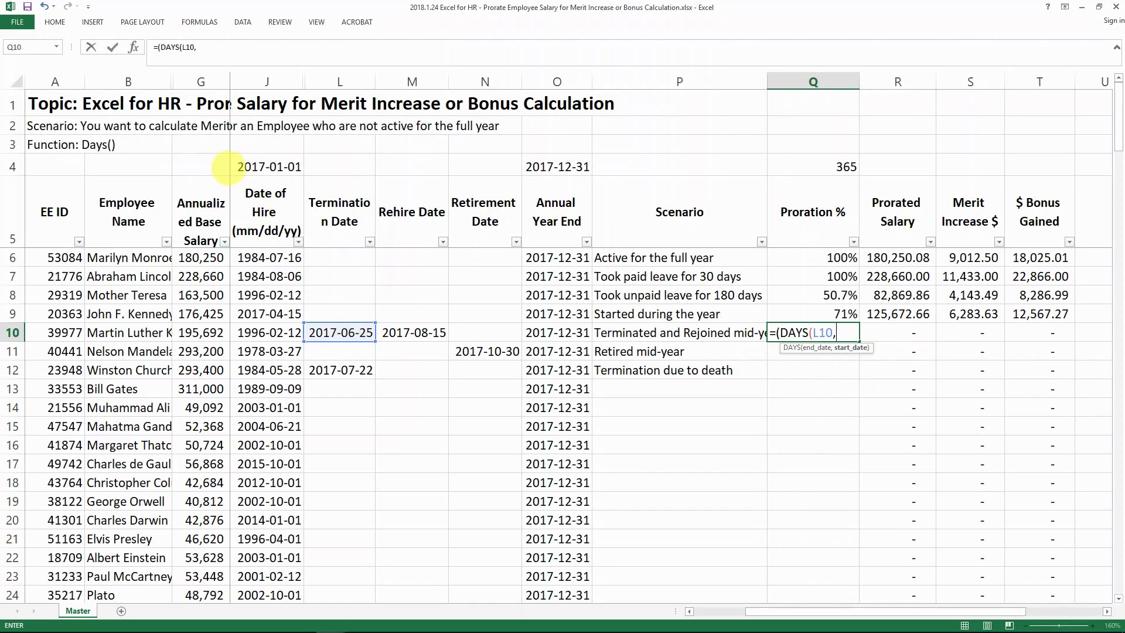
left_click(252, 167)
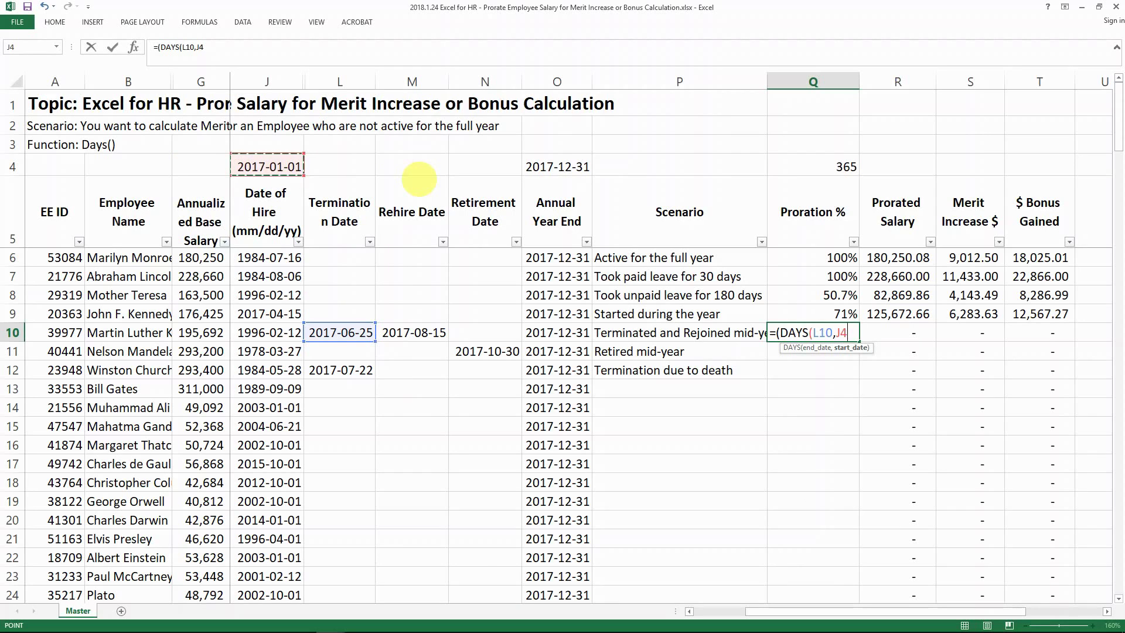
Add the days from rehire to year end, completing the Q10 formula as =(DAYS(L10,J4)+DAYS(O10,M10)).
type(")+days)")
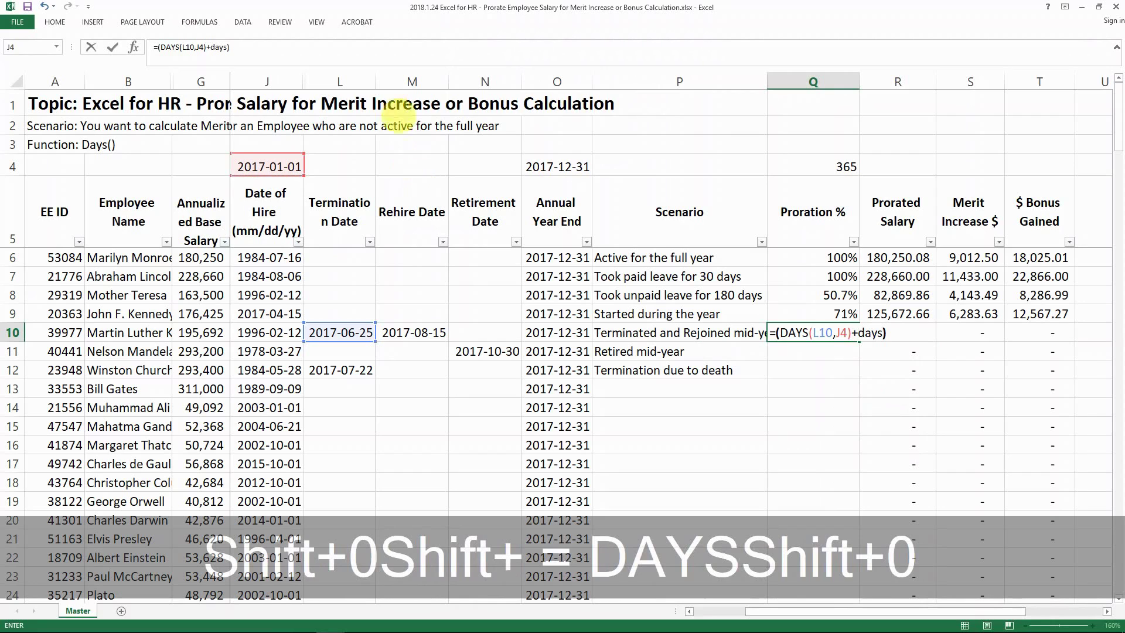
key("BackSpace")
type("(")
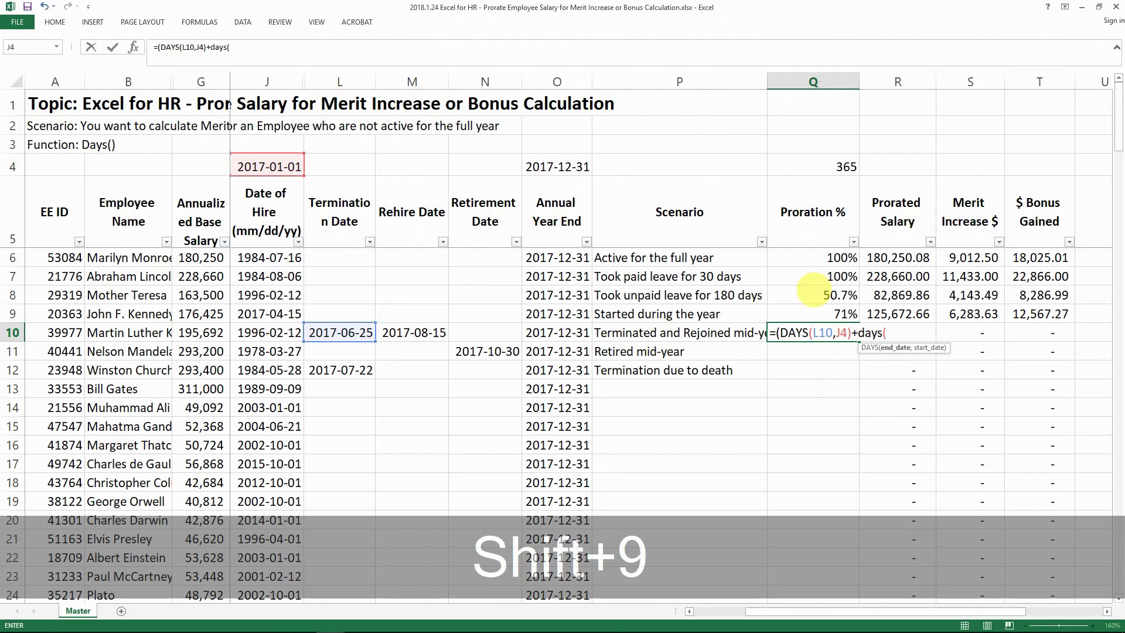
left_click(554, 333)
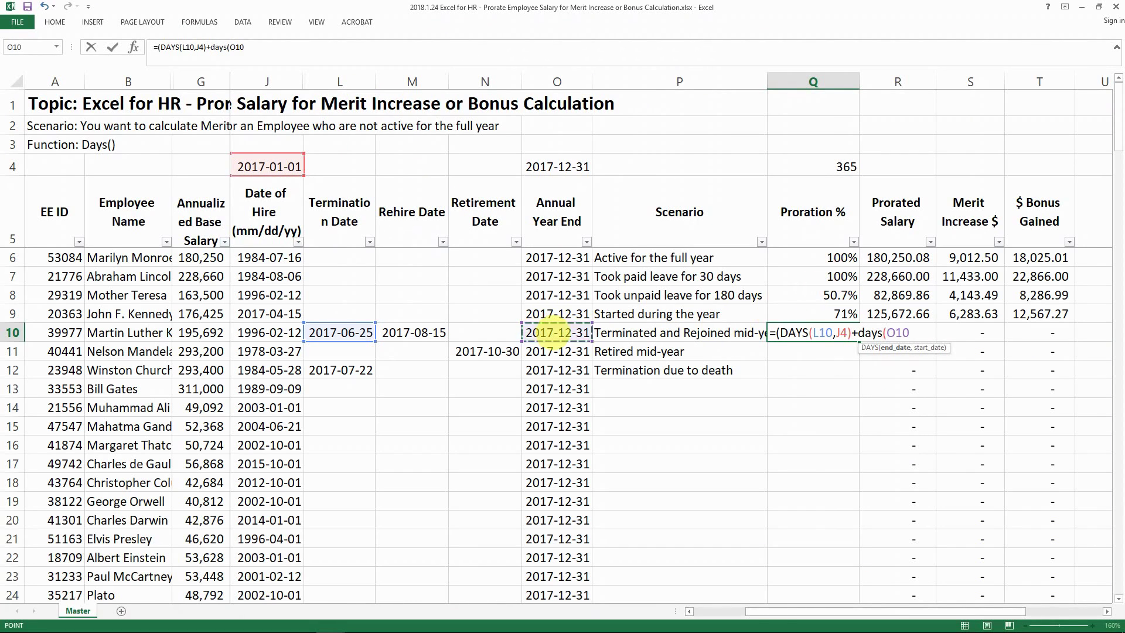
type(",")
left_click(414, 333)
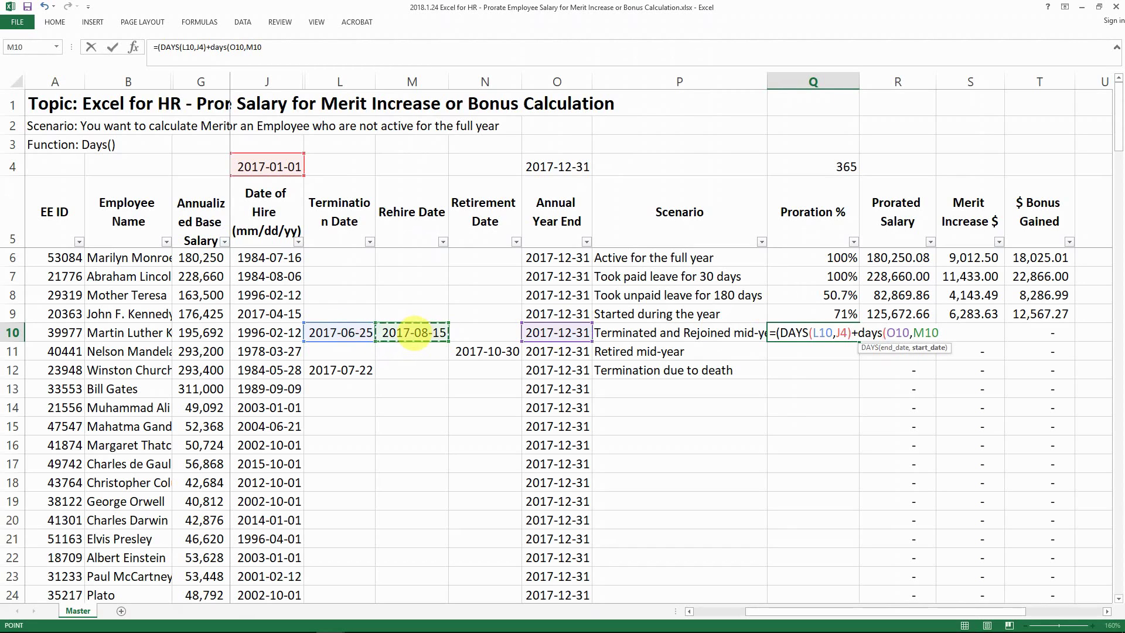
type(")")
key("Return")
key("Return")
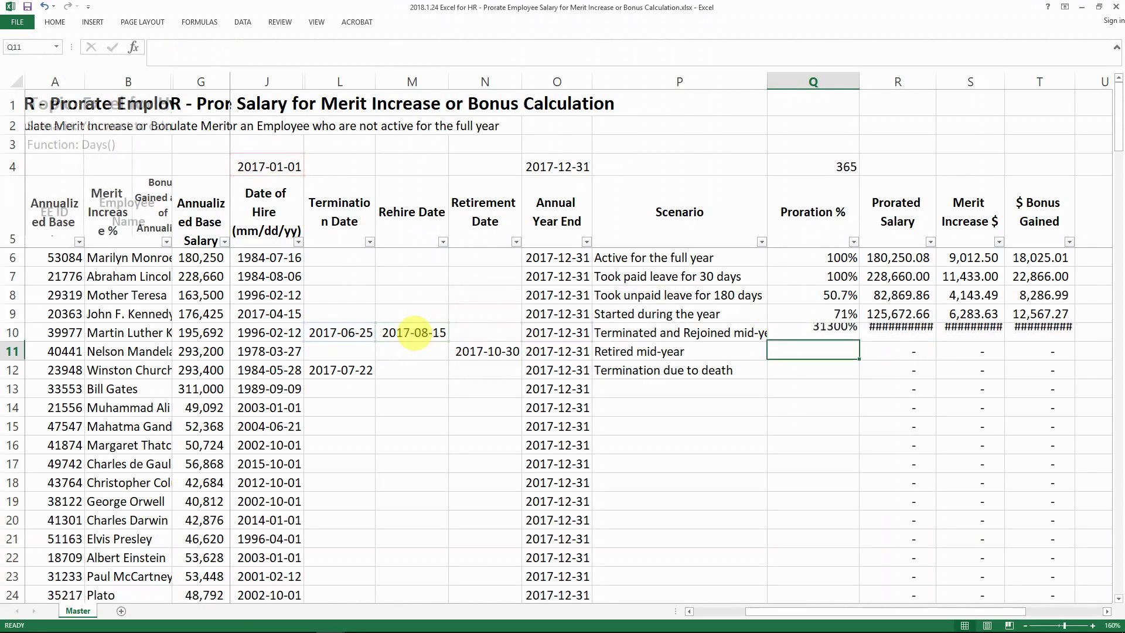
Divide Q10's total days by the days in the year, making the formula =(DAYS(L10,J4)+DAYS(O10,M10))/Q4.
key("Up")
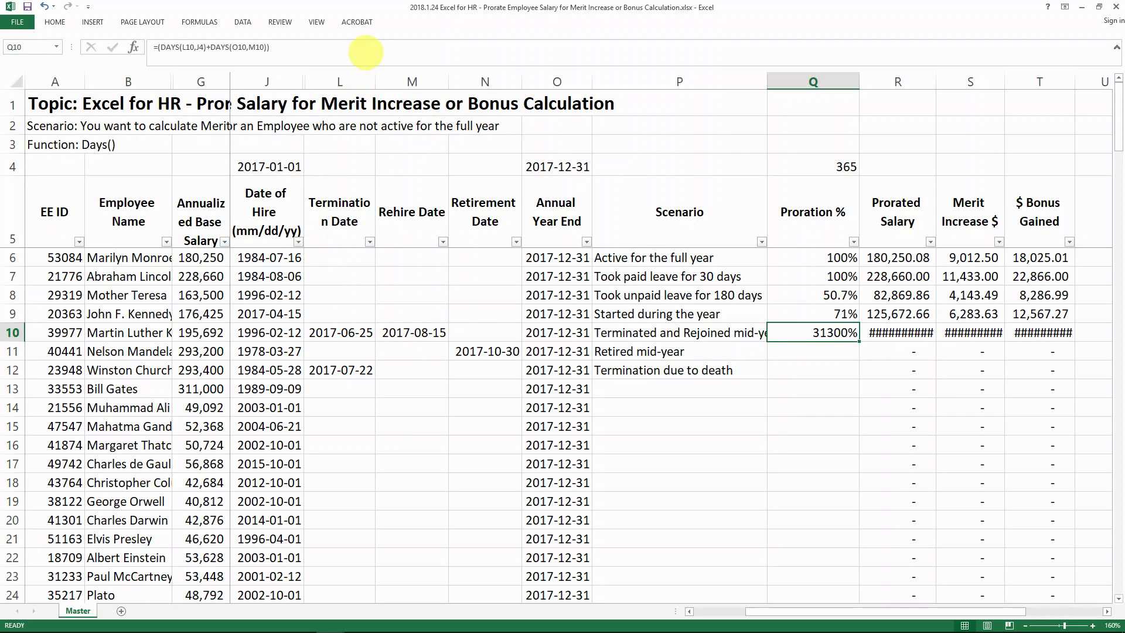
left_click(365, 52)
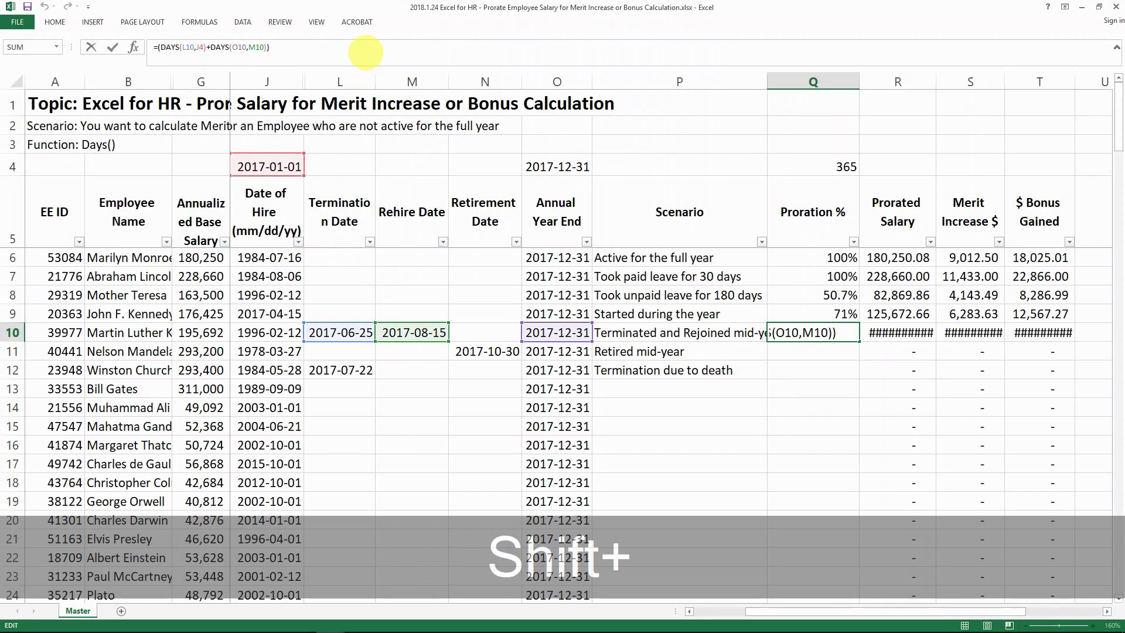
type("/")
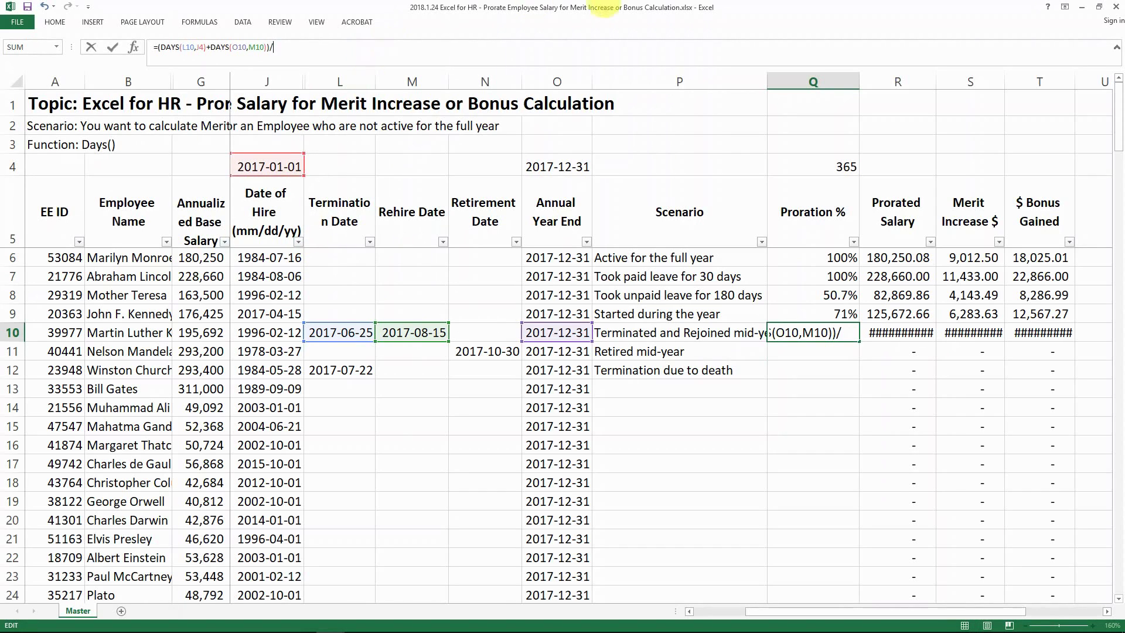
left_click(826, 170)
key("ctrl+Return")
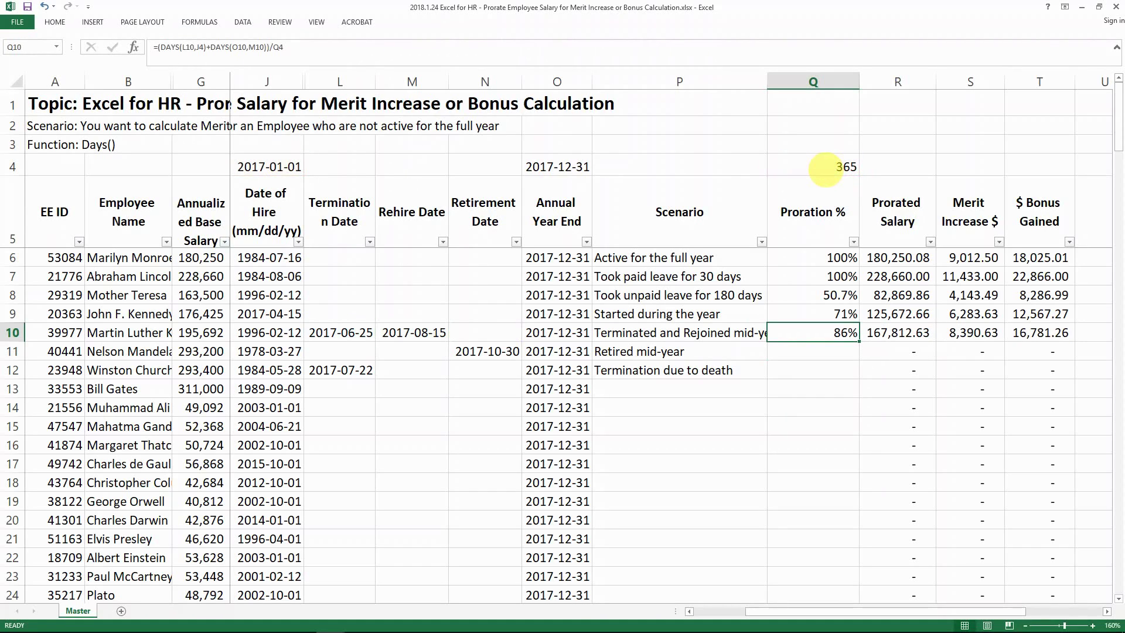
Examine row 11's retired mid-year scenario with its retirement date and annual year end.
key("Down")
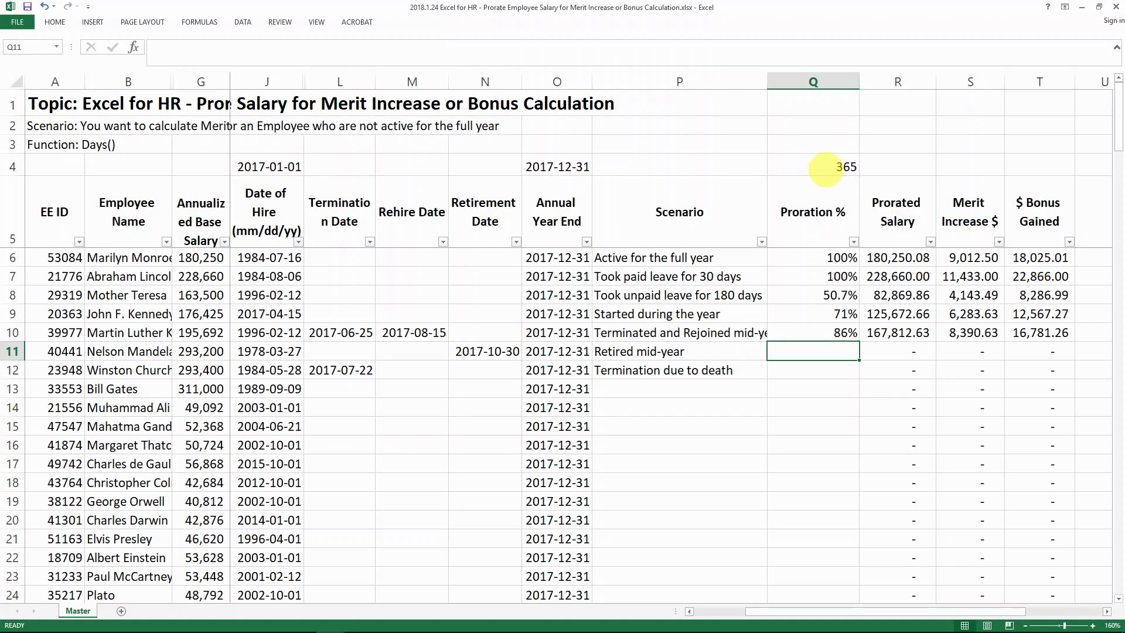
key("Left")
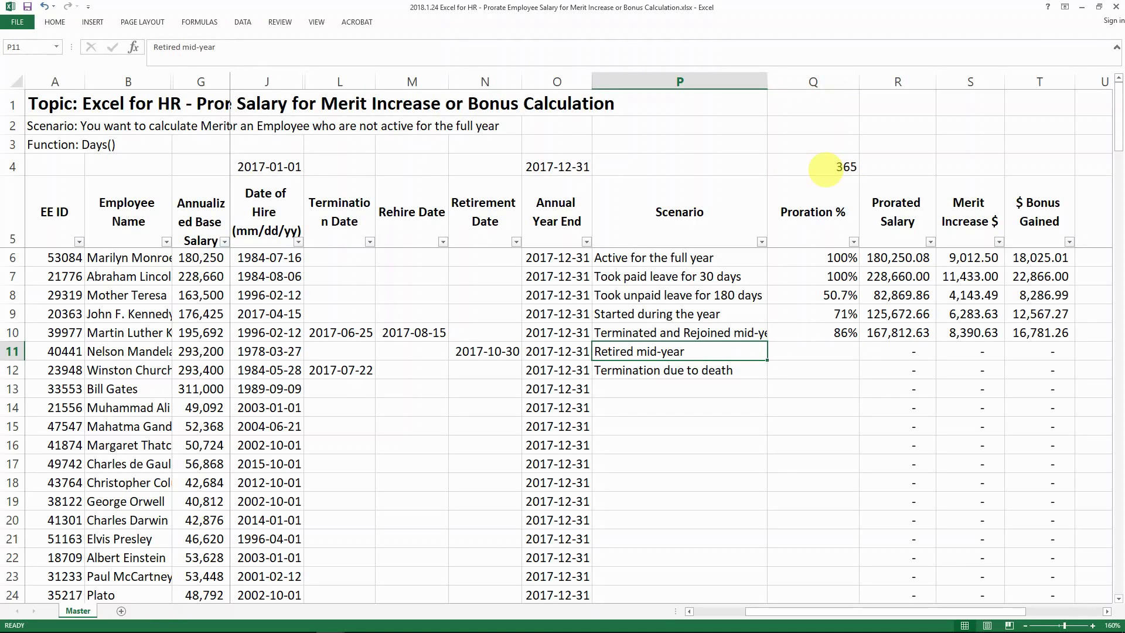
key("Left")
key("Left")
key("Right")
key("Right")
key("Right")
key("Left")
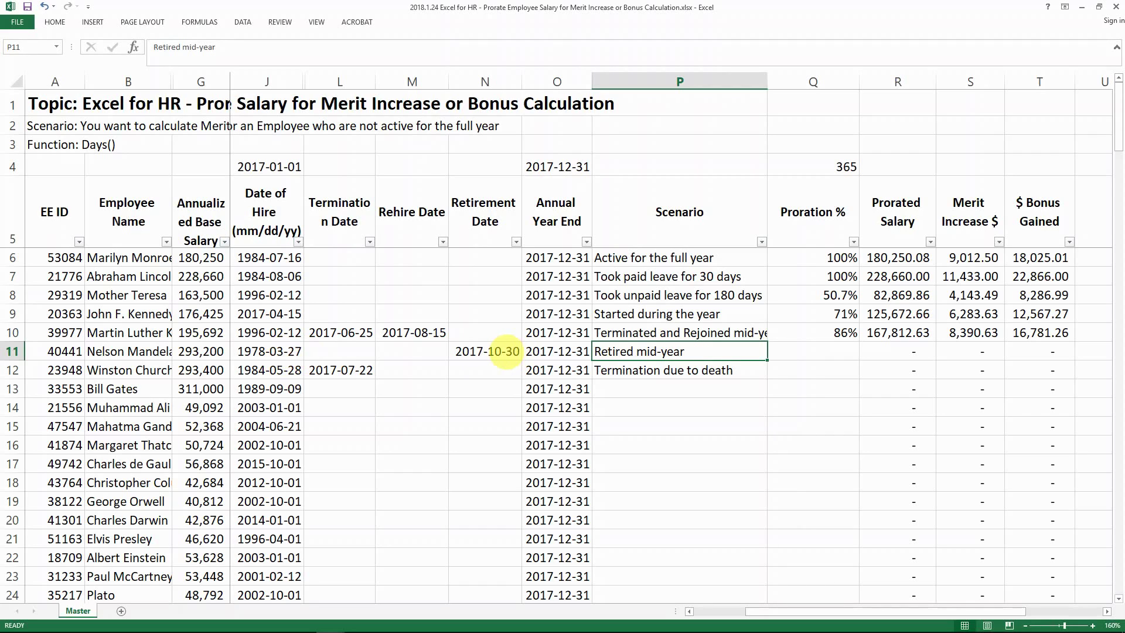
In Q11, start a DAYS formula from the year start in J4 to the retirement date in N11.
left_click(856, 352)
type("=")
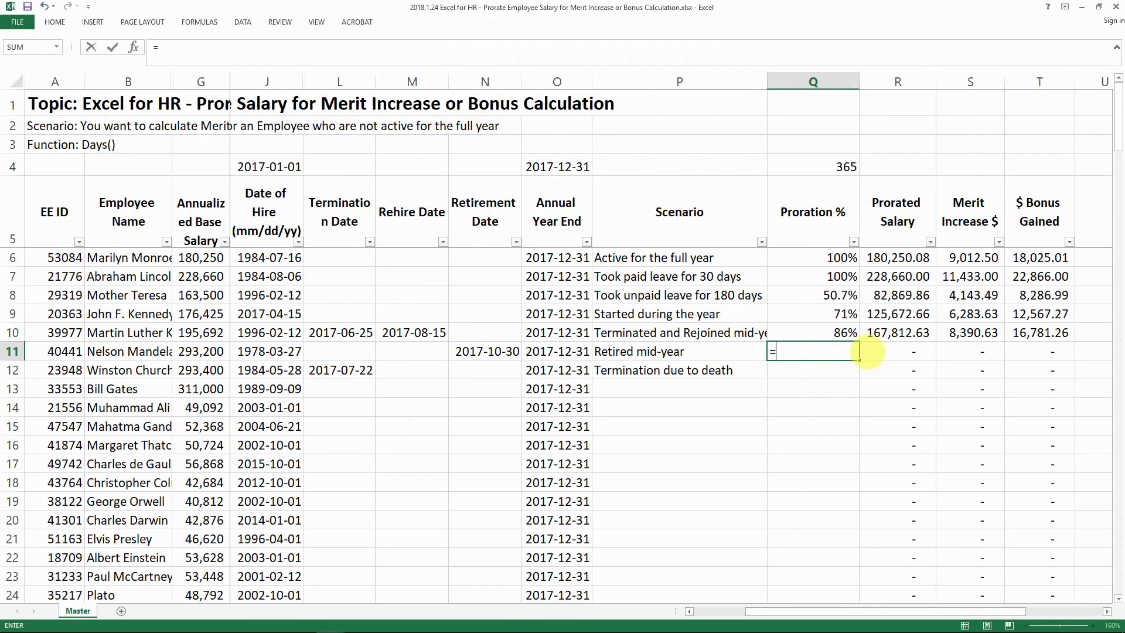
type("da")
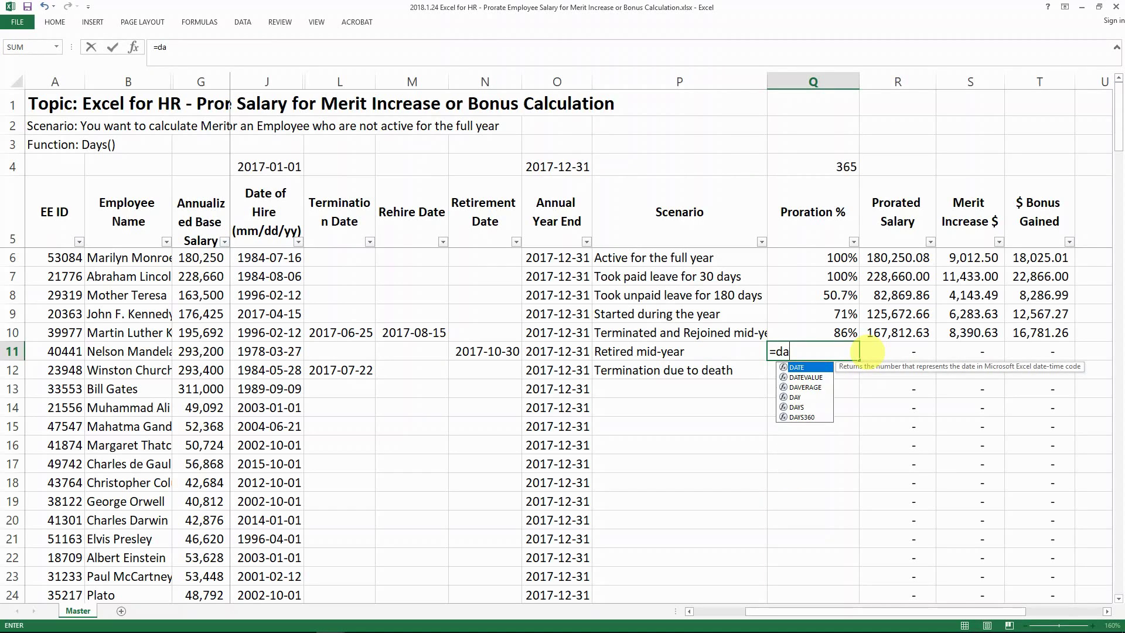
type("y(")
key("BackSpace")
type("s")
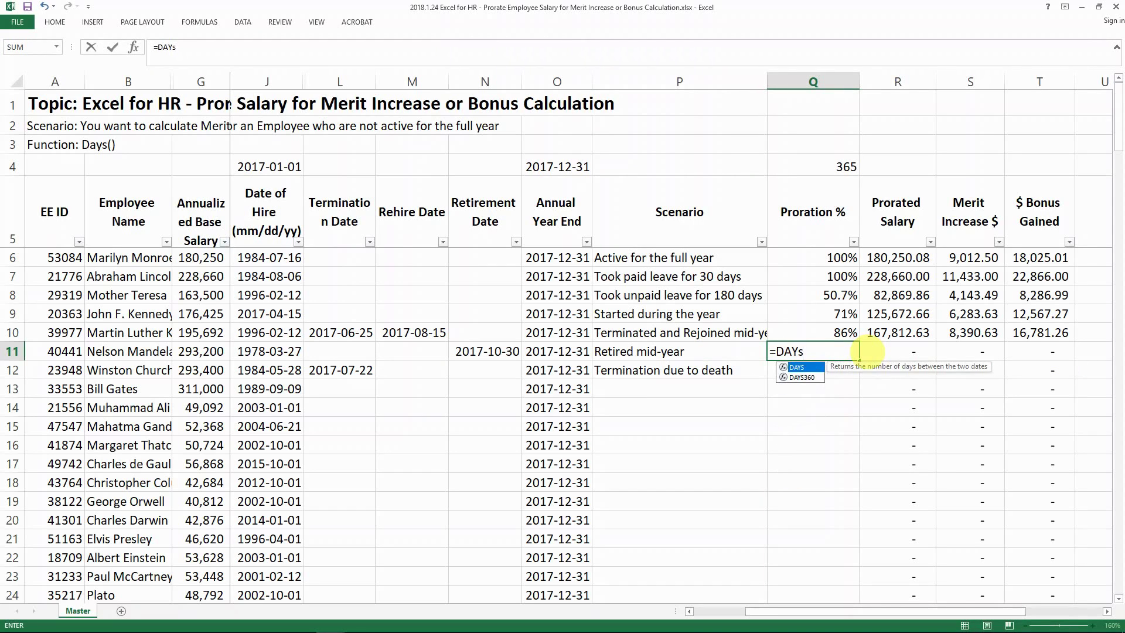
key("Tab")
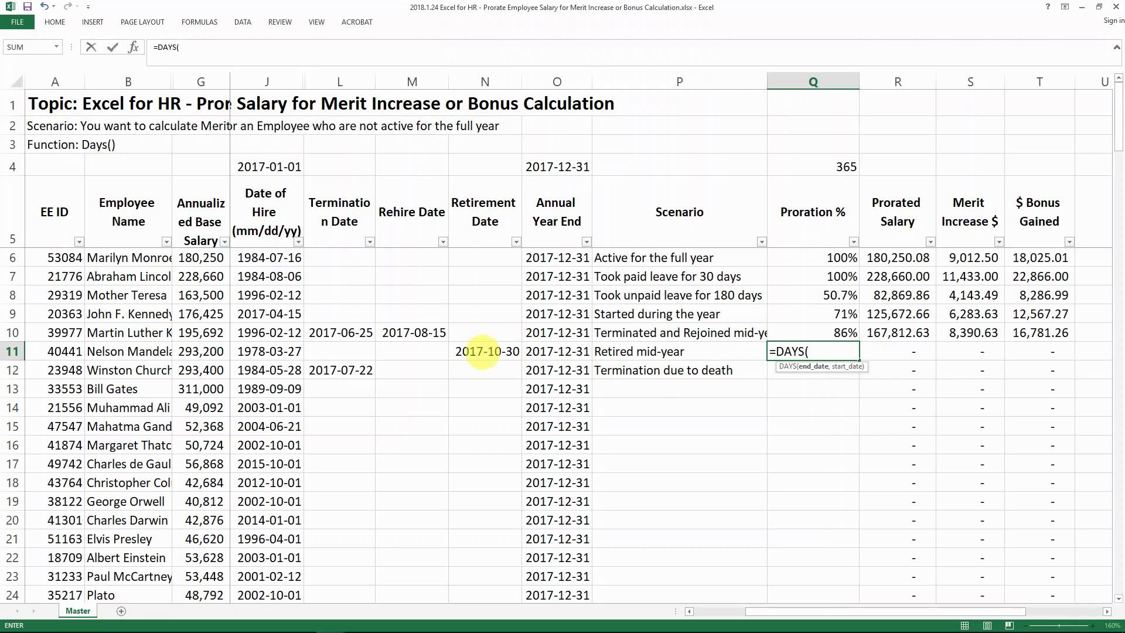
left_click(482, 354)
type(",")
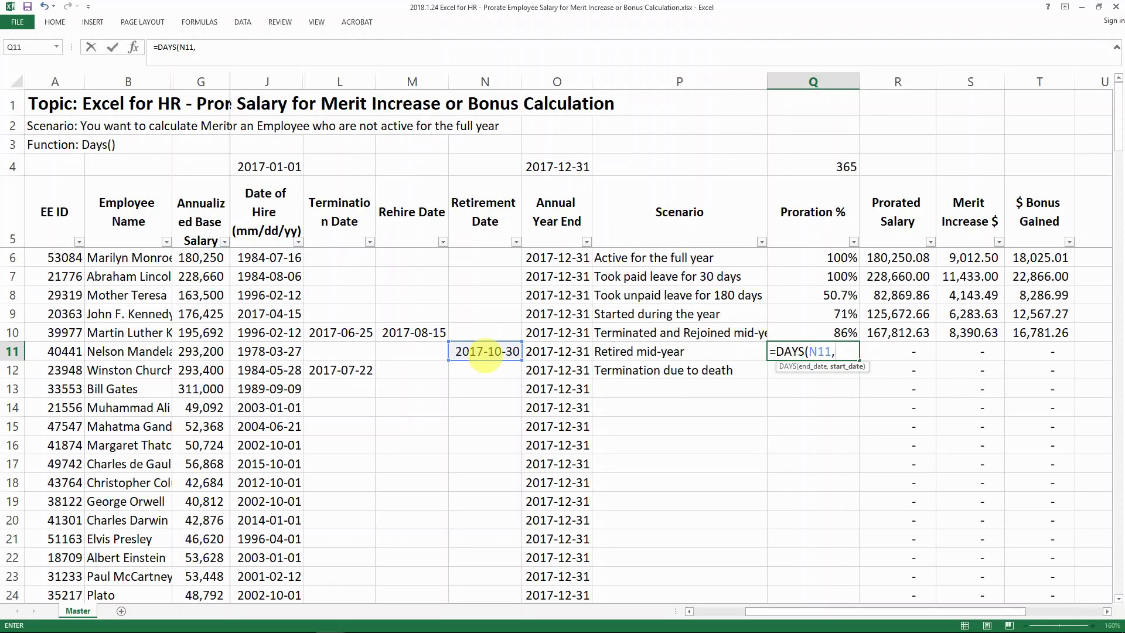
left_click(281, 166)
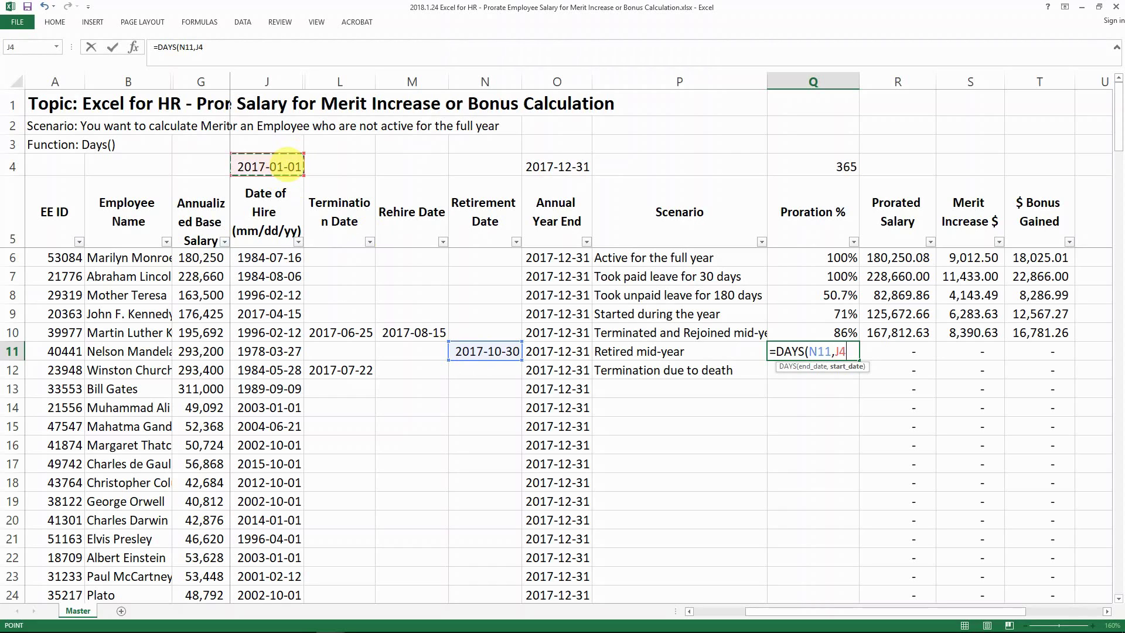
Divide the Q11 day count by the days in the year, completing the formula as =DAYS(N11,J4)/Q4.
type(")/")
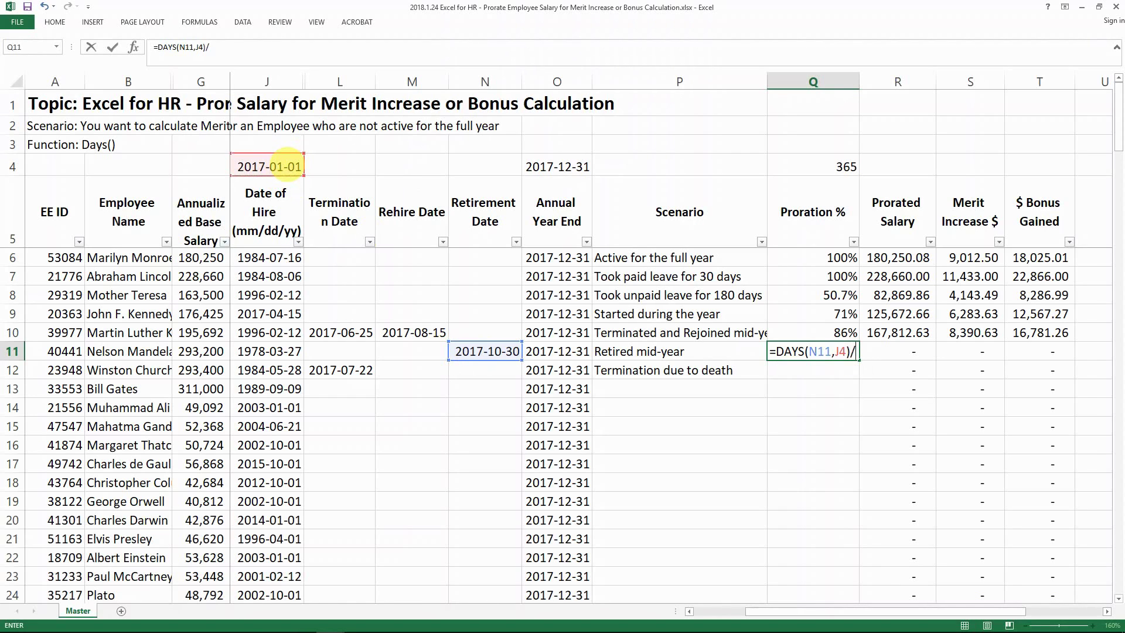
left_click(843, 166)
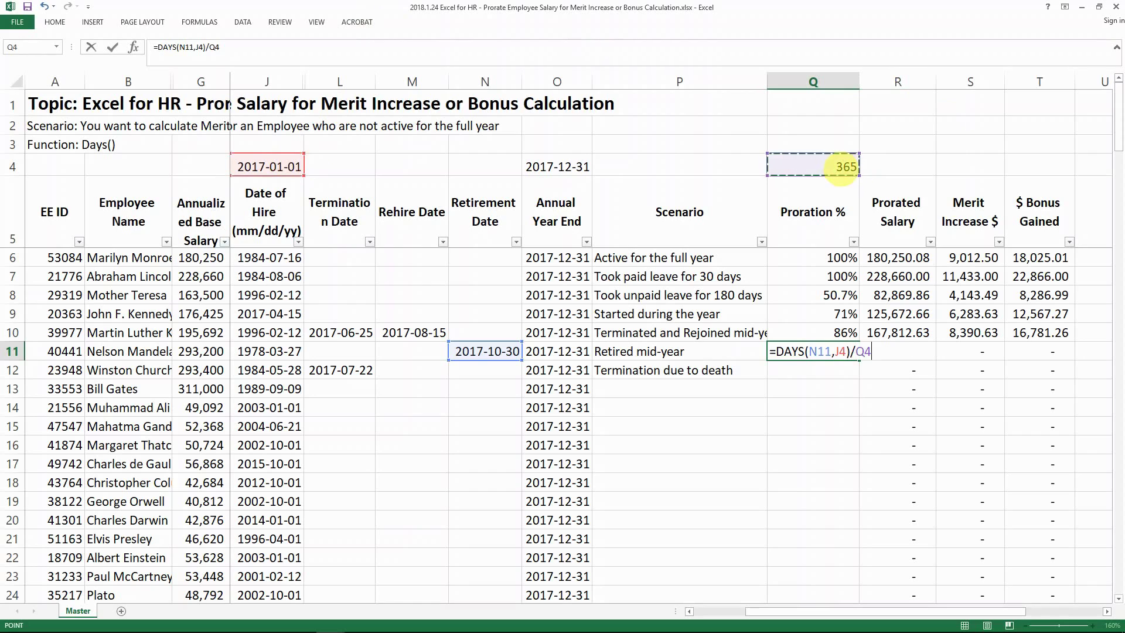
key("Return")
key("Up")
key("Right")
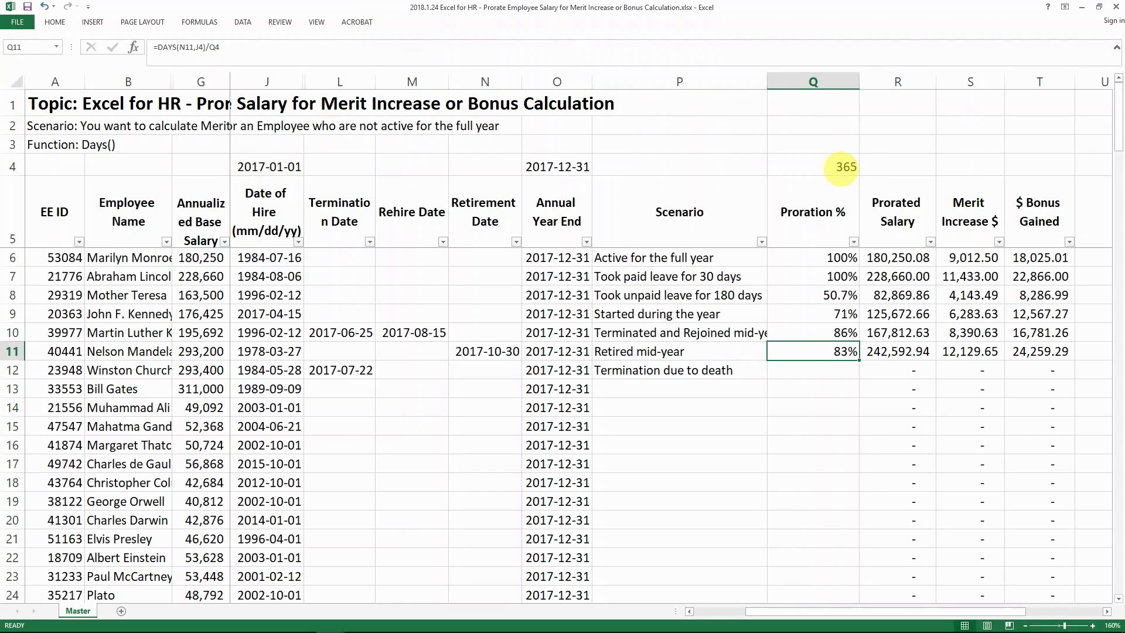
Examine row 12's termination due to death scenario, its termination date, annual year end, and the proration, prorated salary and merit increase cells.
key("Down")
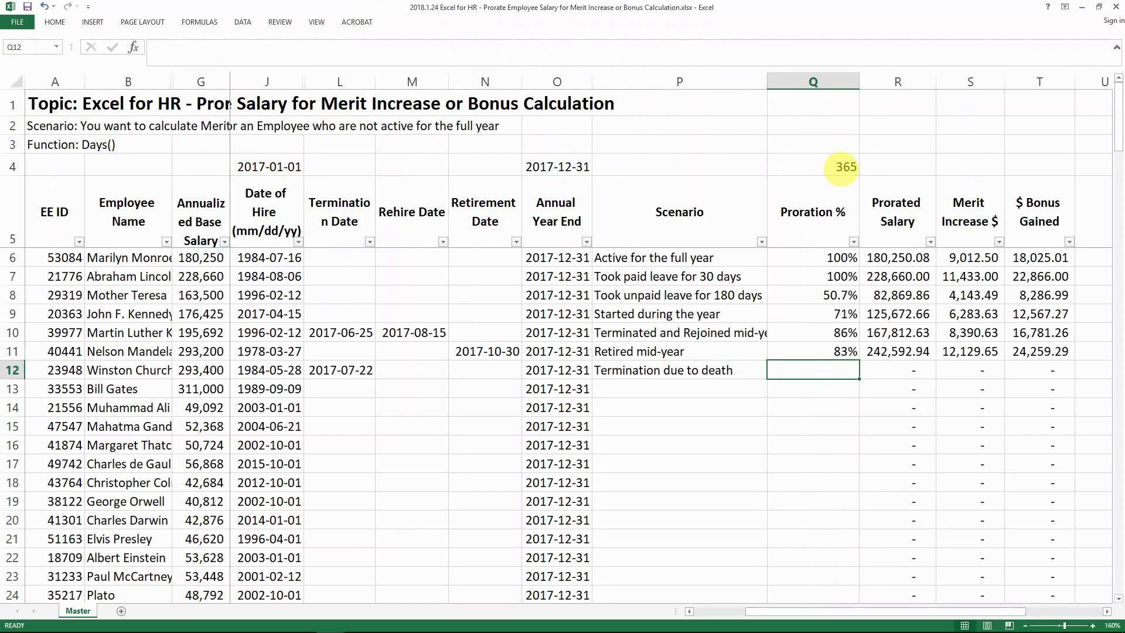
key("Left")
key("Right")
key("Left")
key("Left")
key("Left")
key("Left")
key("Left")
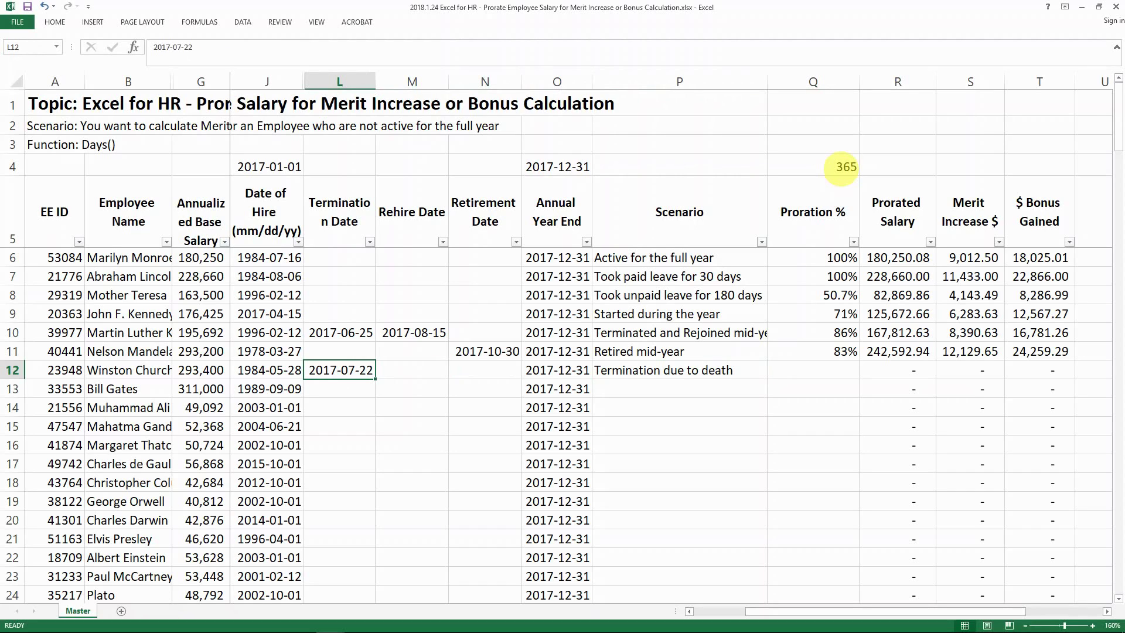
key("Right")
key("Right")
key("Right")
key("Right")
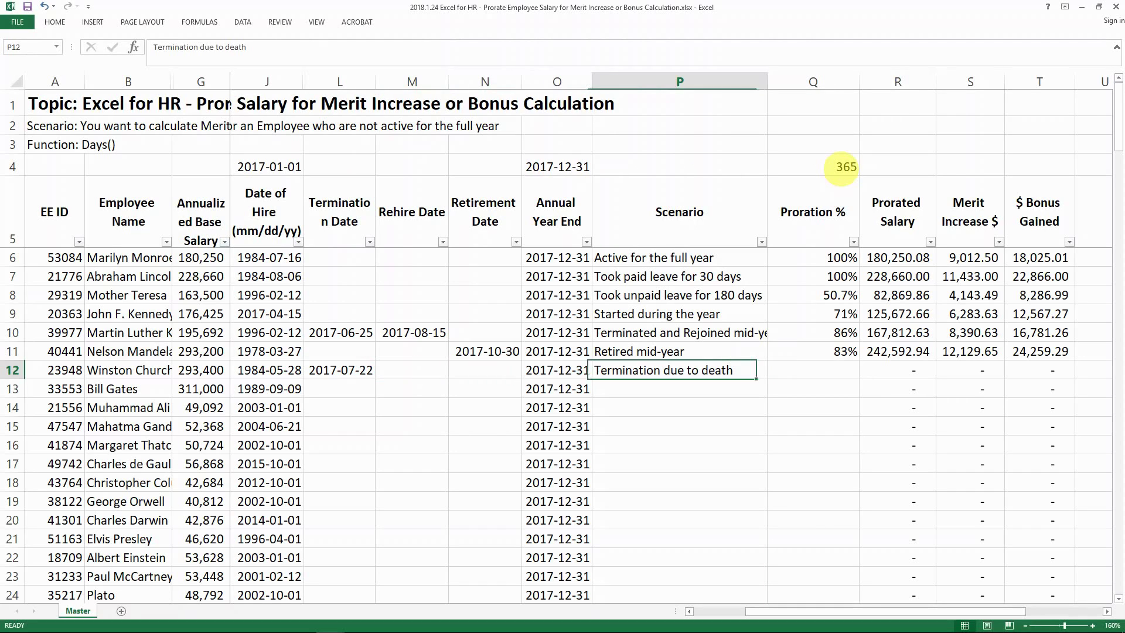
key("Left")
key("Left")
key("Left")
key("Left")
key("Left")
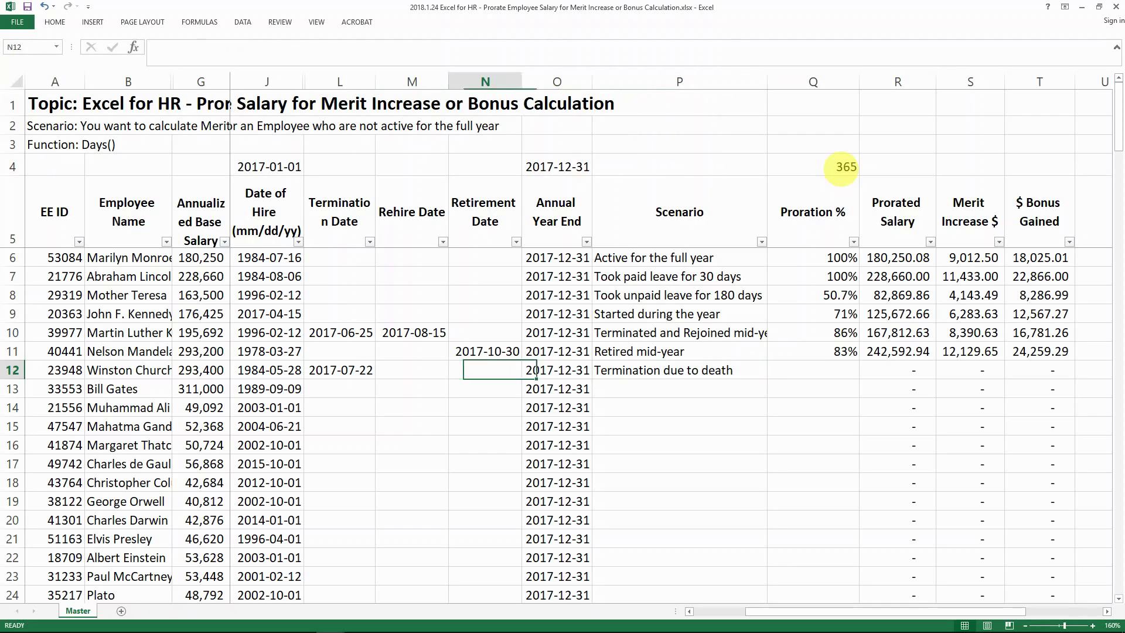
key("Right")
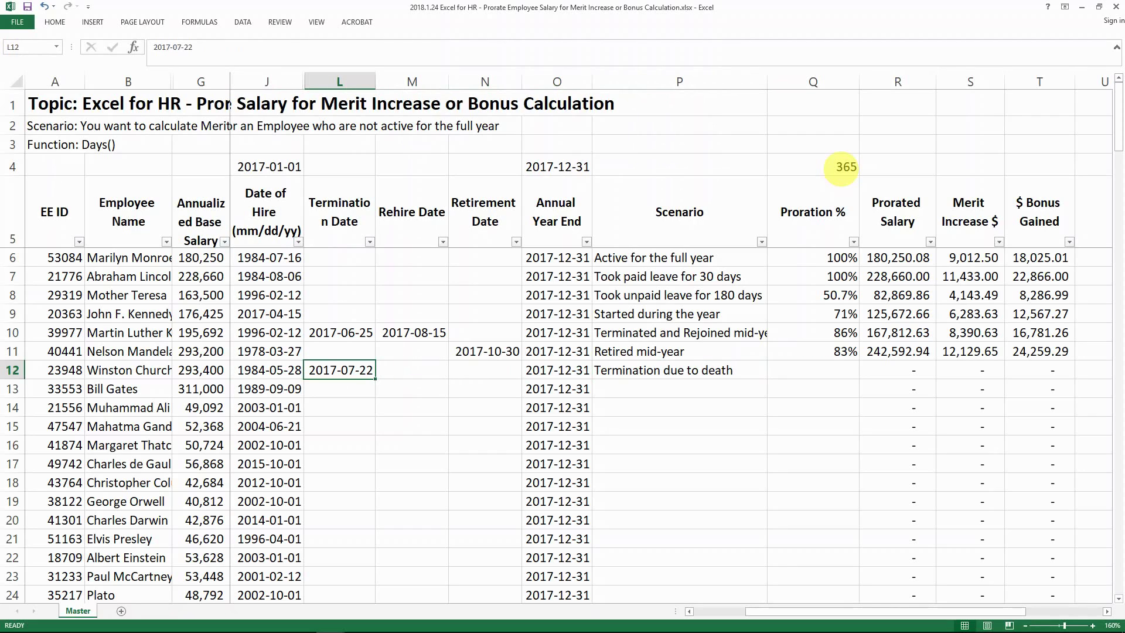
key("Right")
key("Right")
key("Right")
key("Right")
key("Right")
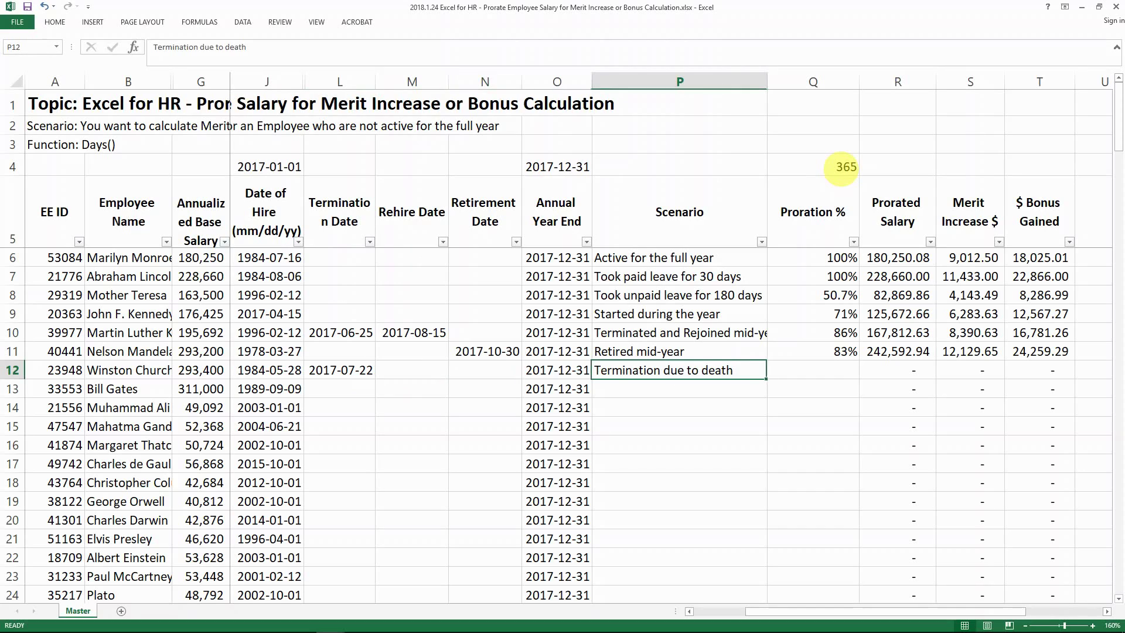
key("Right")
key("Left")
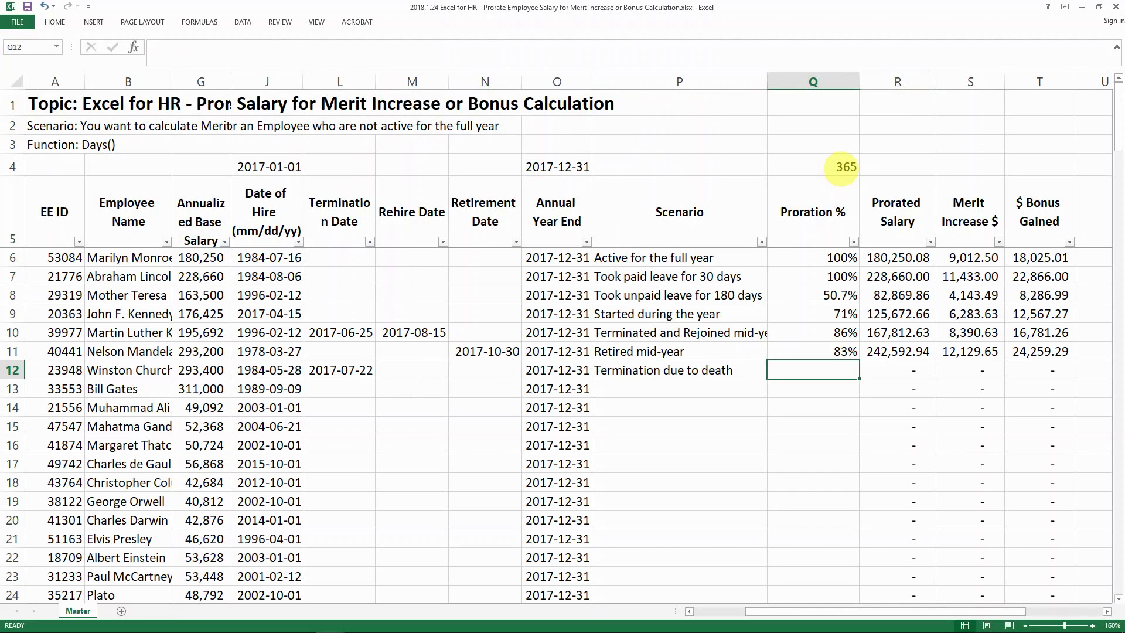
key("Right")
key("Right")
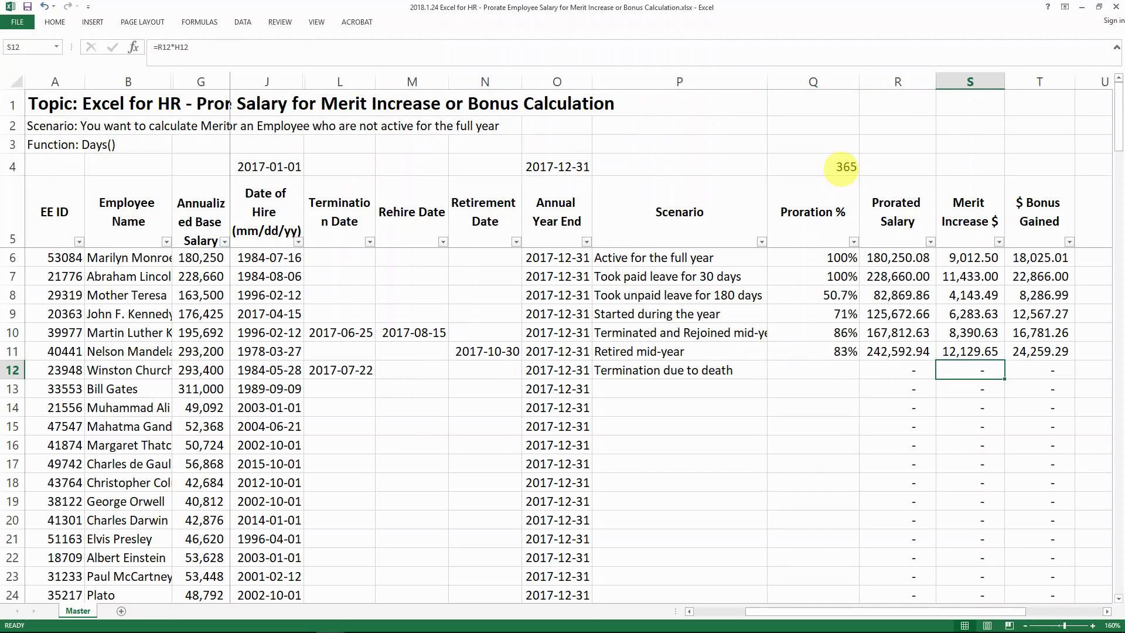
Clear the merit increase formulas in S11 and S12 for the retired and death-terminated employees, leaving their bonus formulas in place.
key("Up")
key("Delete")
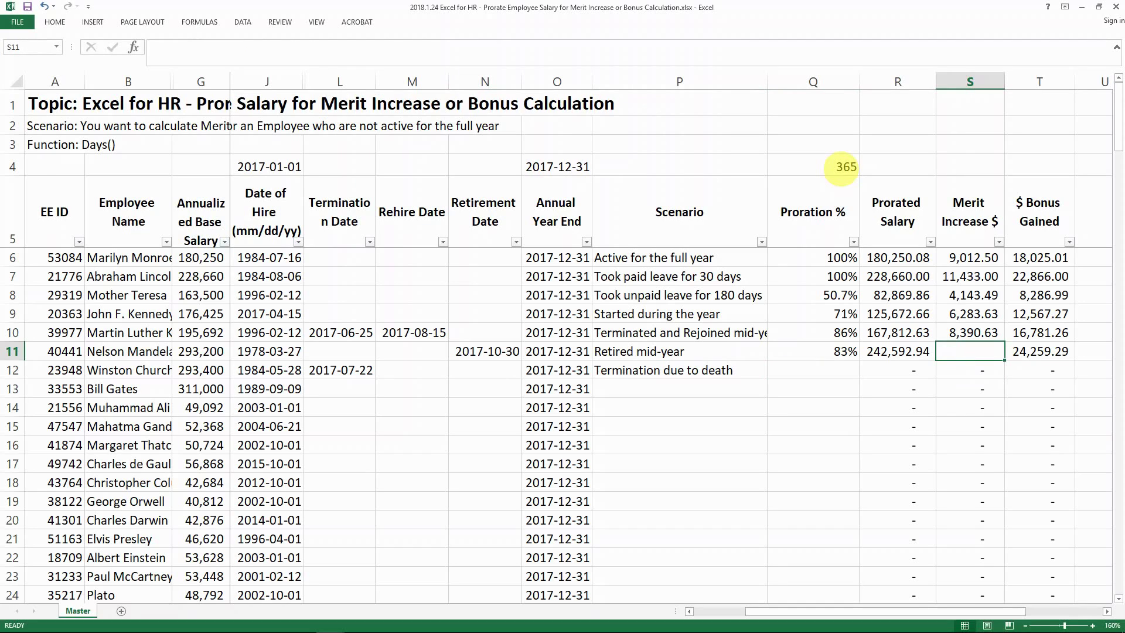
key("Down")
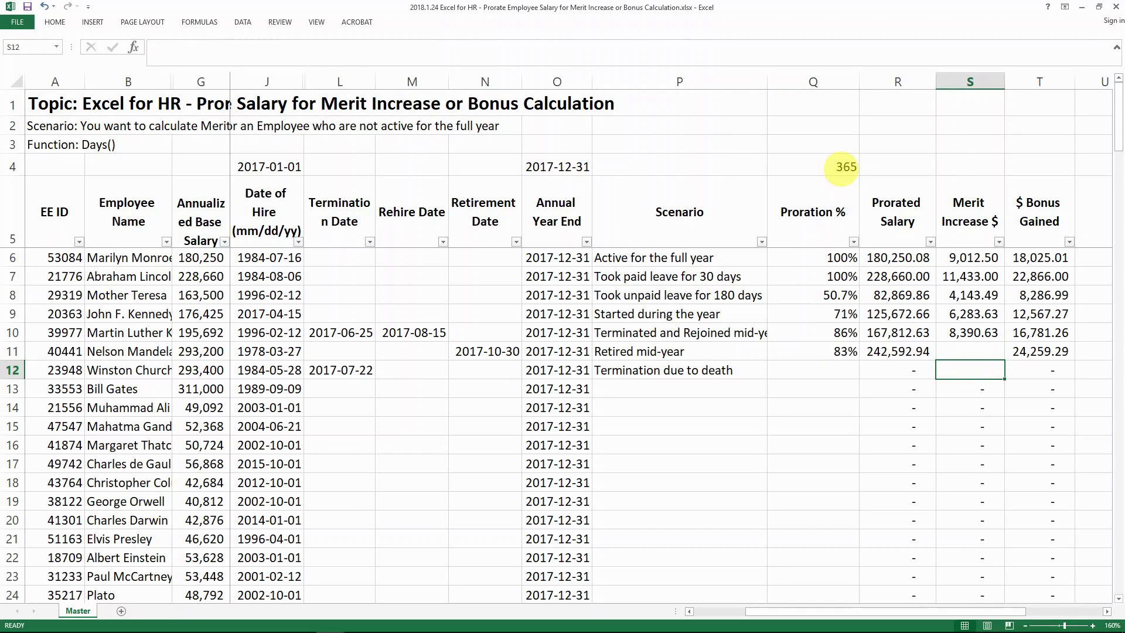
key("Right")
key("Up")
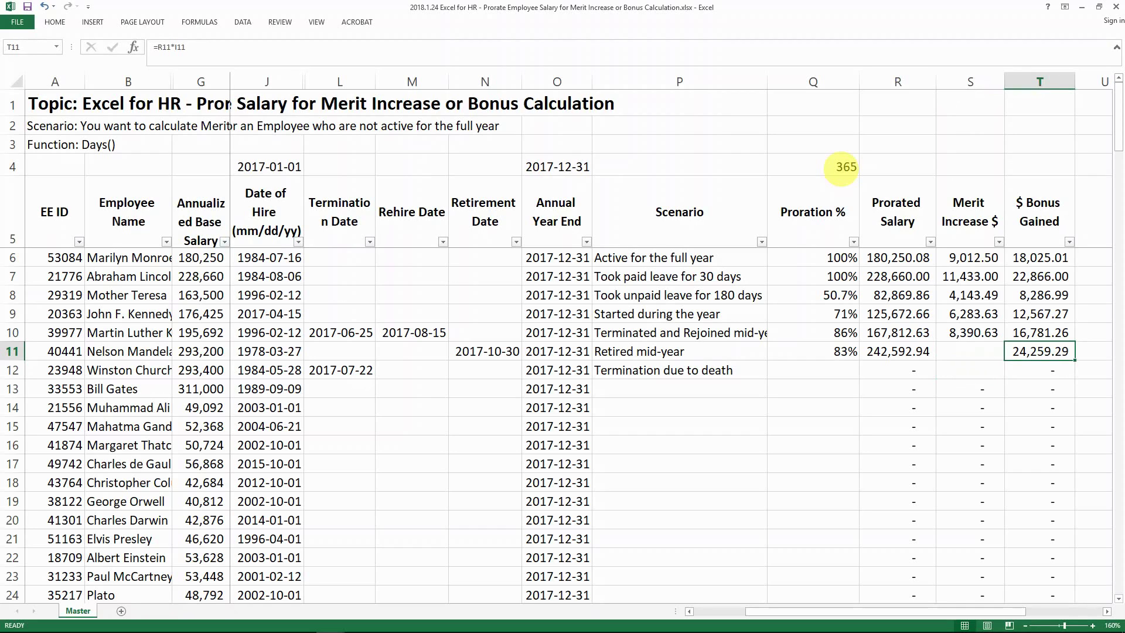
In Q12, start a DAYS formula from the year start in J4 to the termination date in L12.
key("Down")
key("Left")
key("Left")
key("Left")
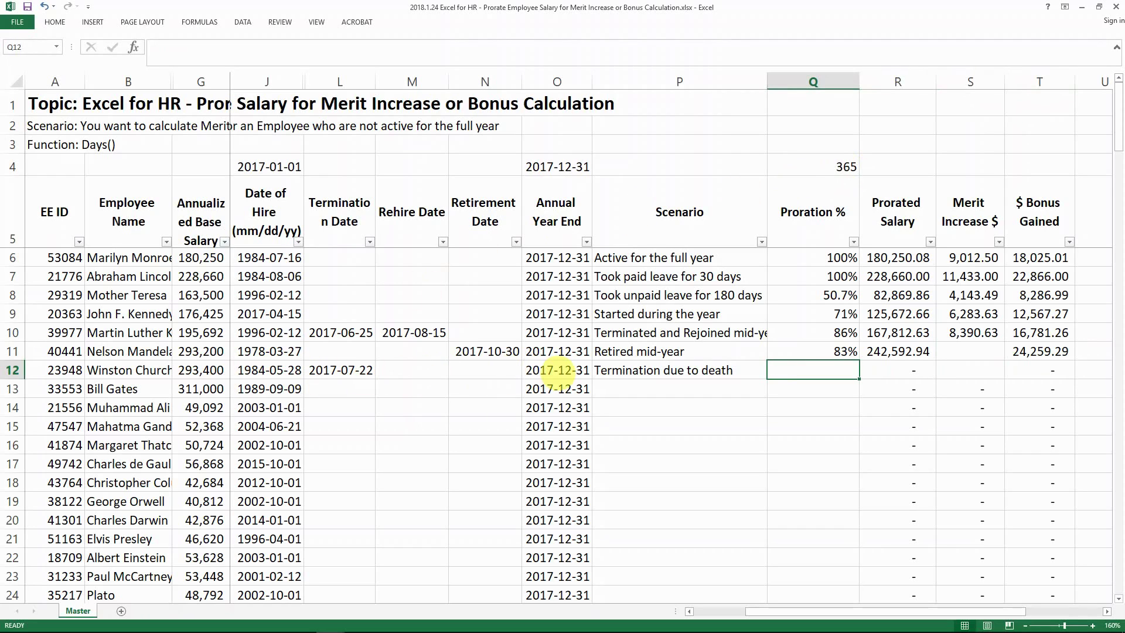
type("=days")
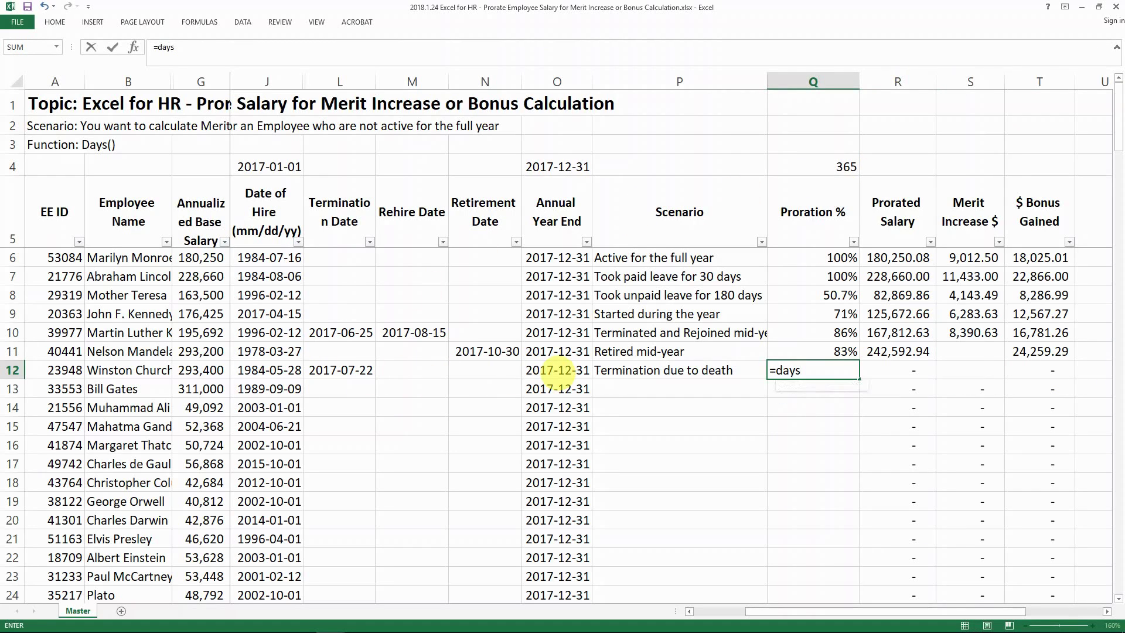
key("Tab")
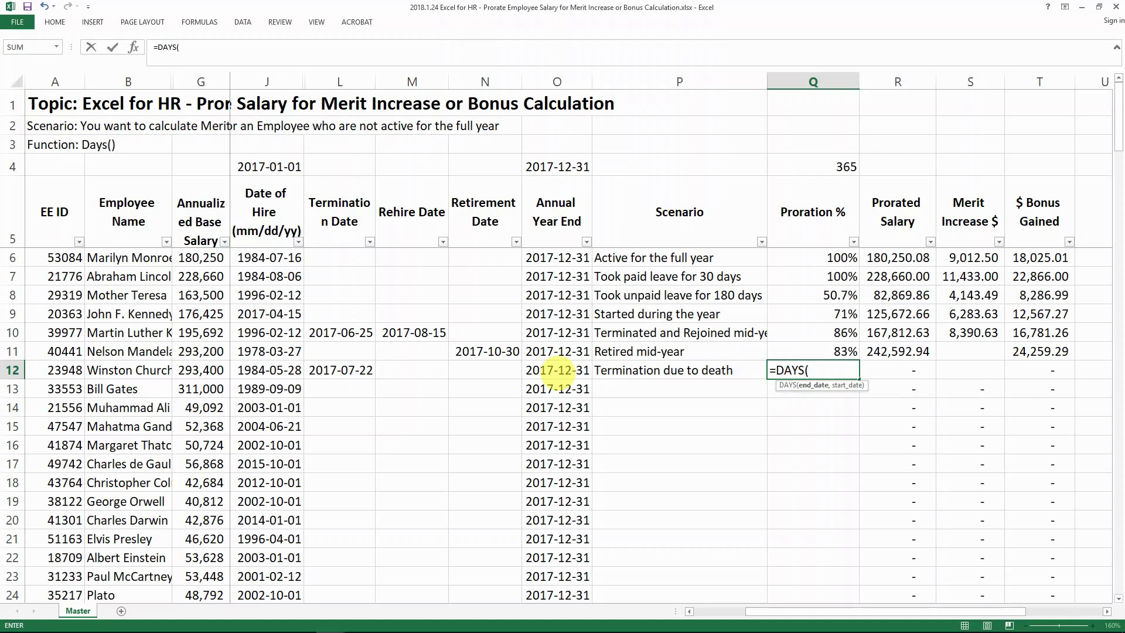
key("Left")
key("Left")
key("Left")
key("Left")
key("Left")
type(",")
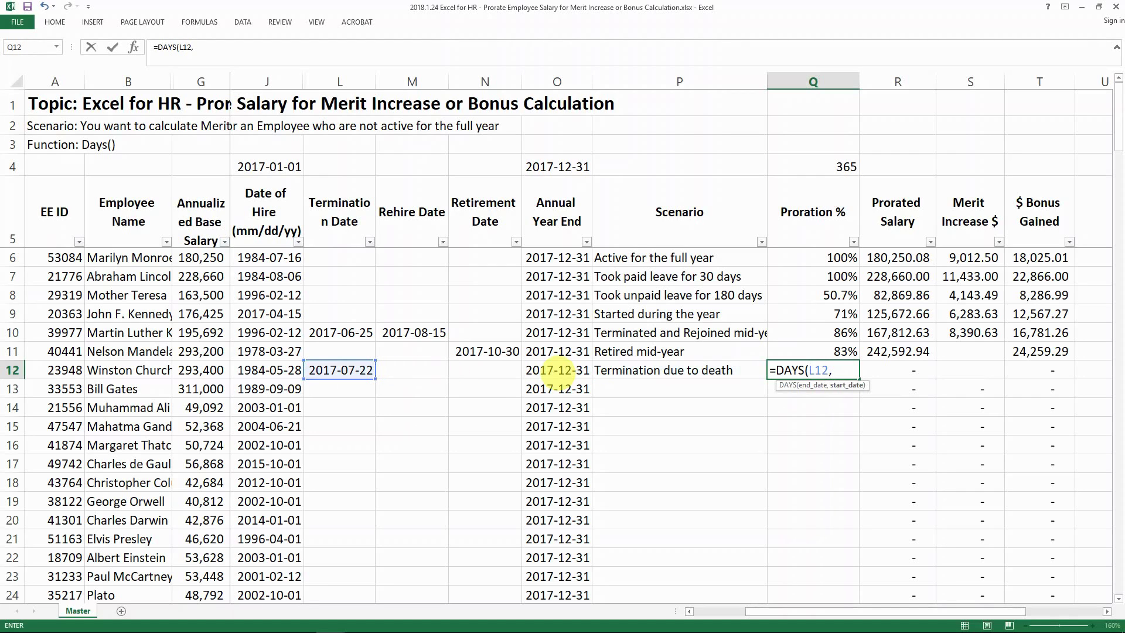
left_click(270, 166)
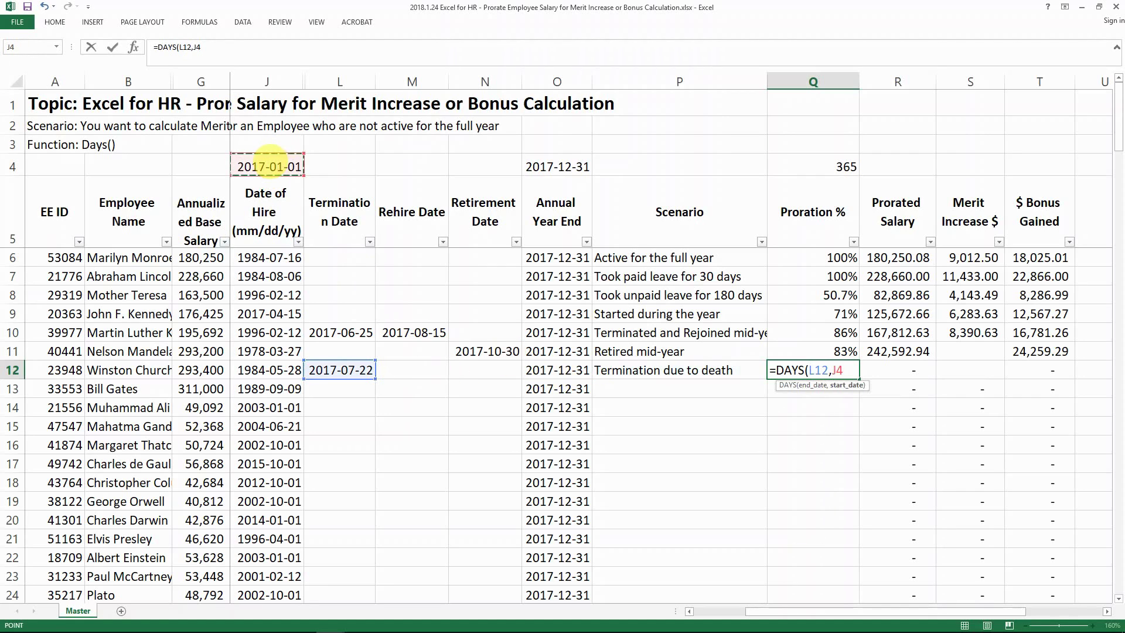
Divide the Q12 day count by the days in the year, completing the formula as =DAYS(L12,J4)/Q4.
type(")/")
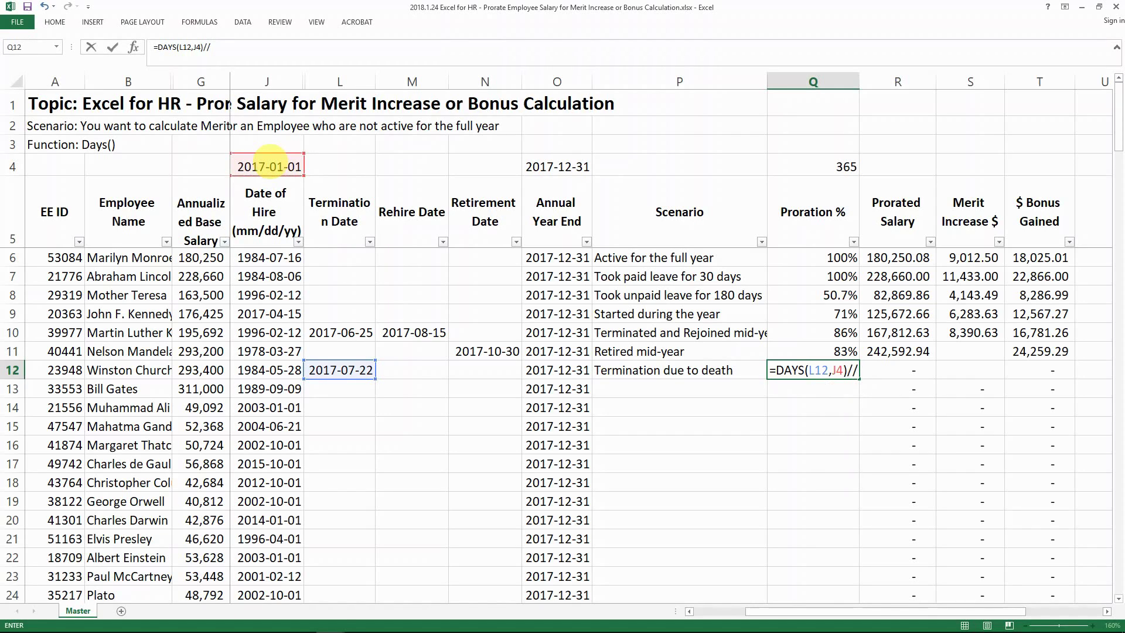
left_click(846, 167)
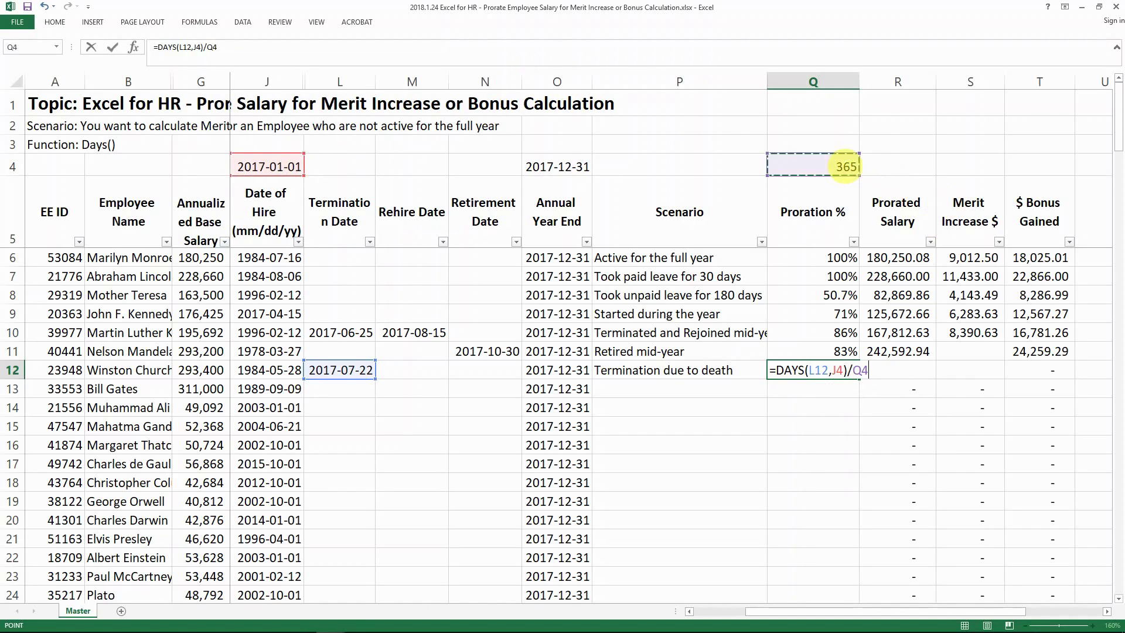
key("Return")
key("Up")
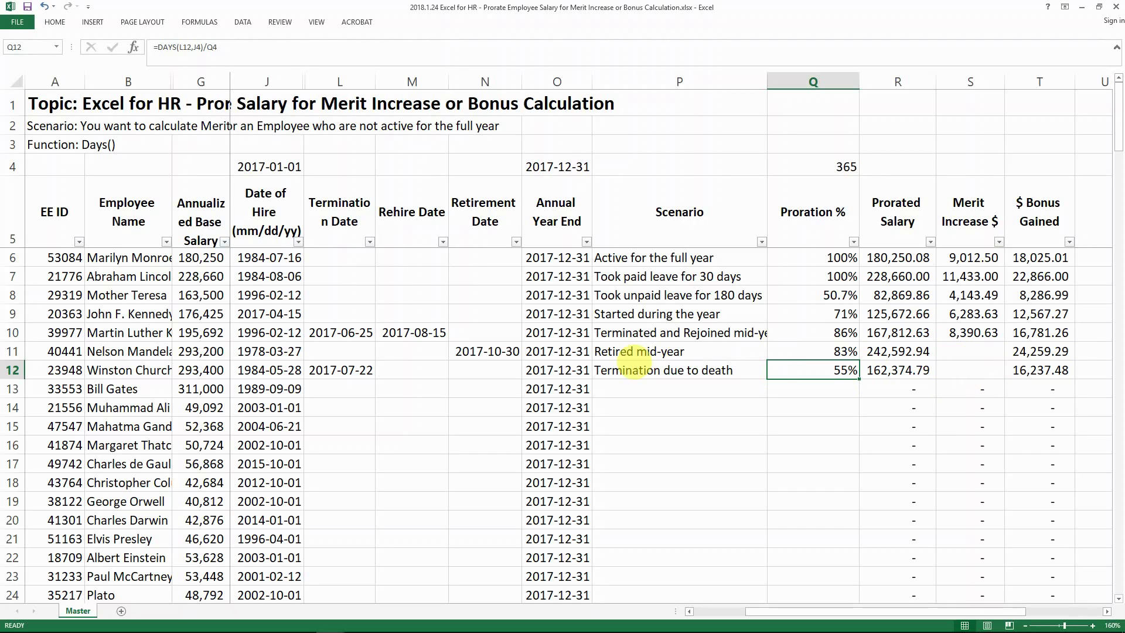
left_click(621, 313)
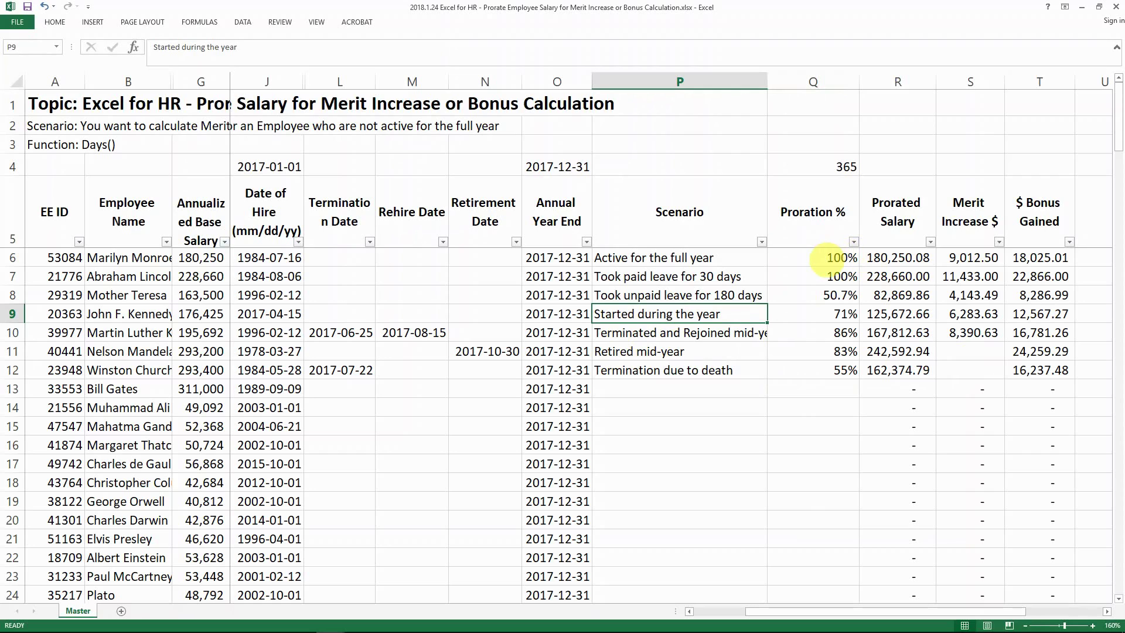